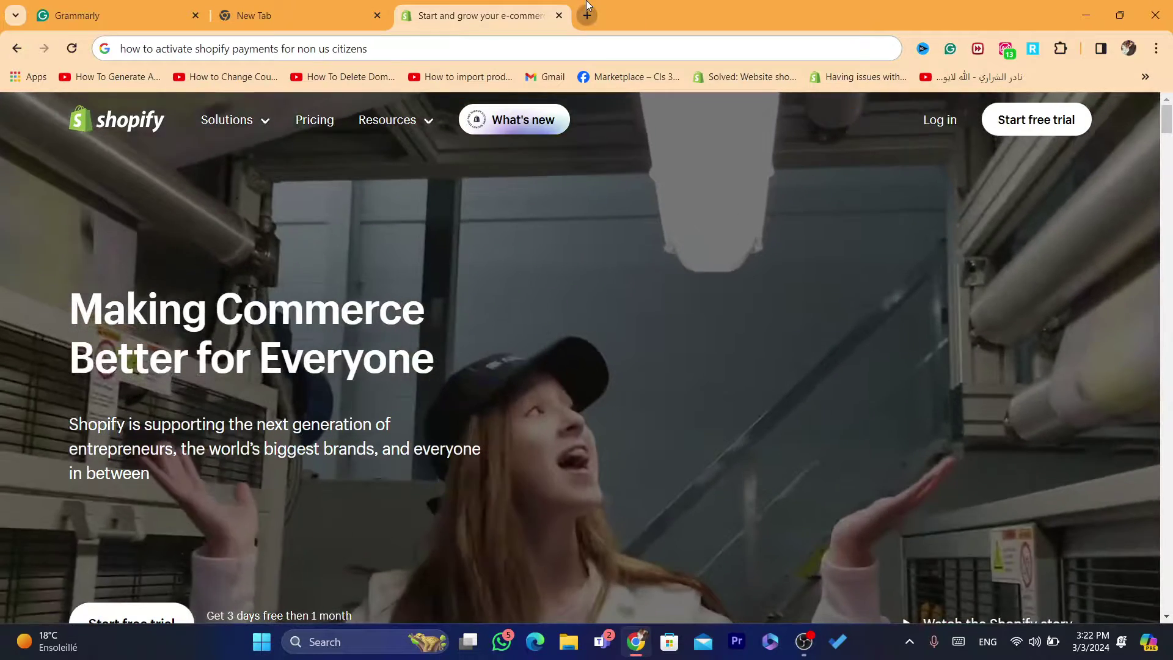
Open a new browser tab beside the Shopify homepage tab
click(588, 16)
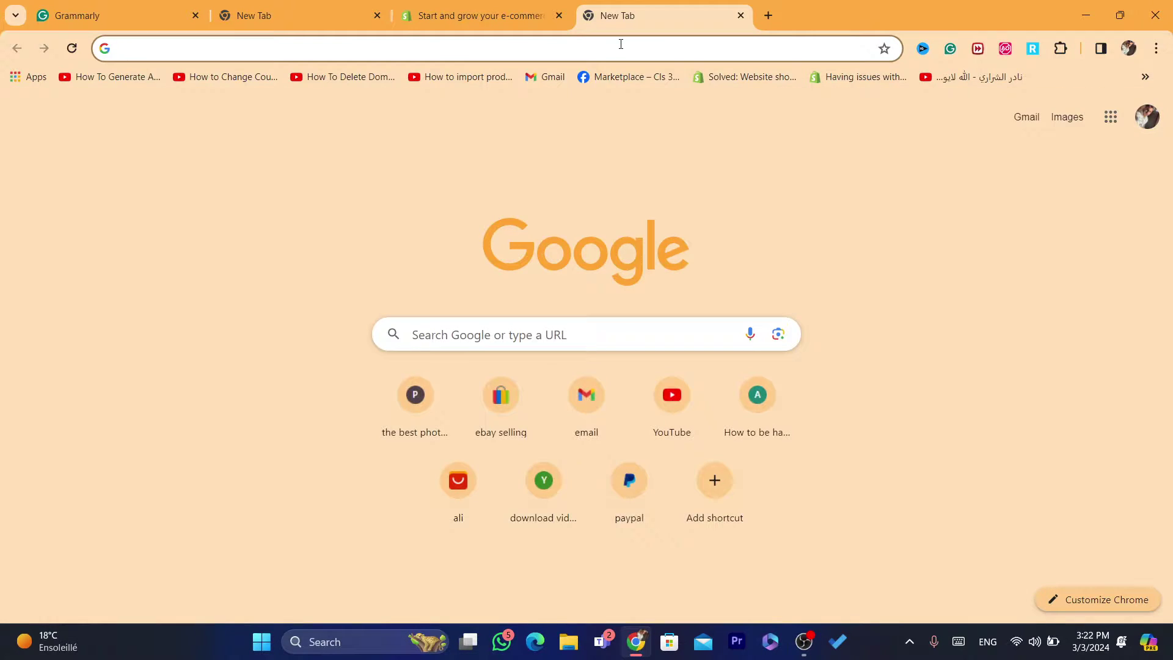
Search Google for 'shopify payments available countries'
click(621, 44)
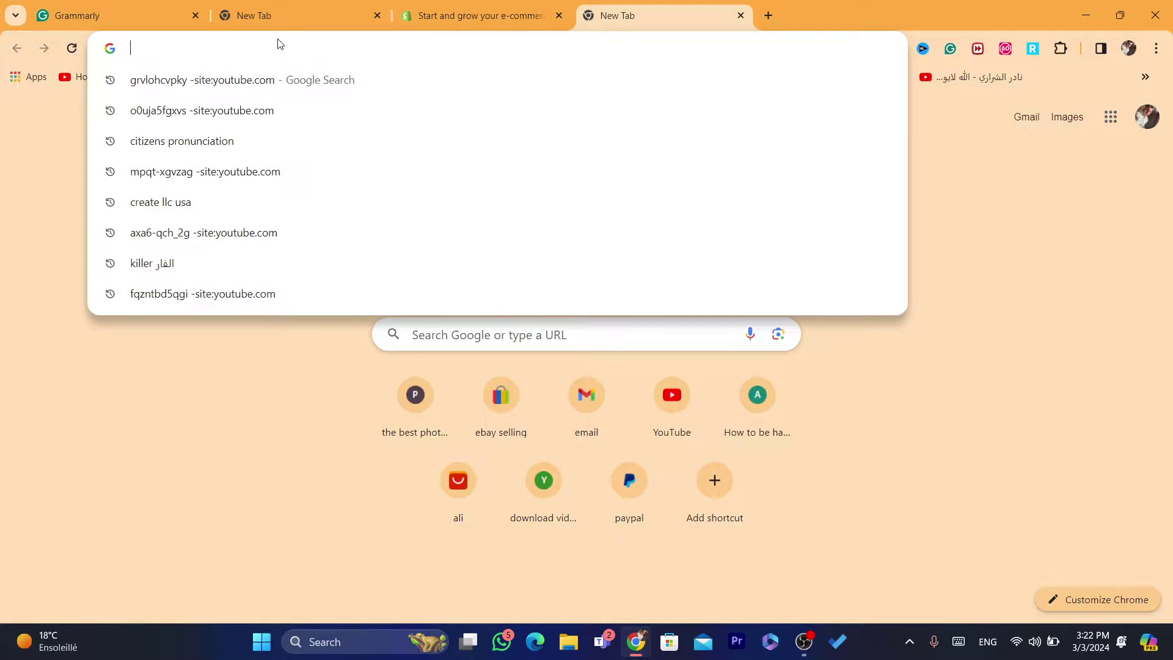
text(shopify p)
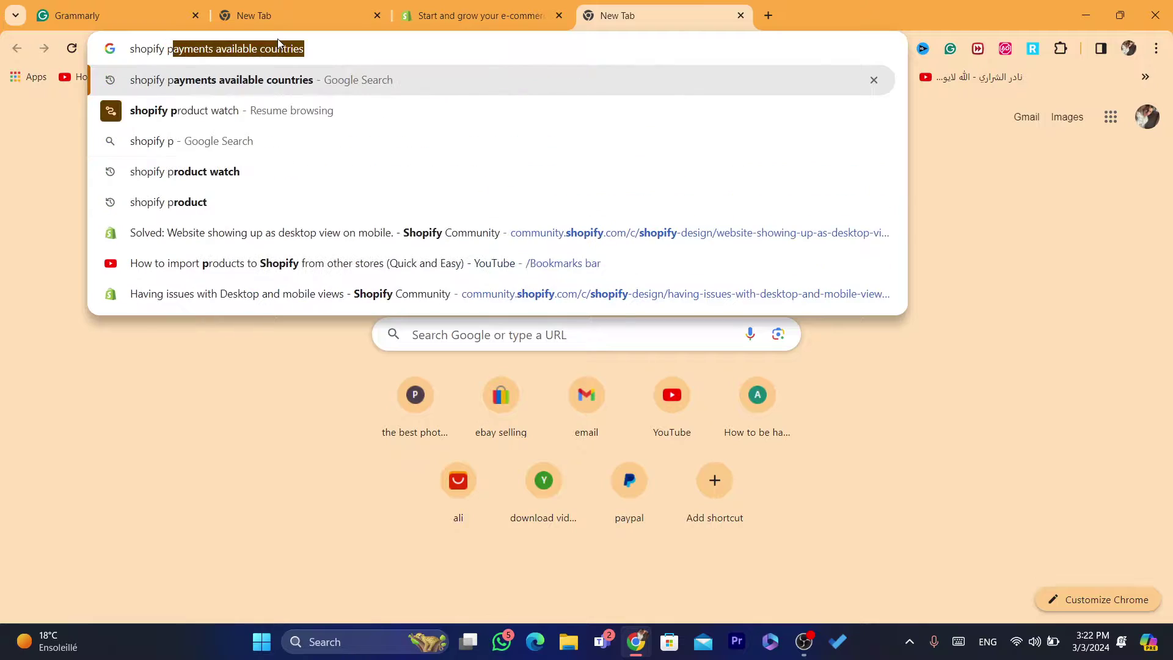
key(Return)
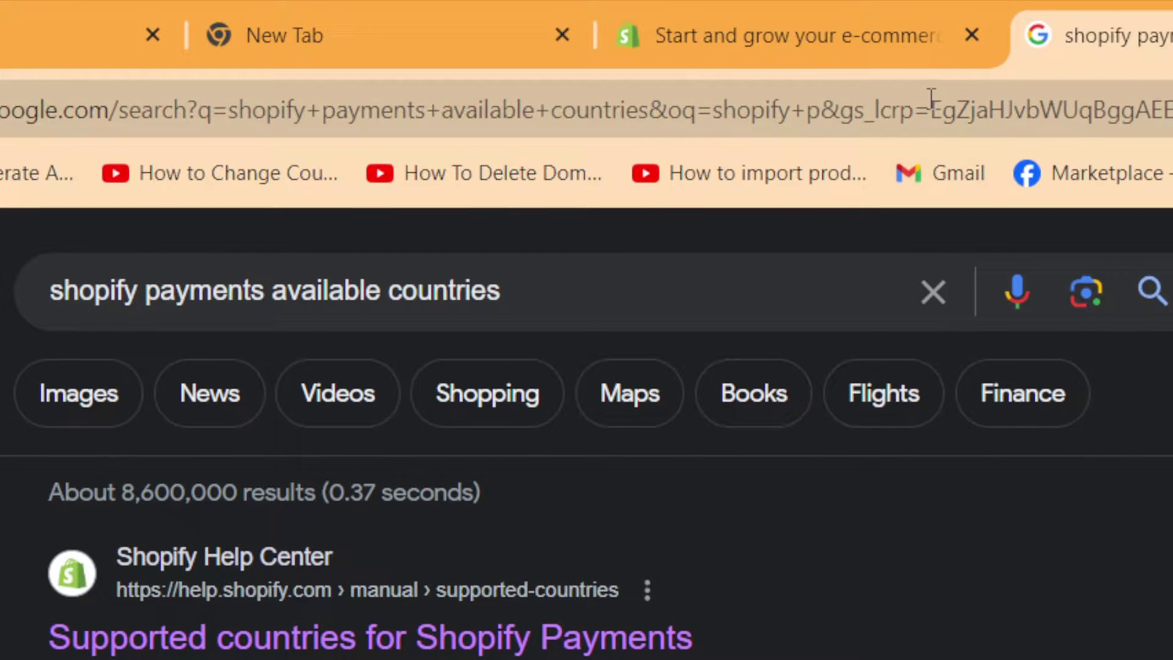
Replace the results page address with shopify.com to load the Shopify homepage
click(930, 97)
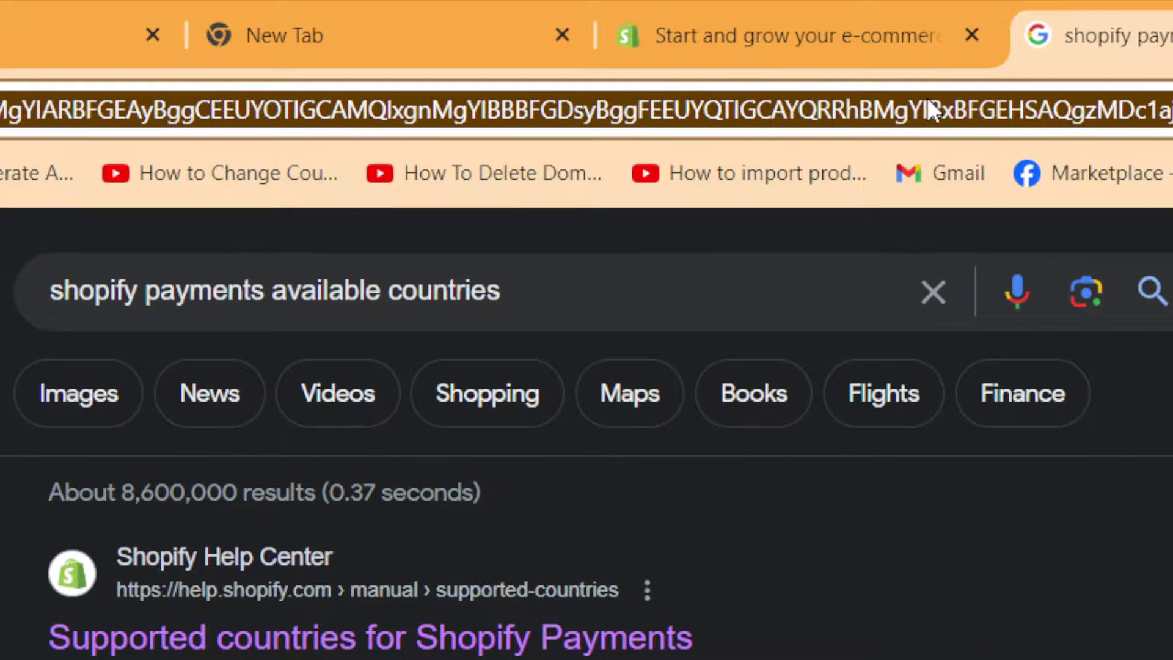
shift+click(929, 103)
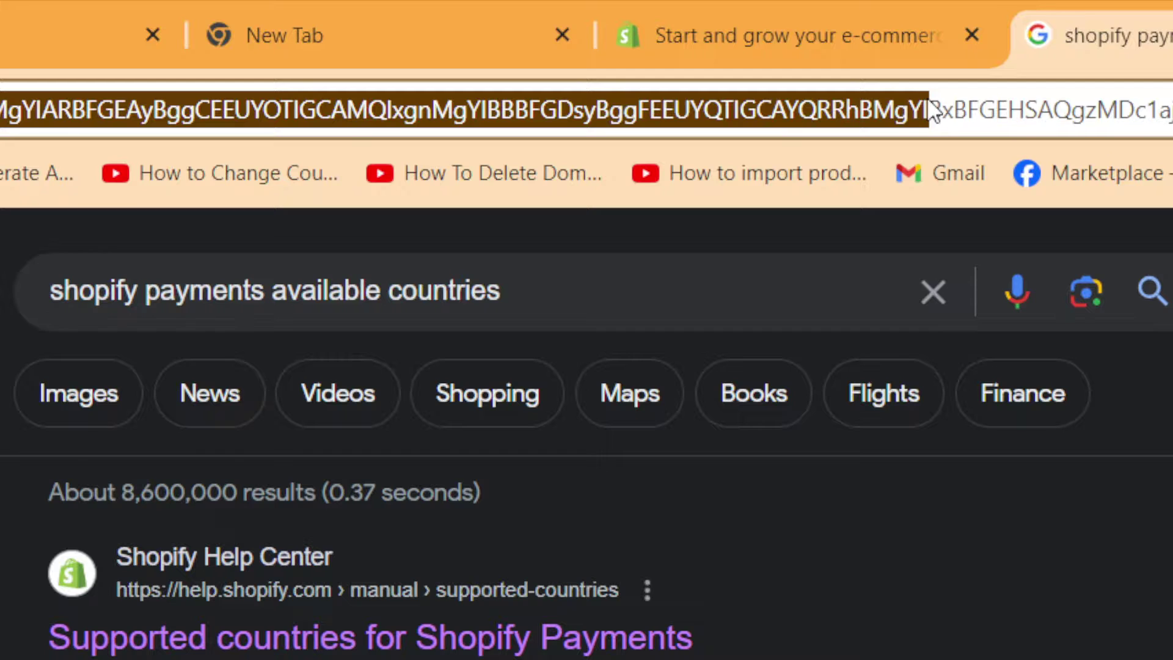
double_click(926, 97)
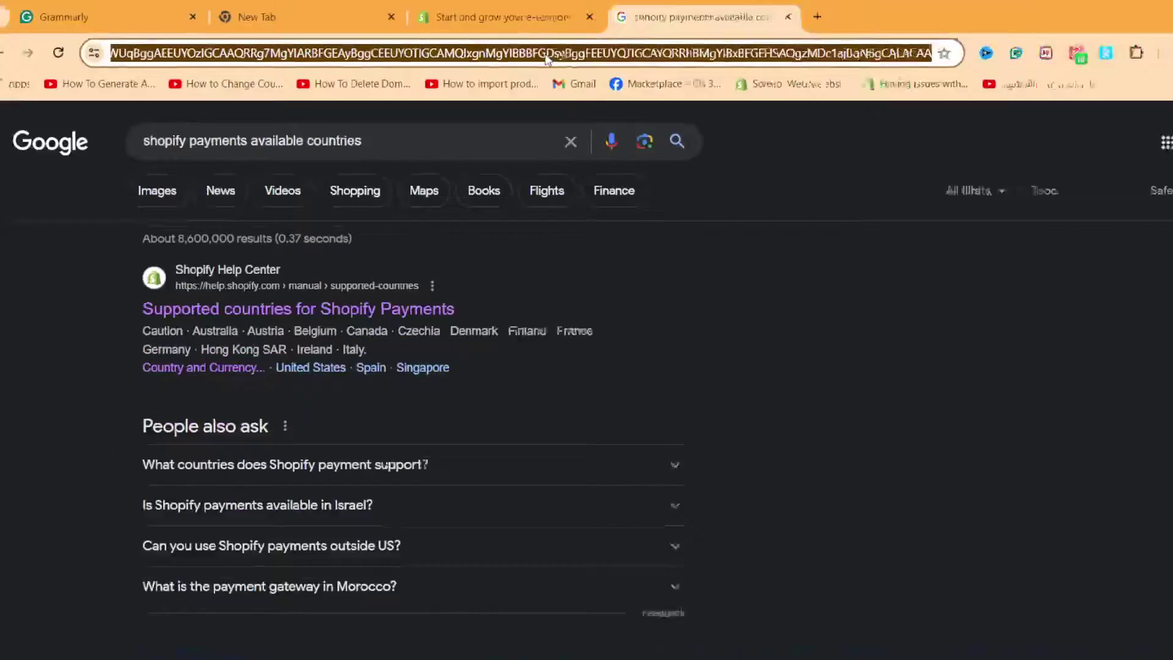
click(880, 111)
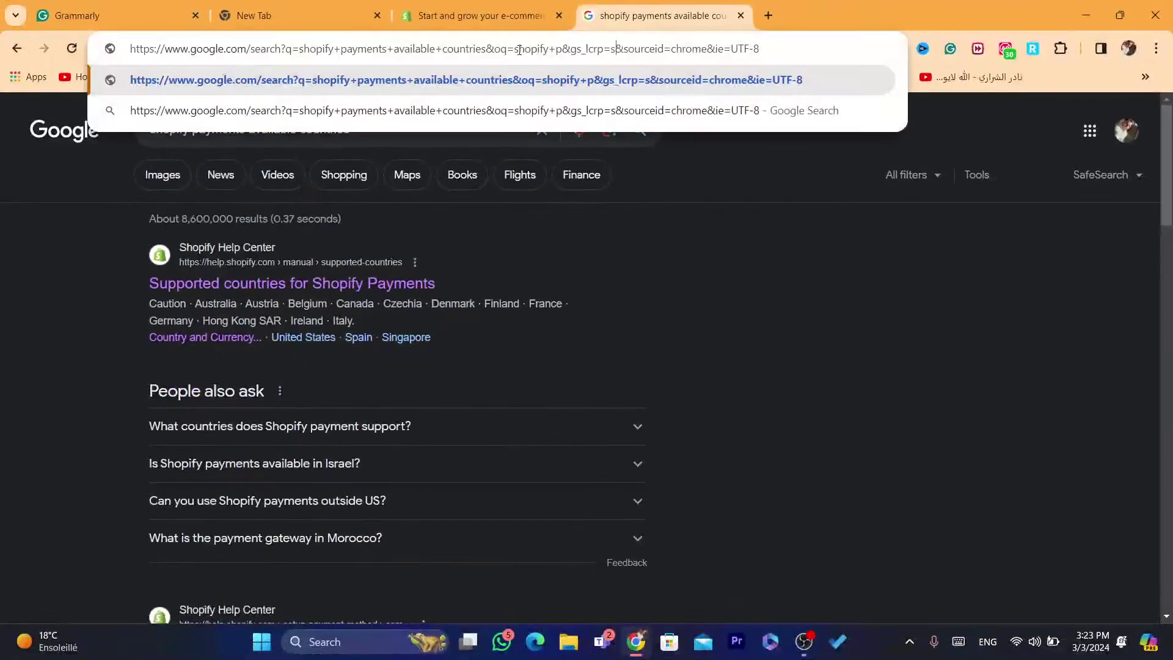
key(ctrl+a)
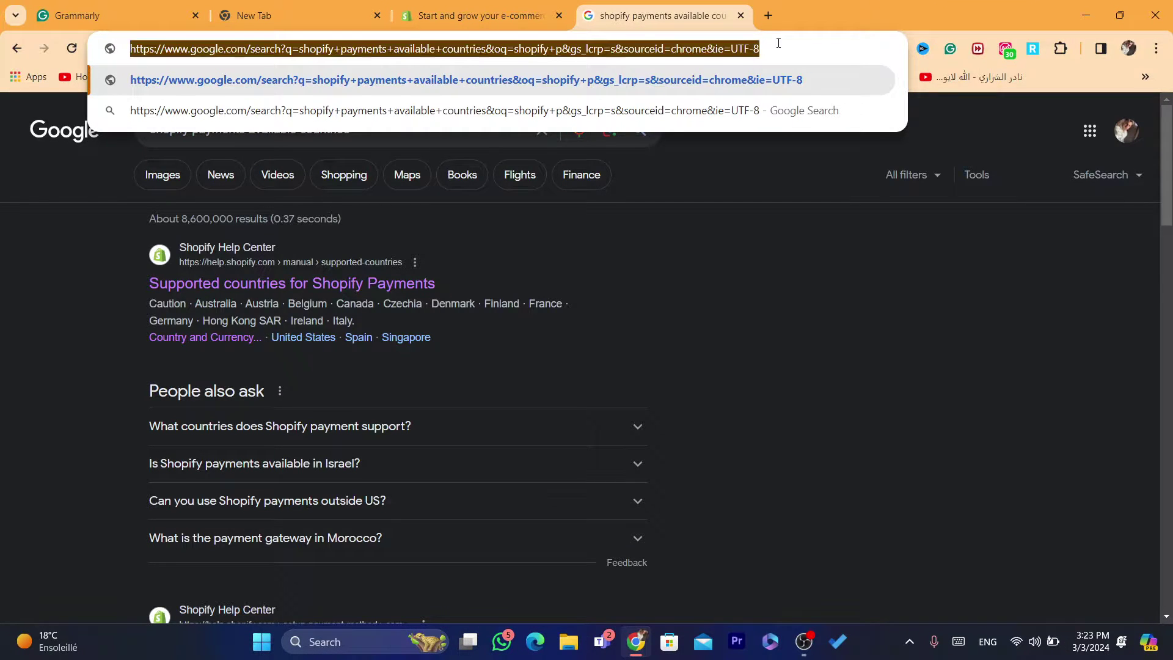
text(s)
key(Return)
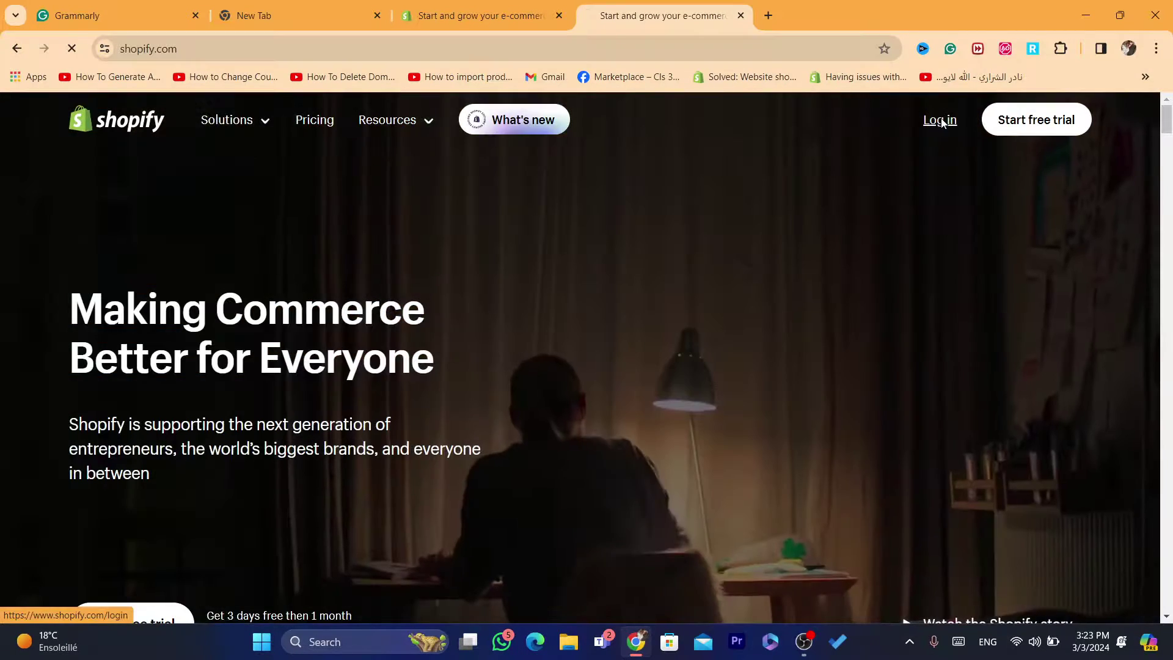
Log in to Shopify and open the admin for 'example store'
click(941, 121)
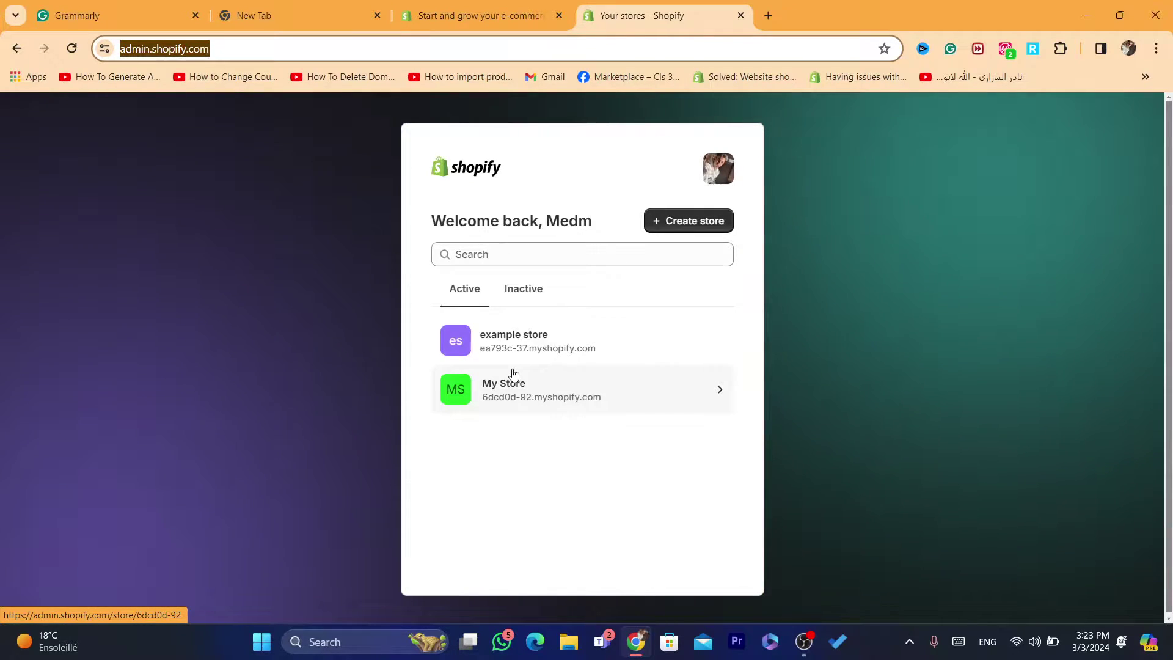
click(509, 342)
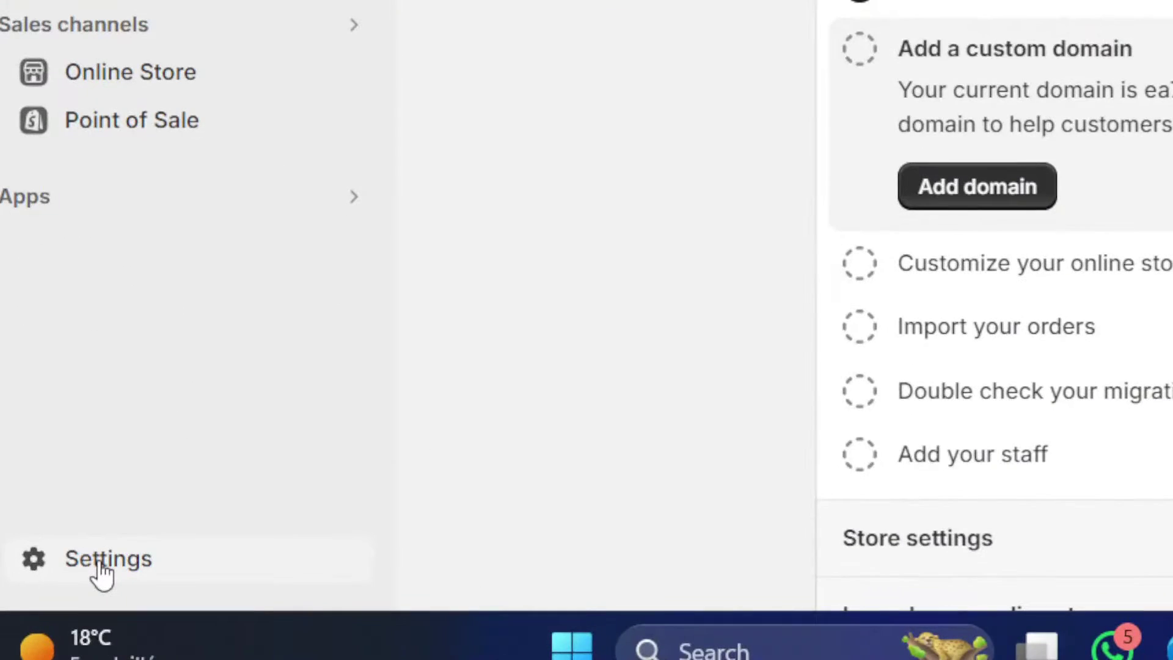
Open Settings > Payments and read the Payment providers description
click(52, 605)
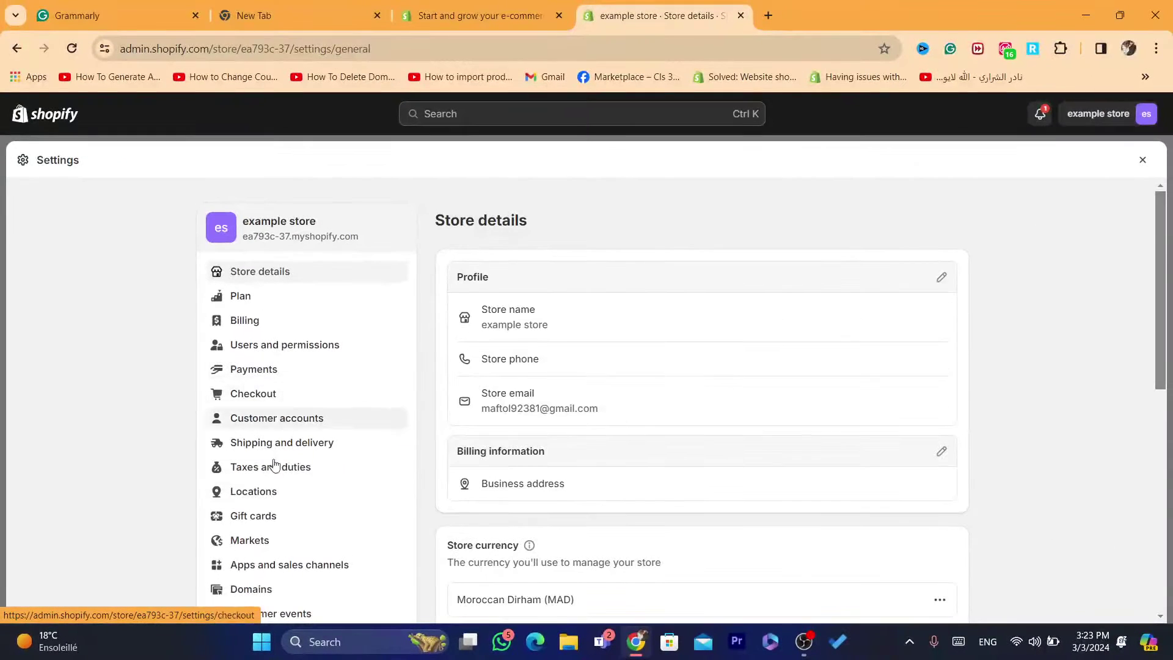
click(248, 378)
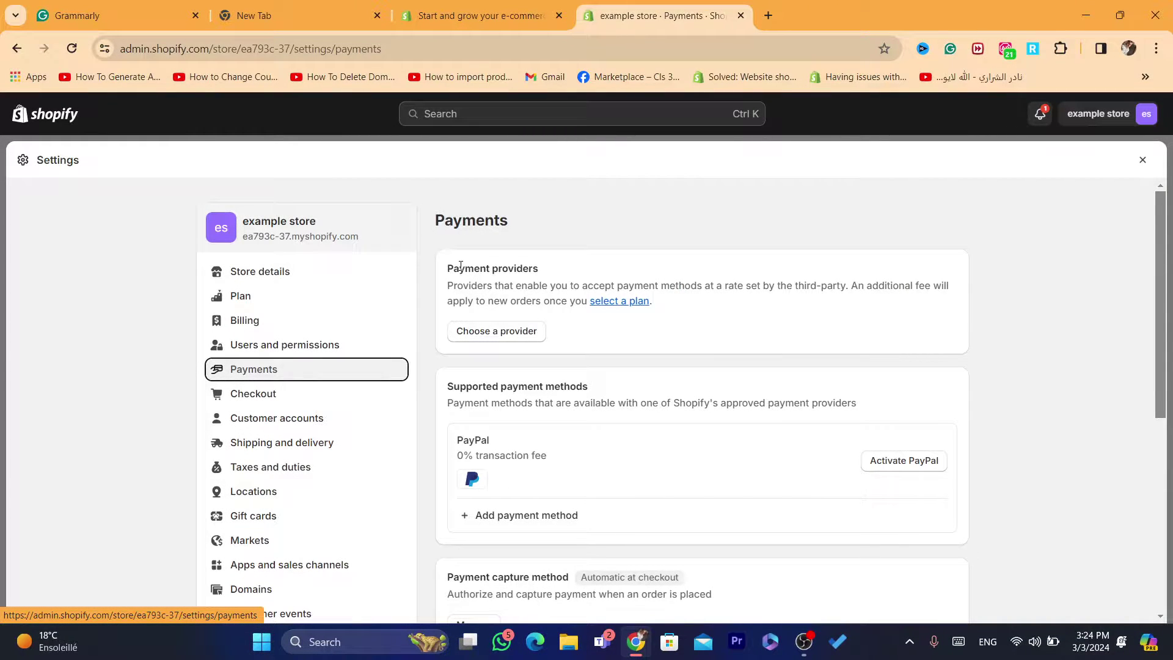
drag(446, 267, 688, 319)
click(692, 321)
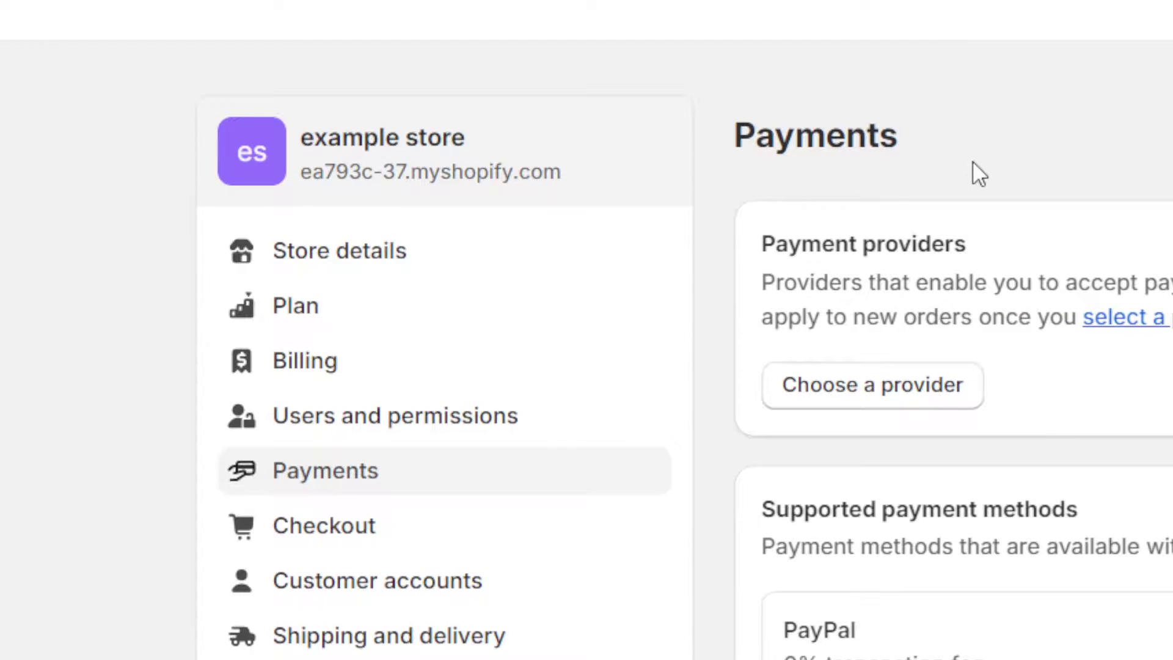
drag(751, 247, 984, 269)
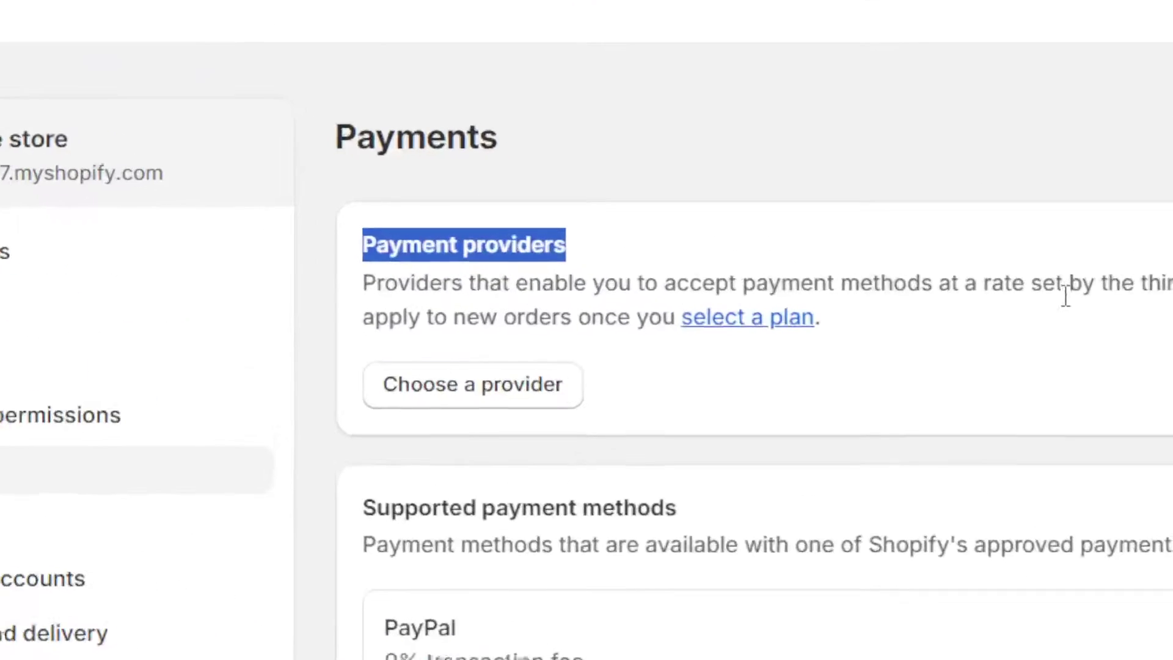
drag(762, 287, 853, 286)
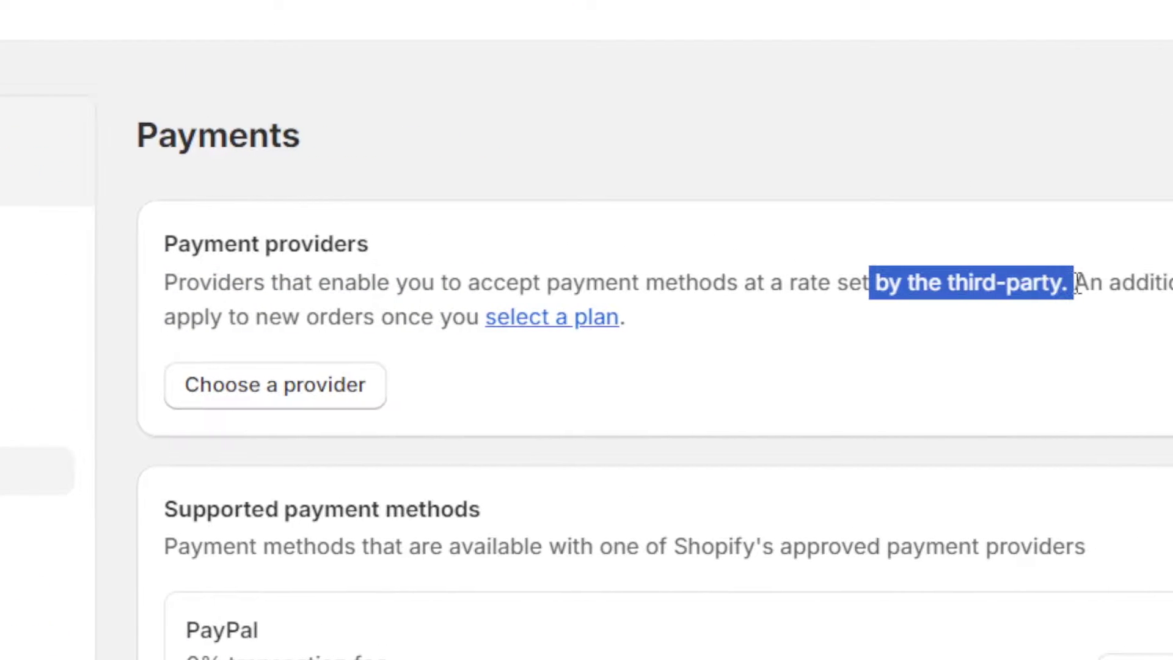
drag(548, 284, 174, 287)
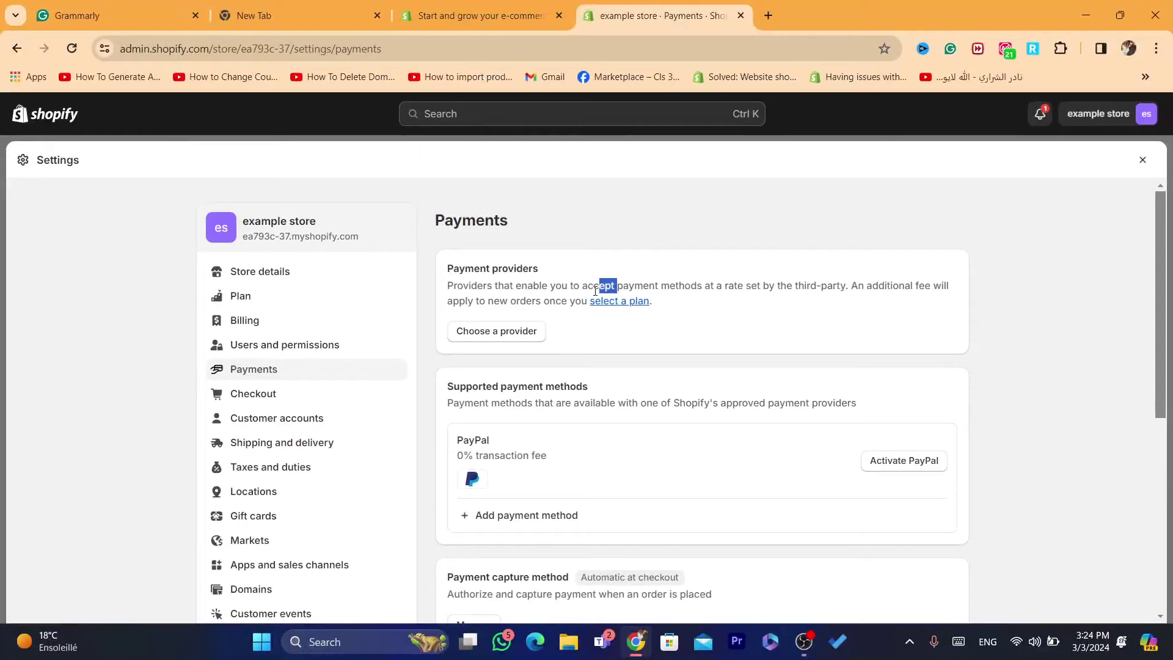
triple_click(439, 293)
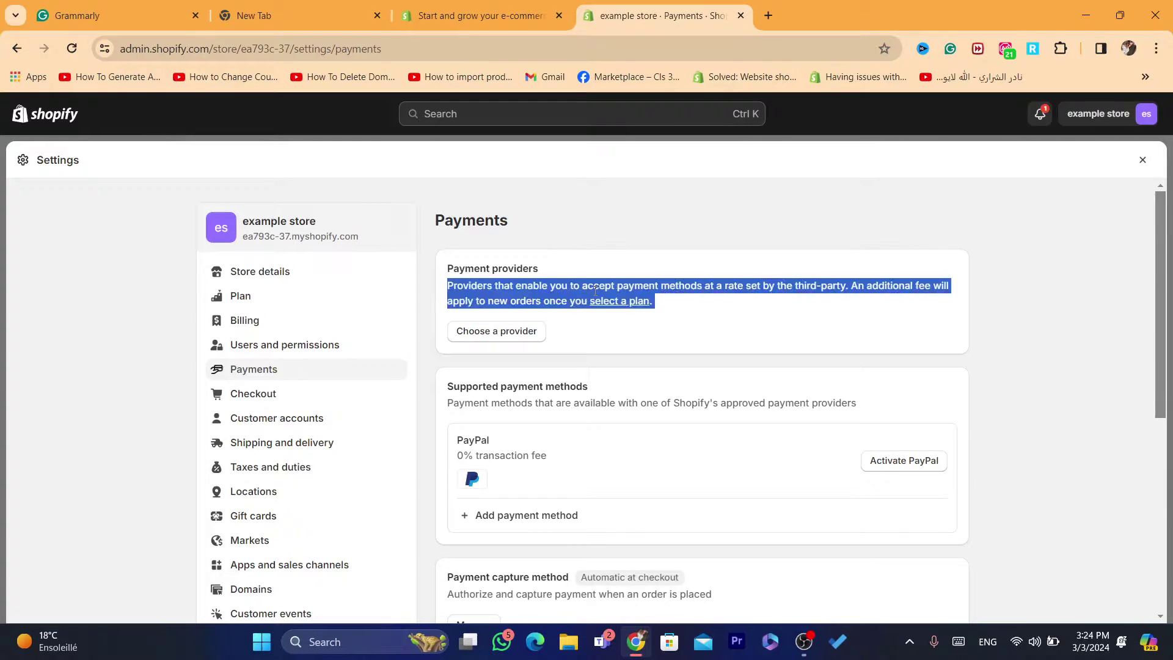
click(508, 297)
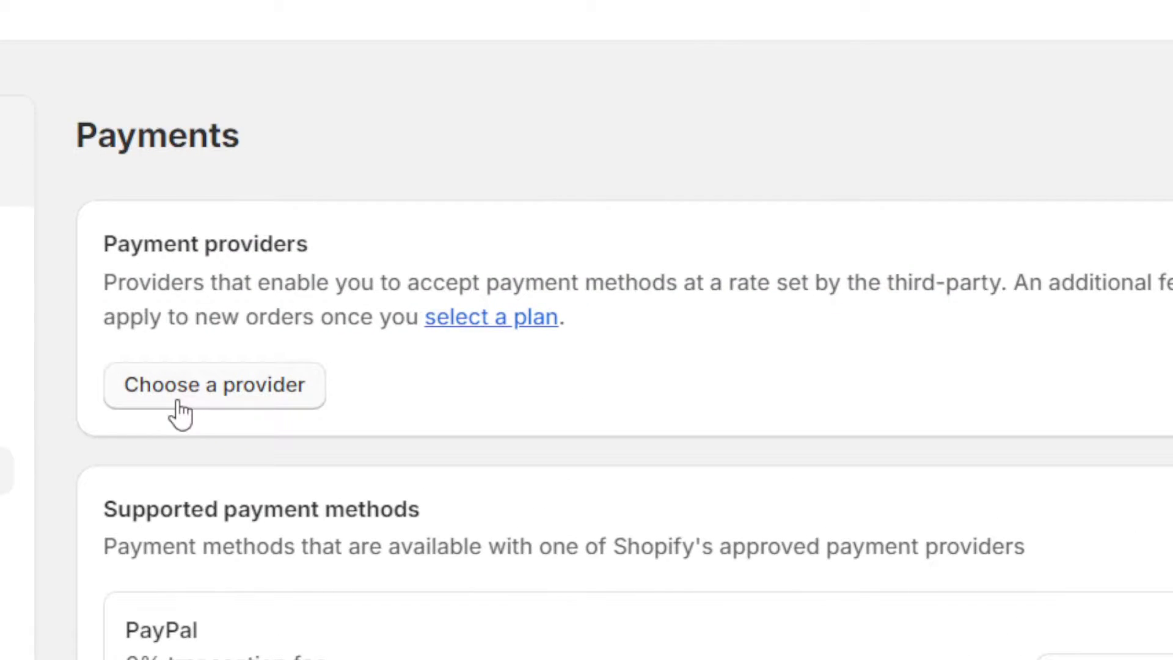
Browse the third-party payment provider list, then go back to Payments
click(177, 385)
click(199, 266)
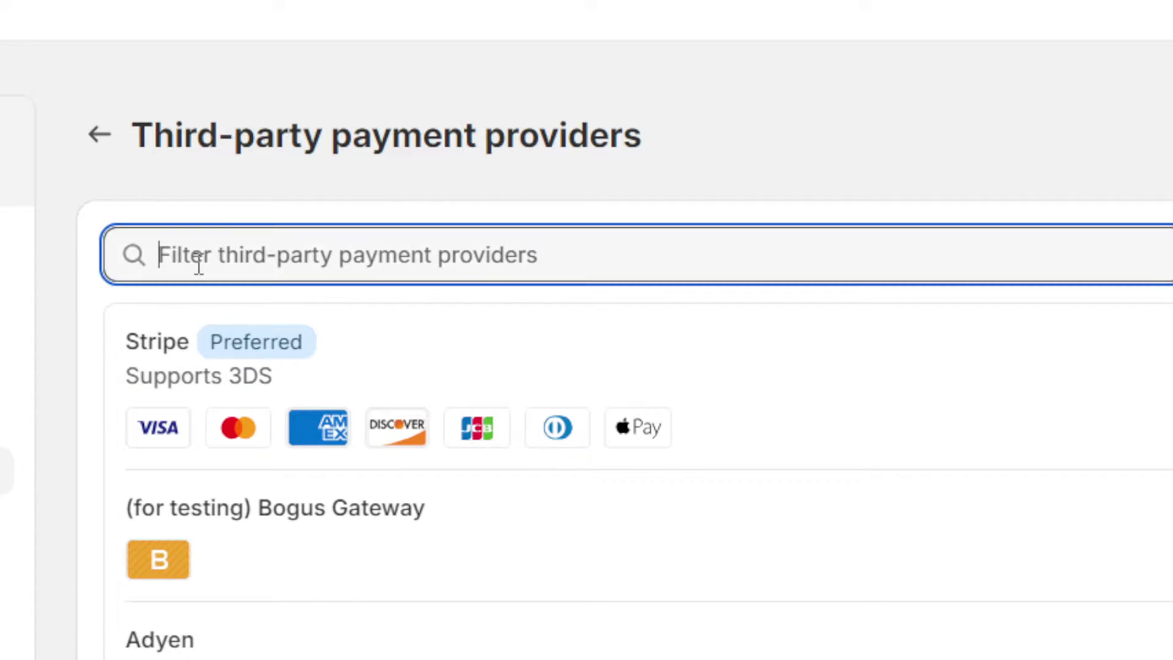
click(99, 134)
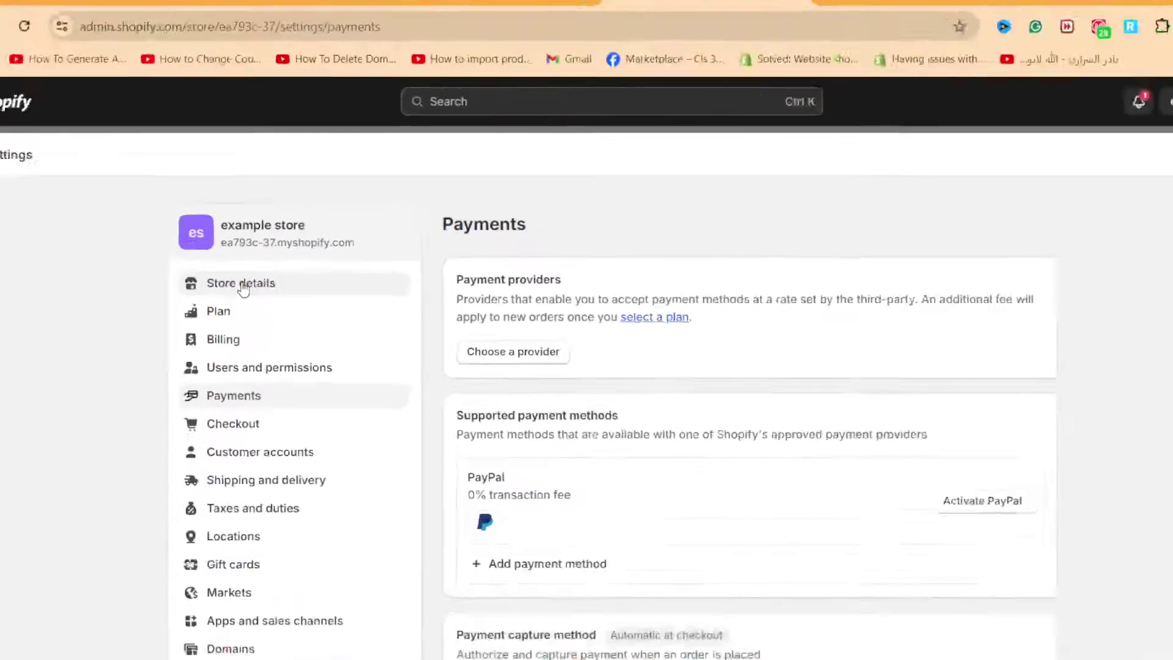
Open Store details, start editing Billing information, and open another browser tab
click(242, 285)
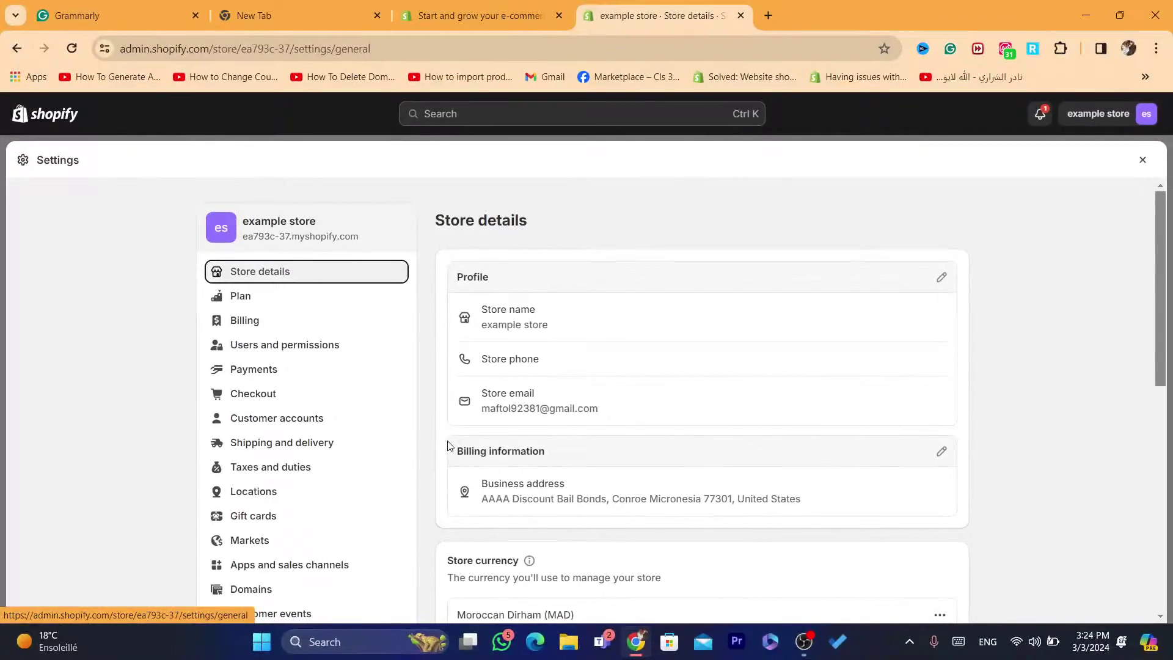
drag(450, 445, 578, 463)
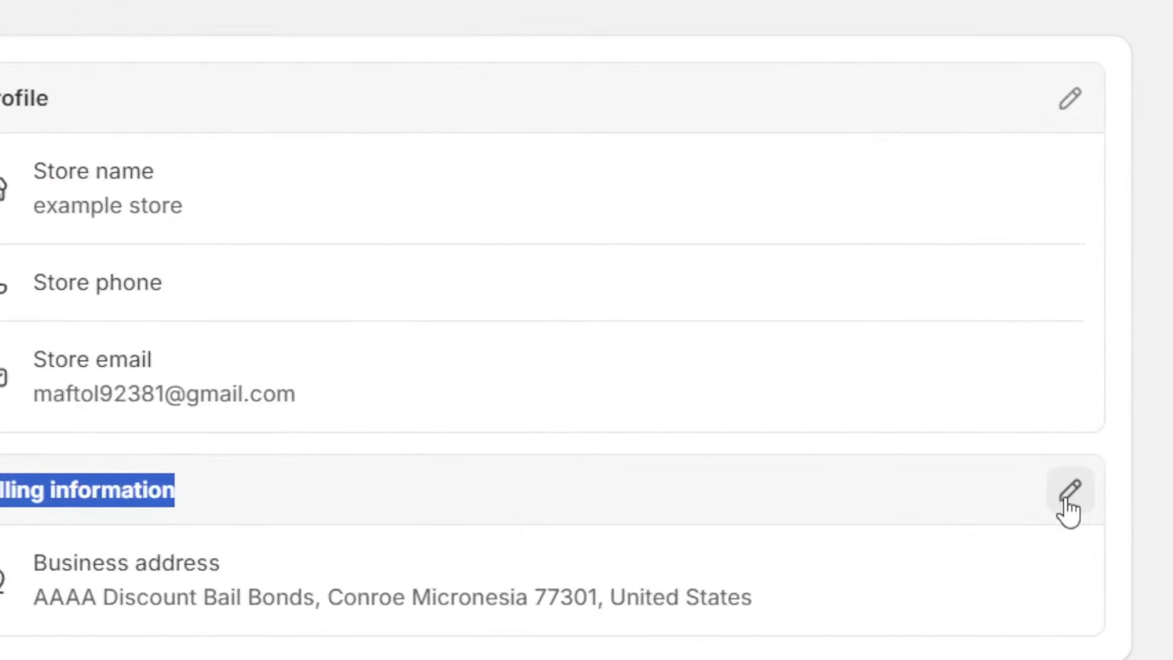
click(942, 452)
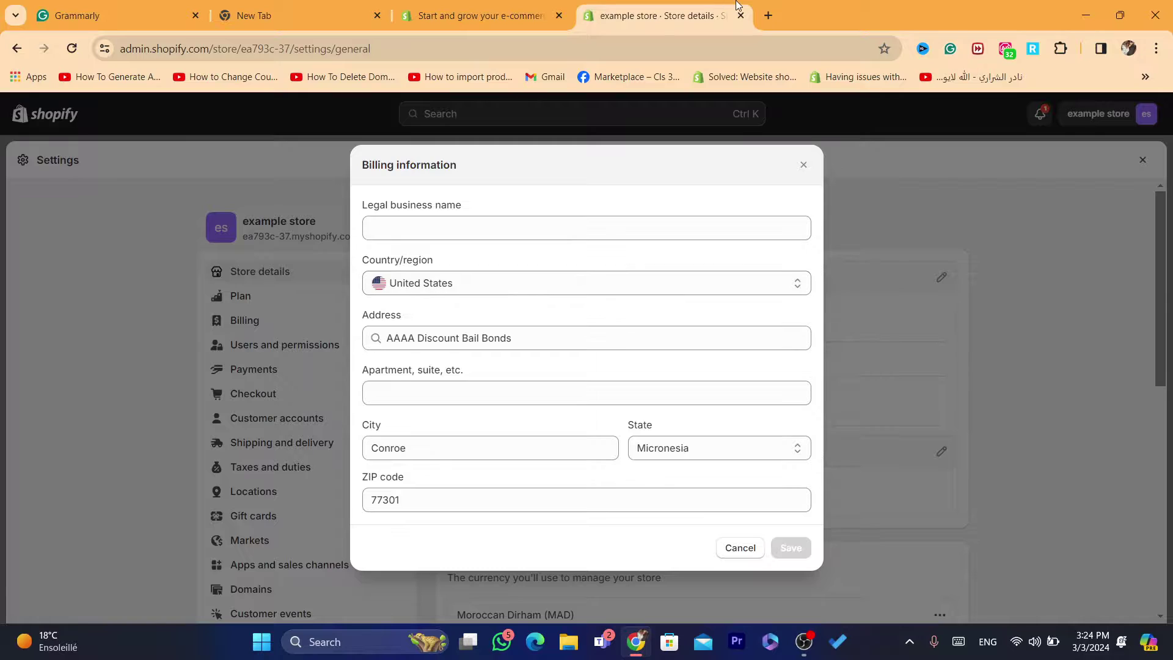
click(768, 15)
Search Google for 'shopify payments available countries'
click(795, 42)
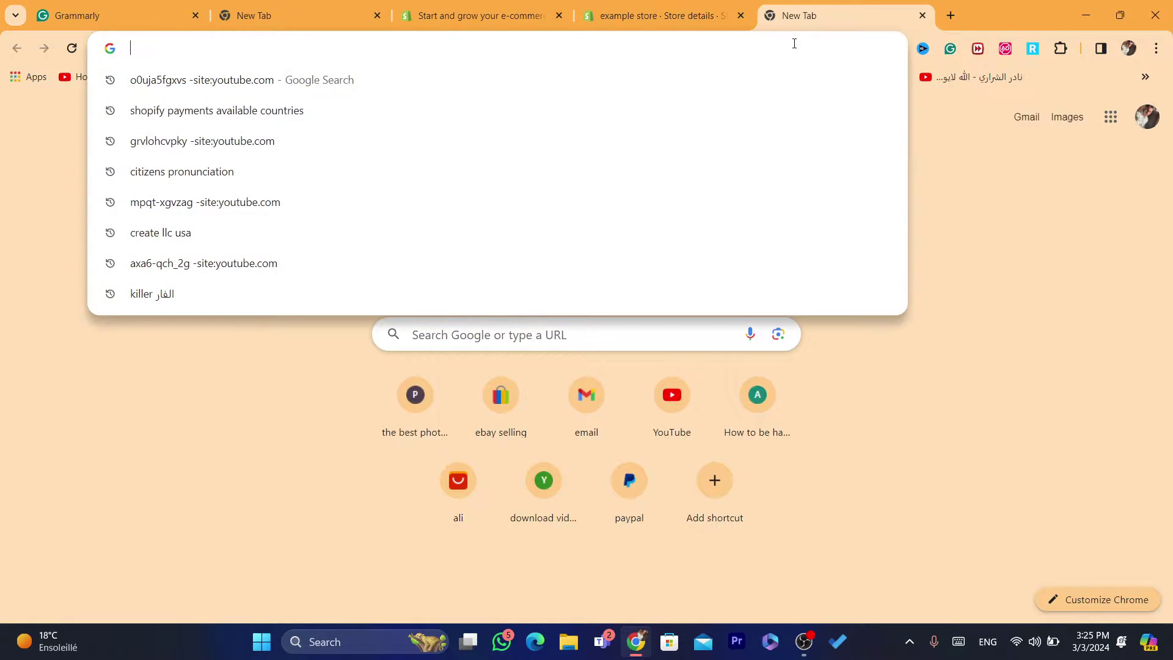
text(s)
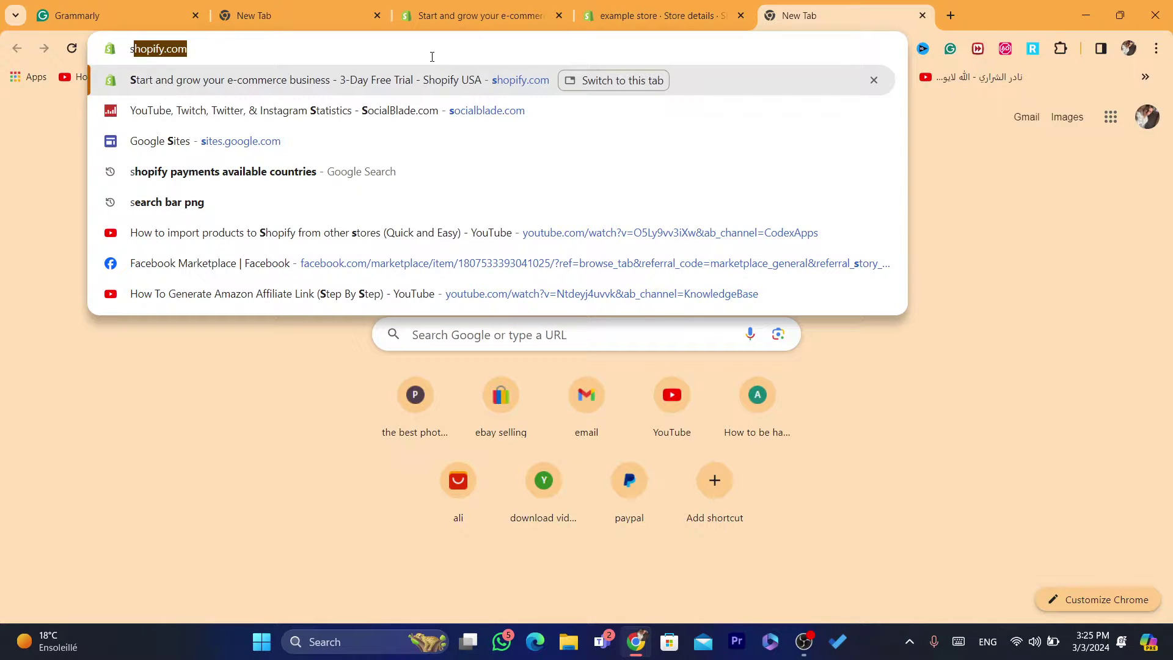
key(Escape)
text(shop)
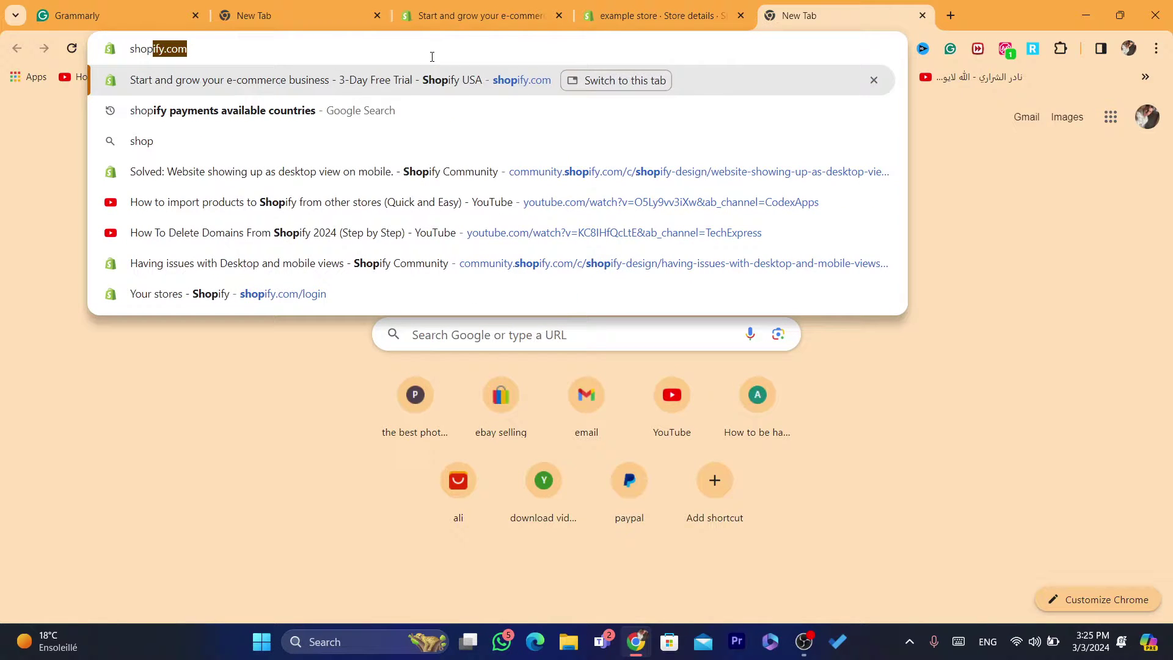
key(Escape)
key(Escape)
text(s)
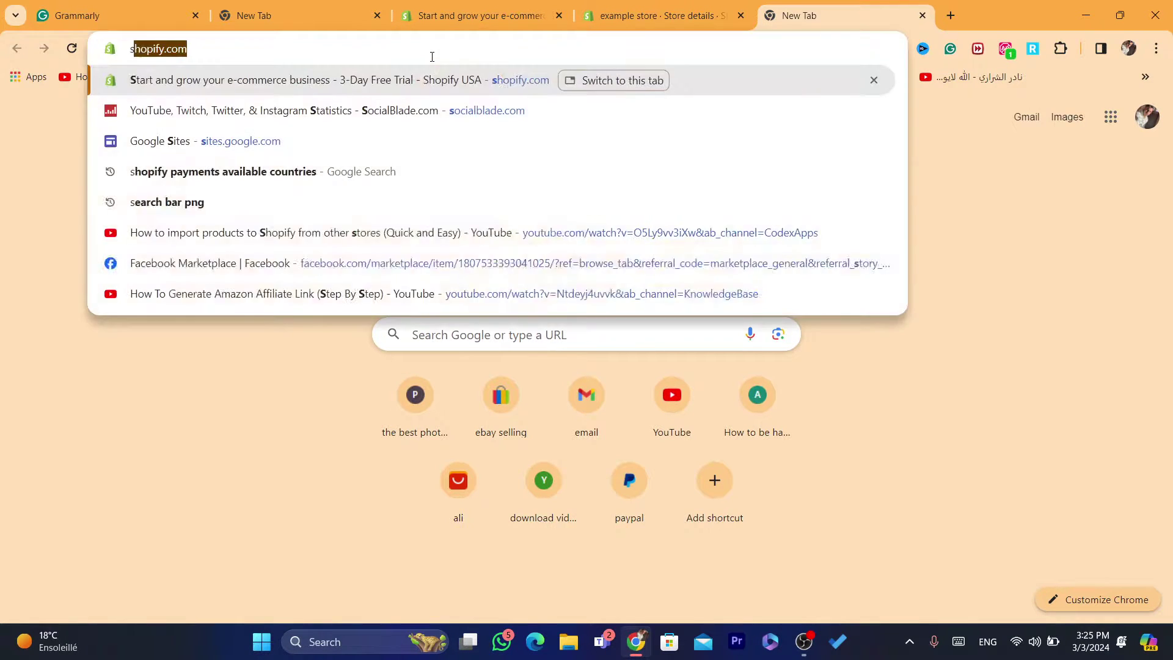
text(hopify)
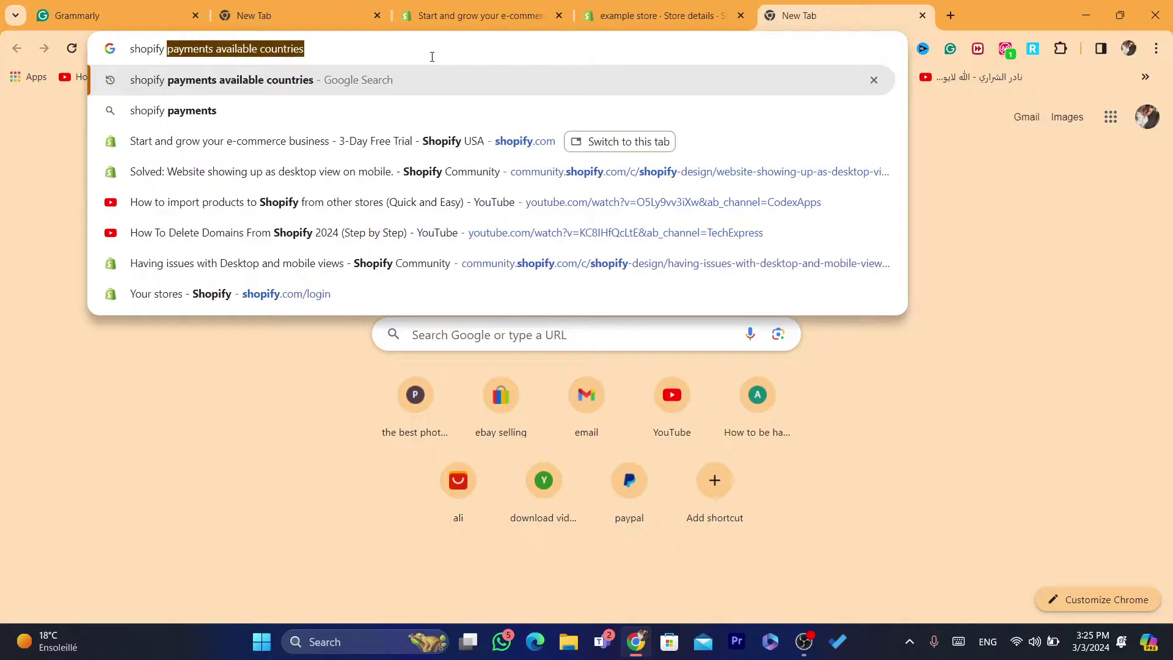
click(255, 80)
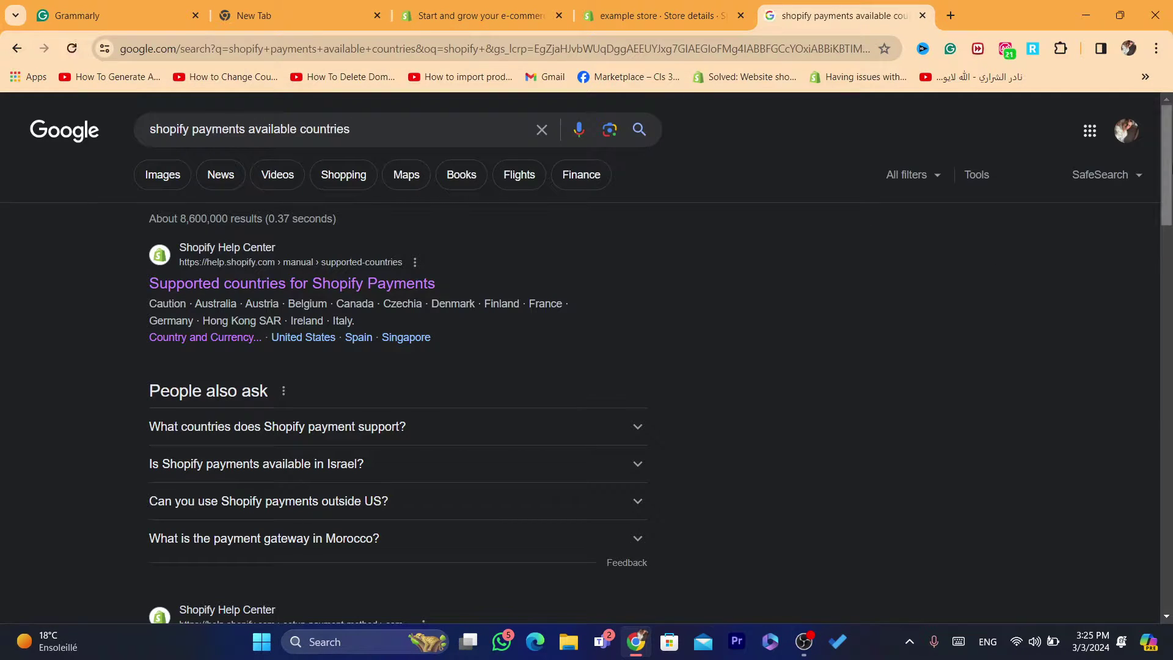
Review the supported countries listed in the result, such as Australia, Belgium and Canada
scroll(1168, 183, down, 2)
drag(1170, 181, 1170, 248)
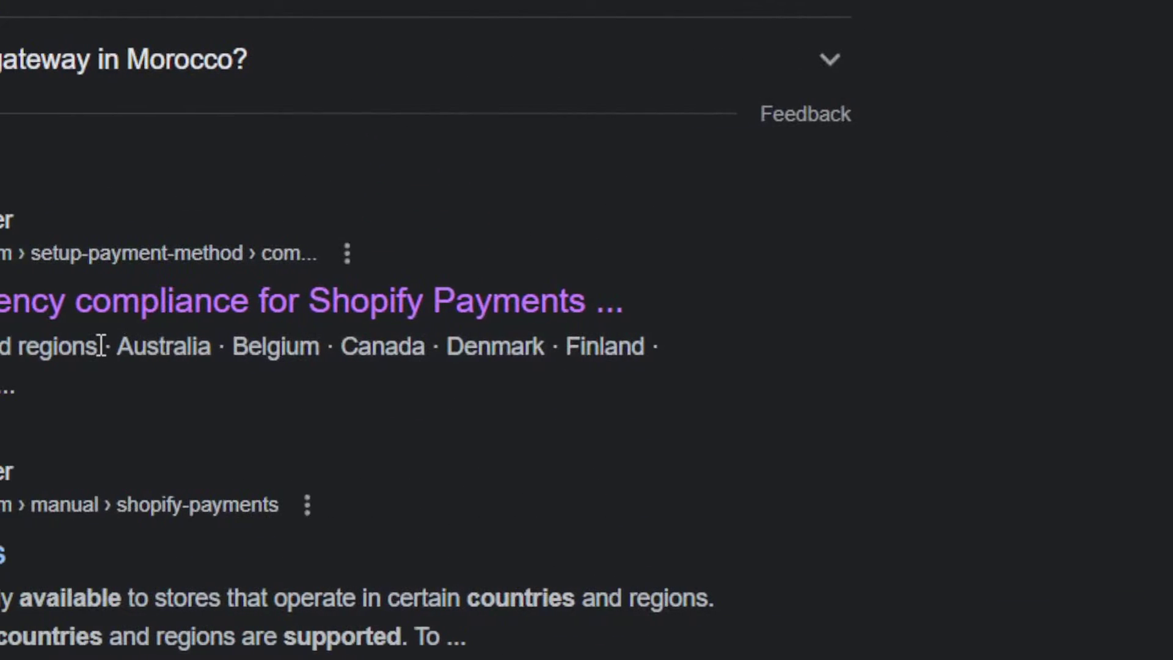
drag(0, 348, 320, 405)
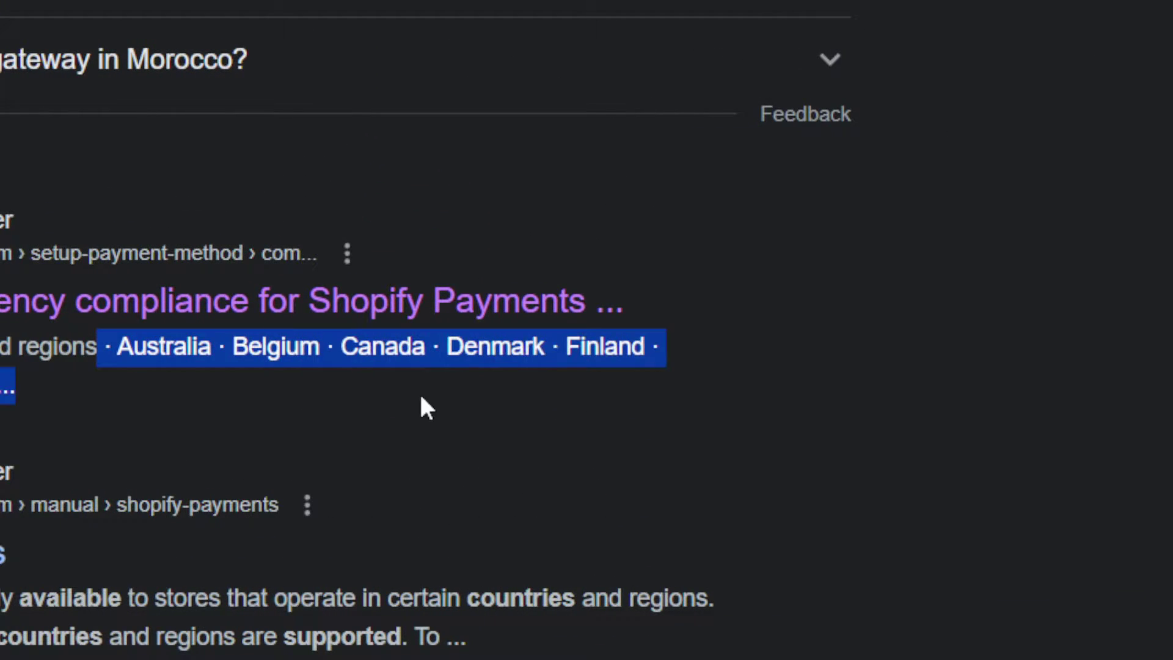
click(421, 346)
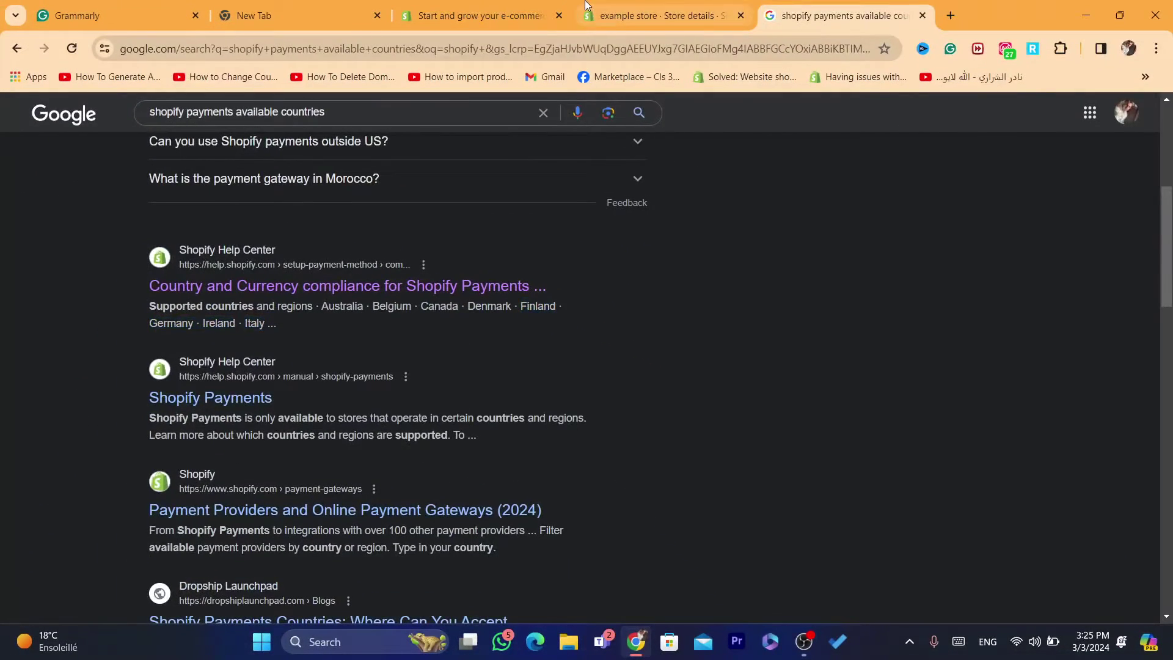
On the Shopify tab, pick Delaware as the billing State and save
click(585, 5)
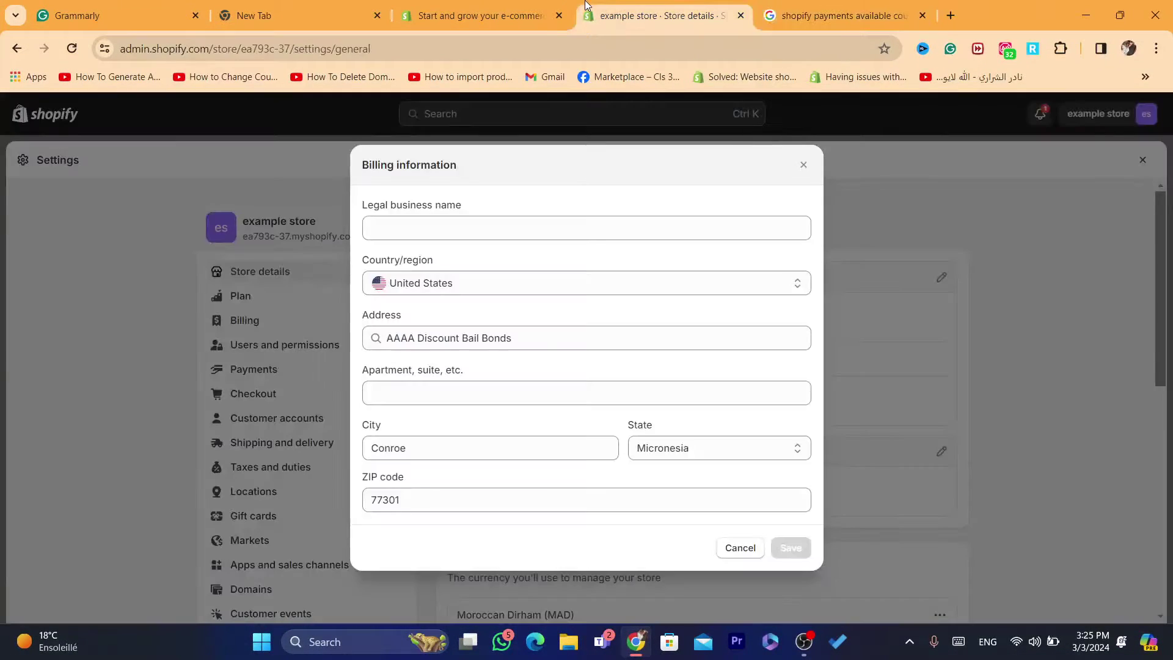
click(642, 457)
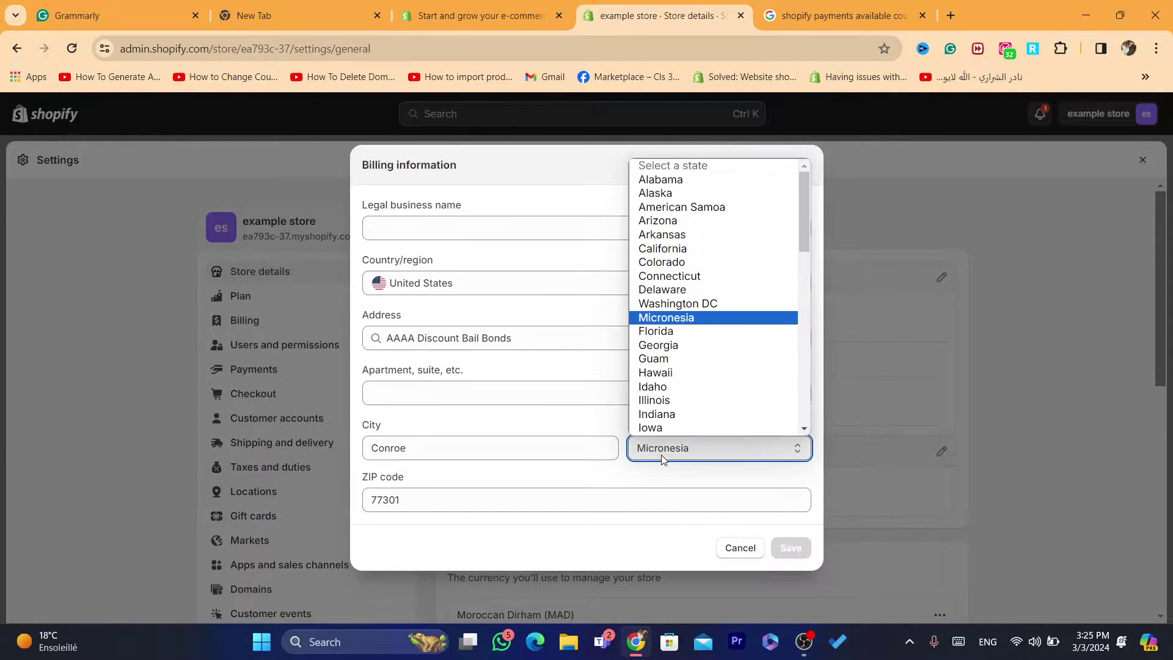
click(660, 288)
click(435, 455)
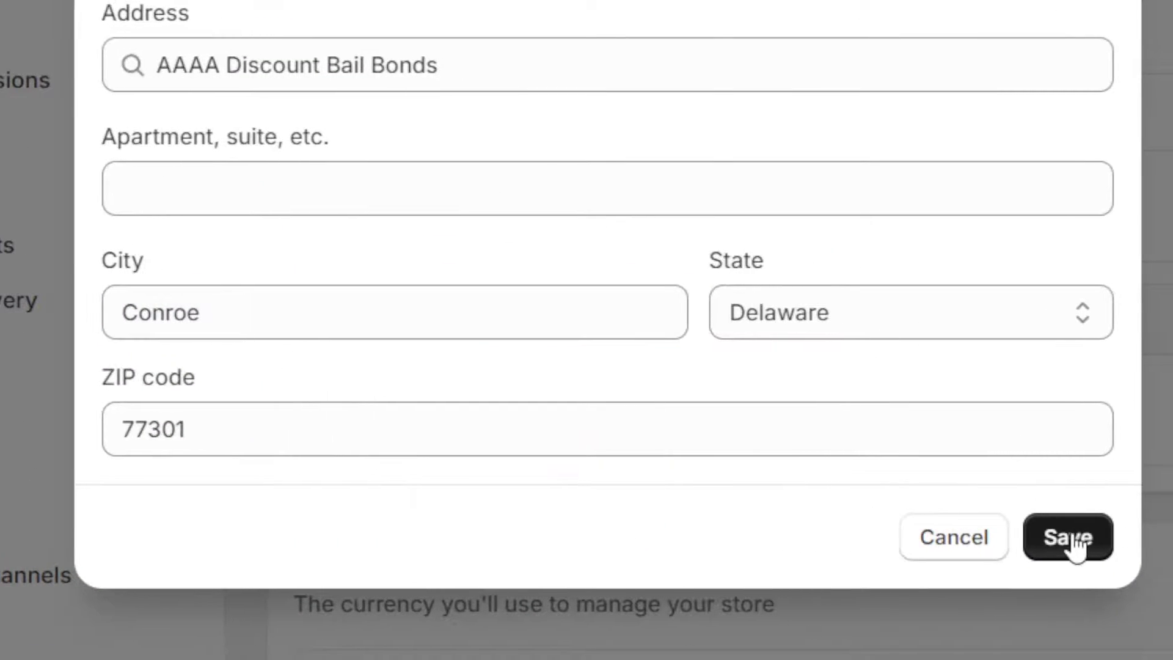
click(1091, 540)
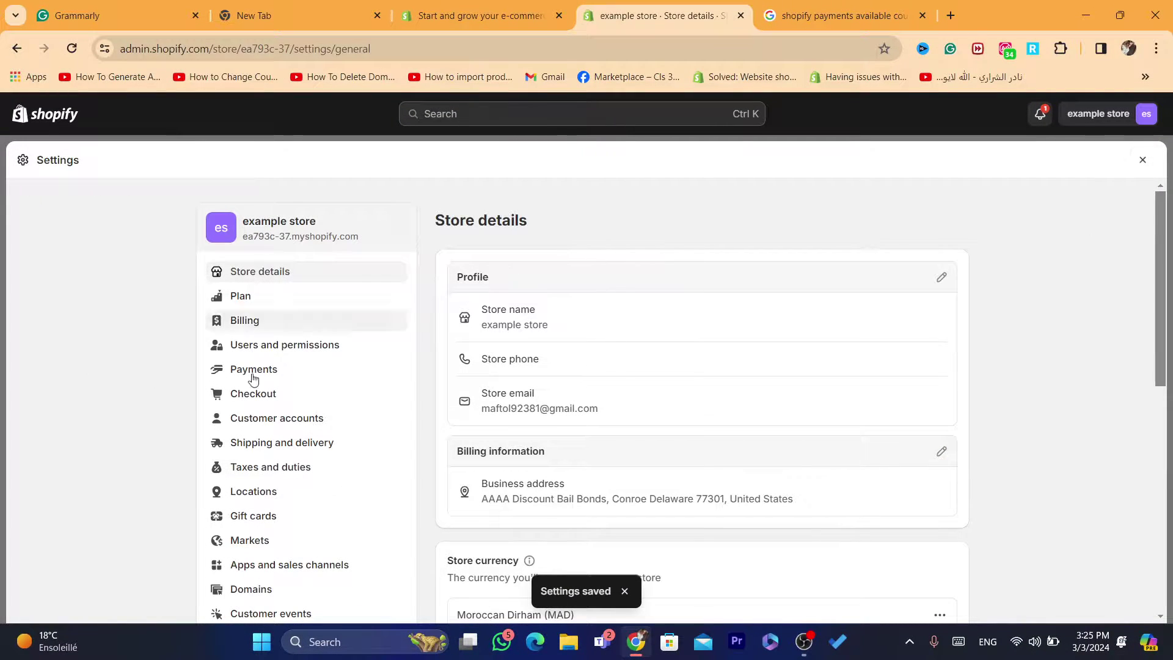
Reopen Settings > Payments and read the Shopify Payments benefits text
click(1140, 164)
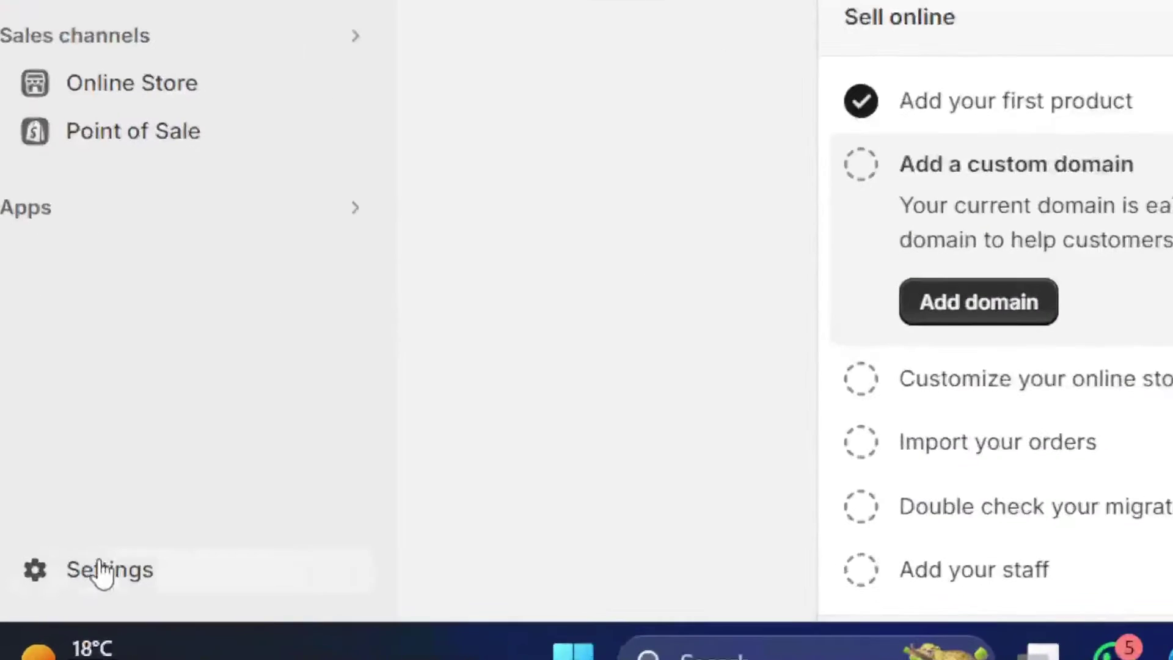
click(50, 601)
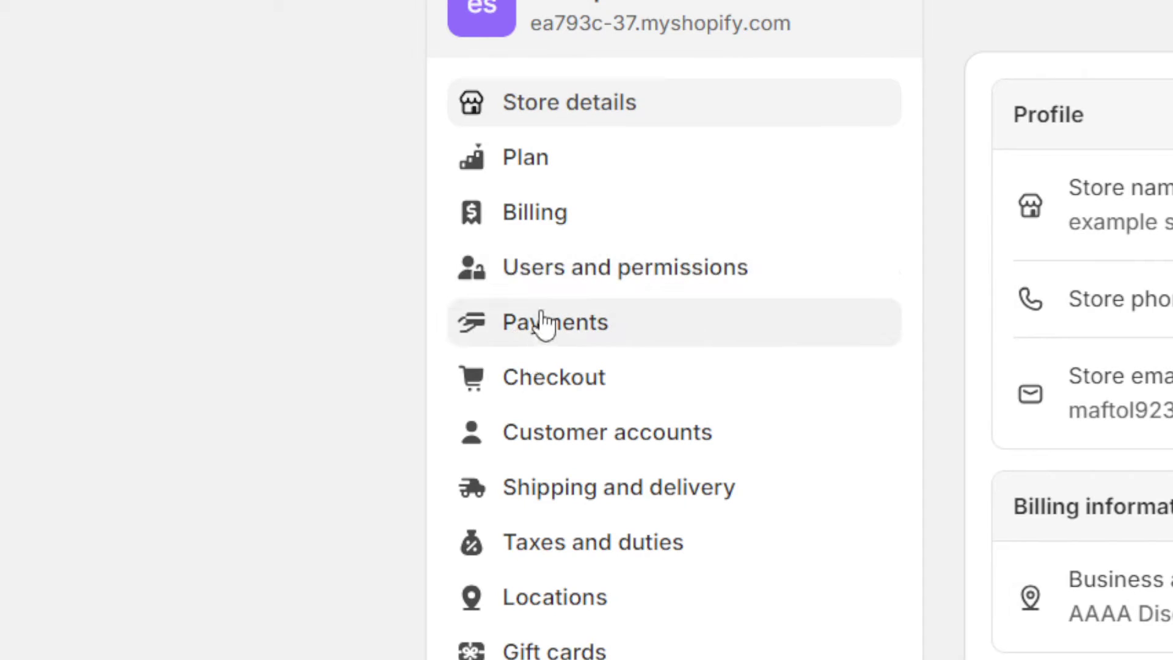
click(541, 318)
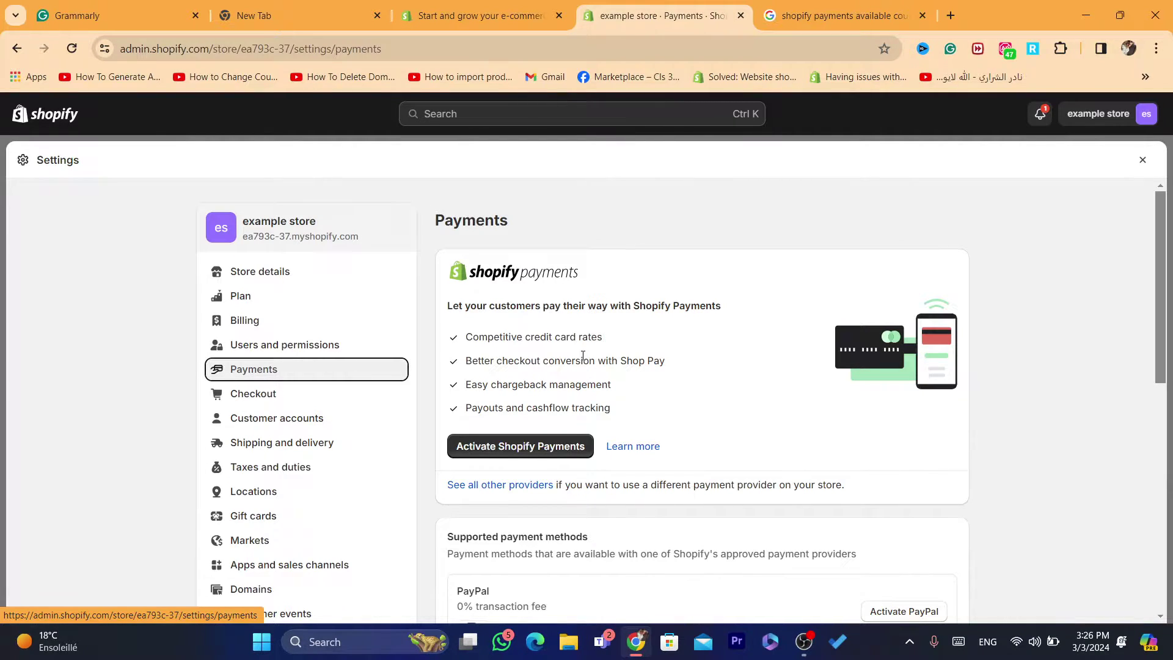
drag(448, 304, 608, 360)
click(610, 359)
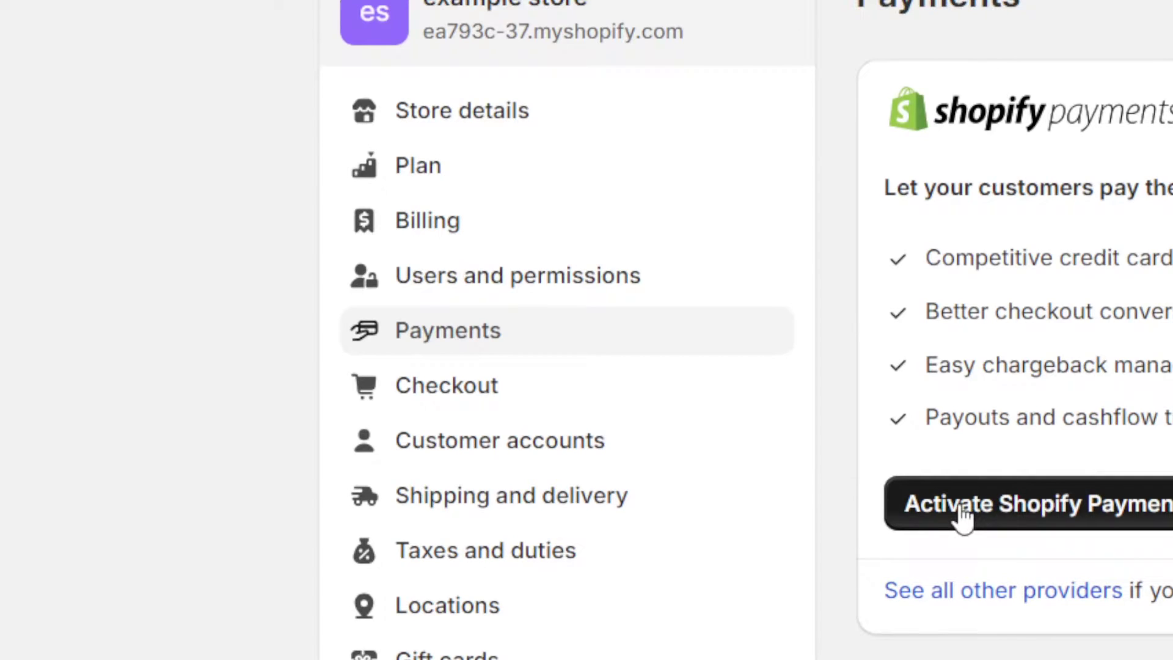
Activate Shopify Payments with the sole-proprietor option unchecked and continue to setup
click(964, 515)
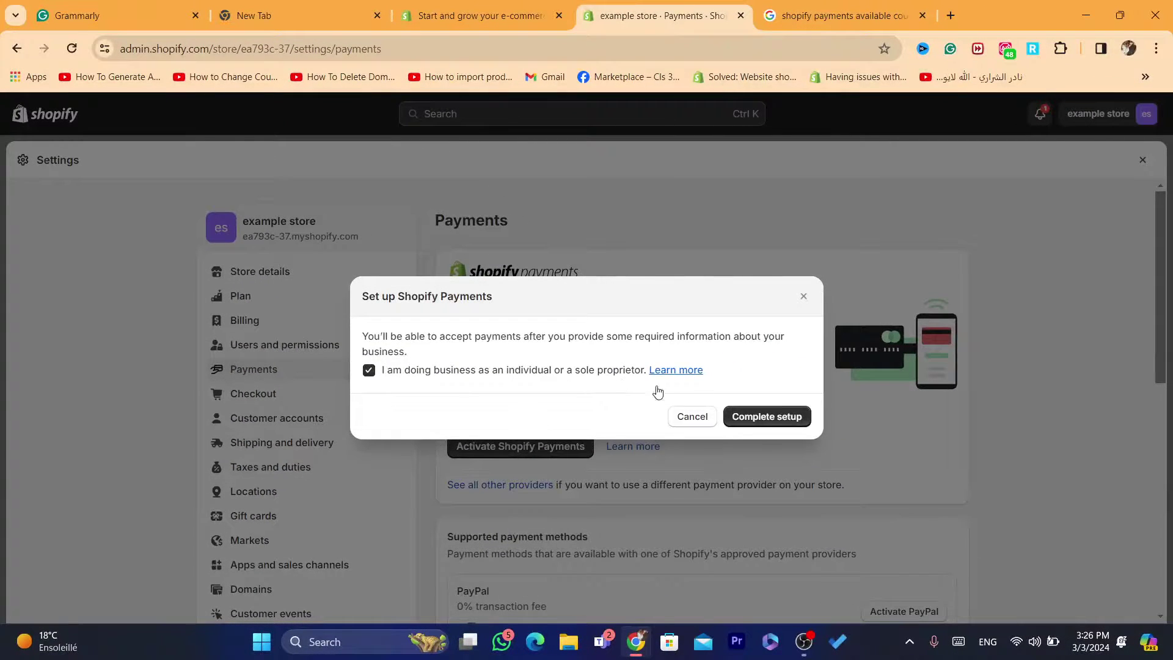
click(480, 370)
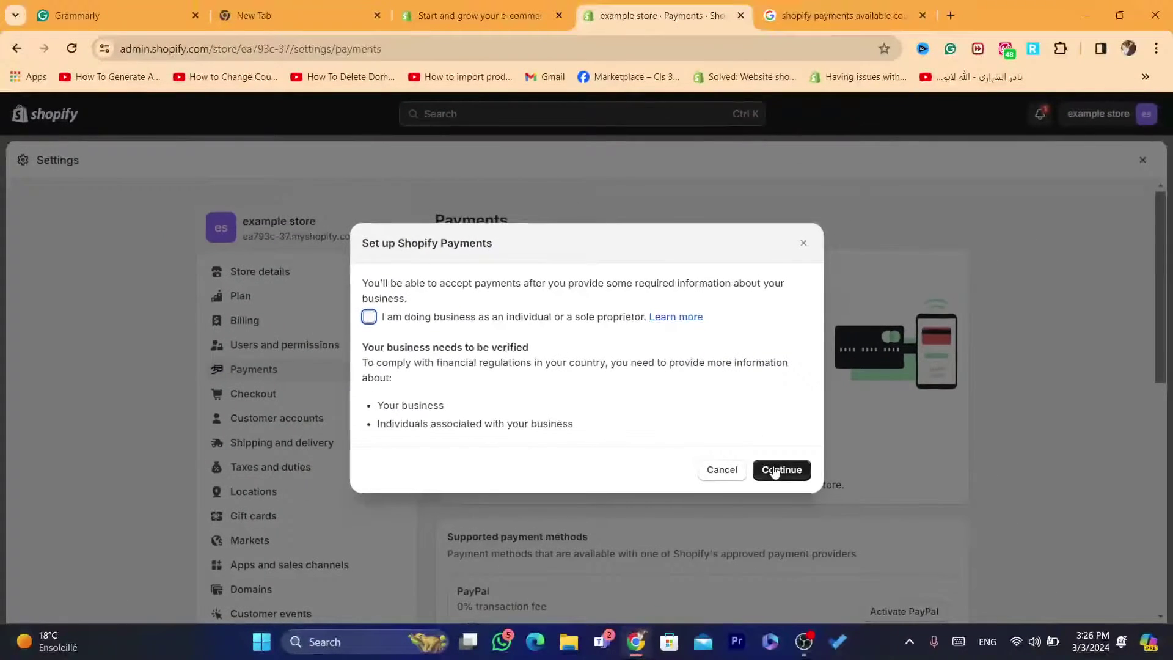
click(774, 470)
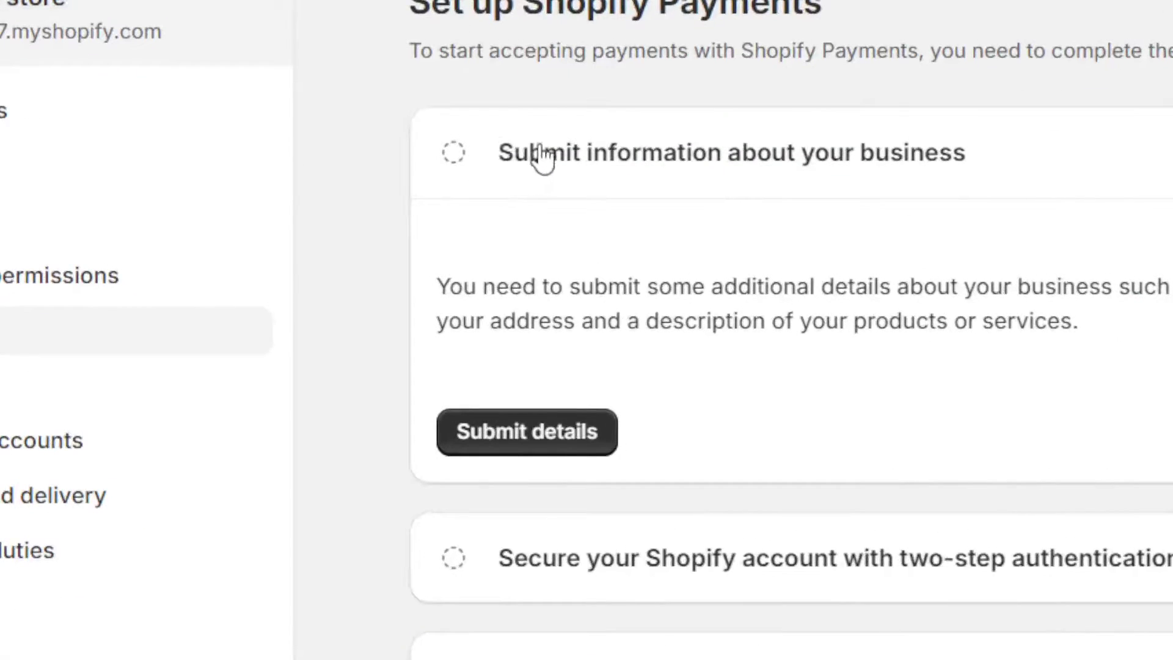
Open the Submit business information form and expand the Business type dropdown
click(559, 291)
click(837, 160)
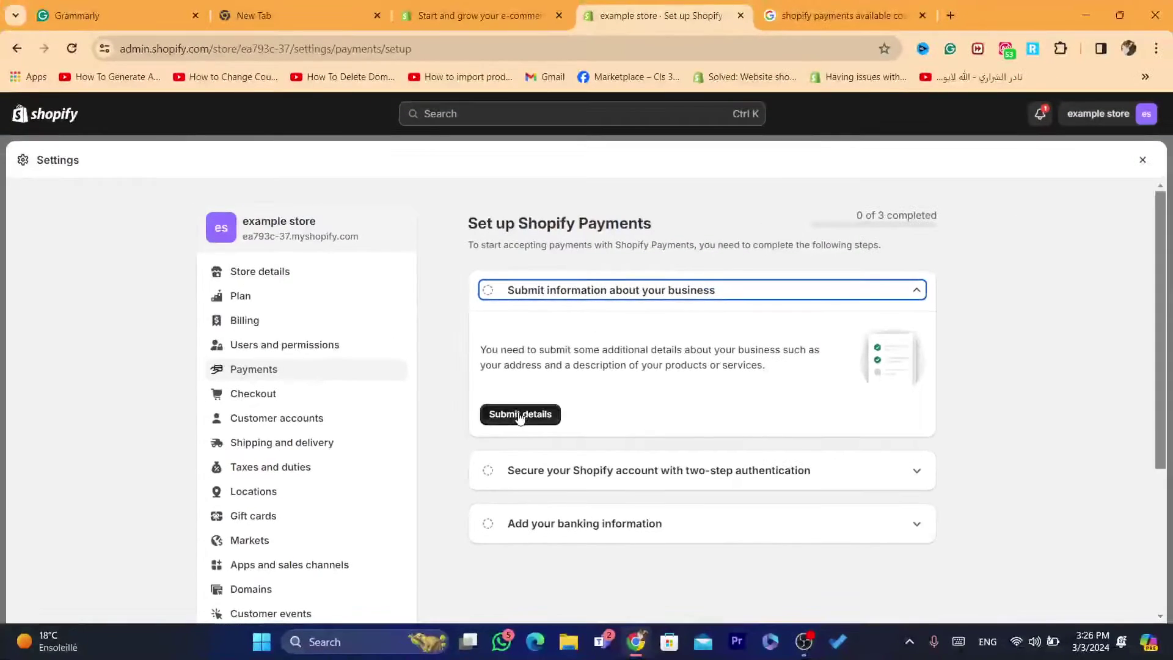
click(527, 432)
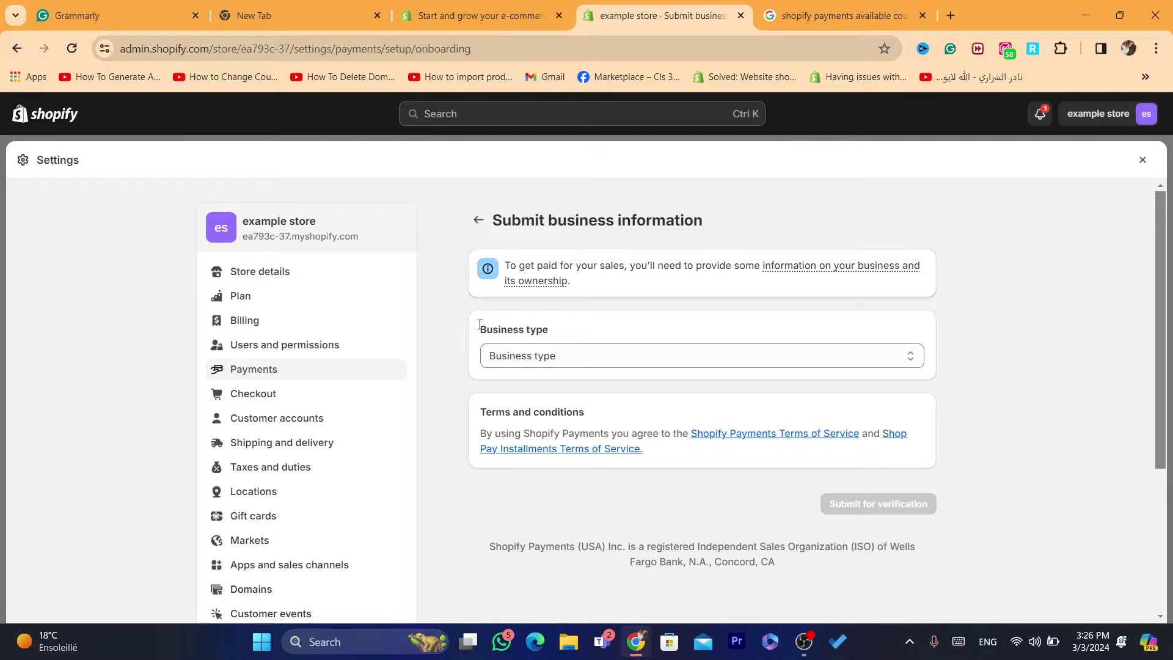
drag(480, 328, 549, 330)
click(532, 355)
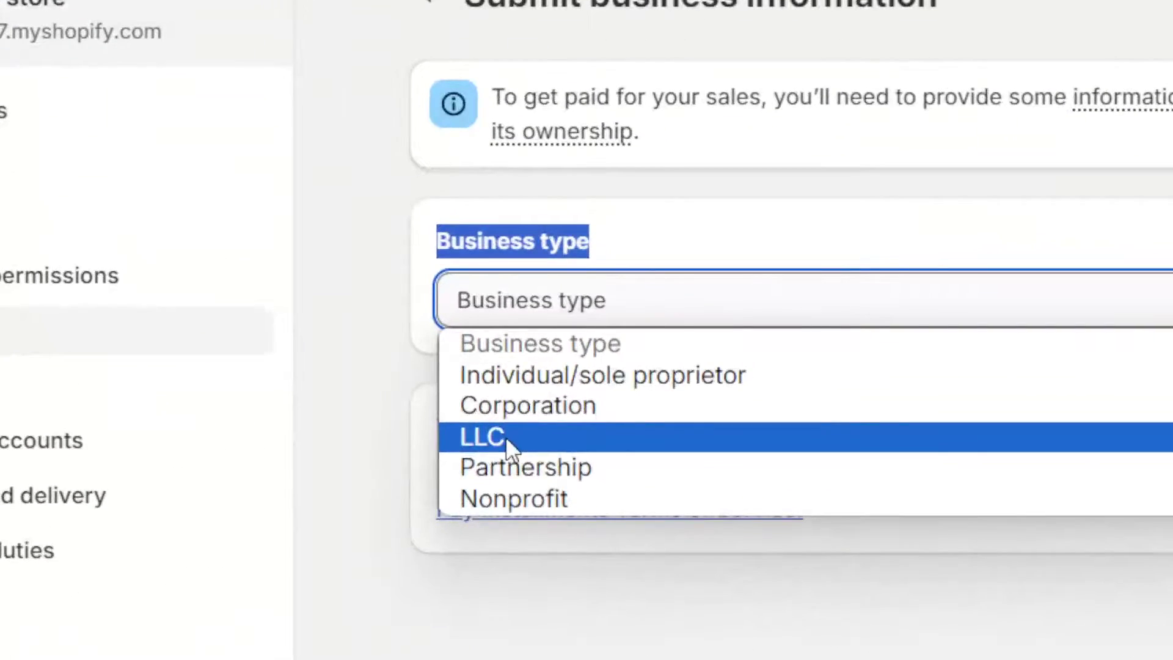
Choose LLC as the business type and scroll down to the EIN or SSN field
click(504, 436)
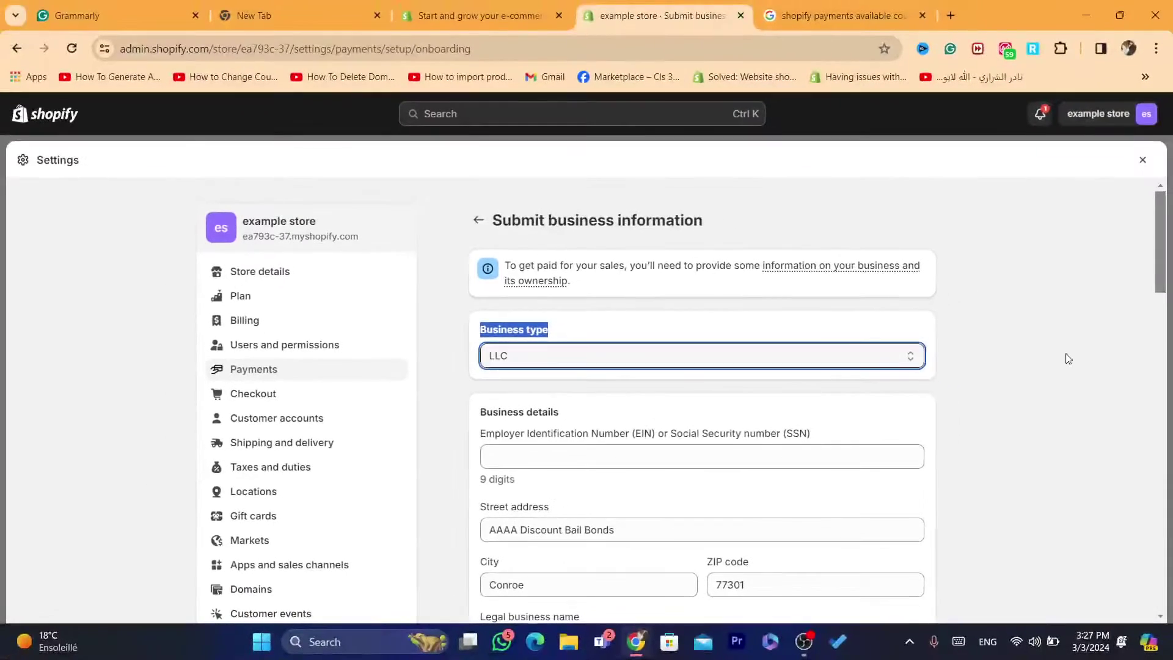
scroll(607, 217, down, 3)
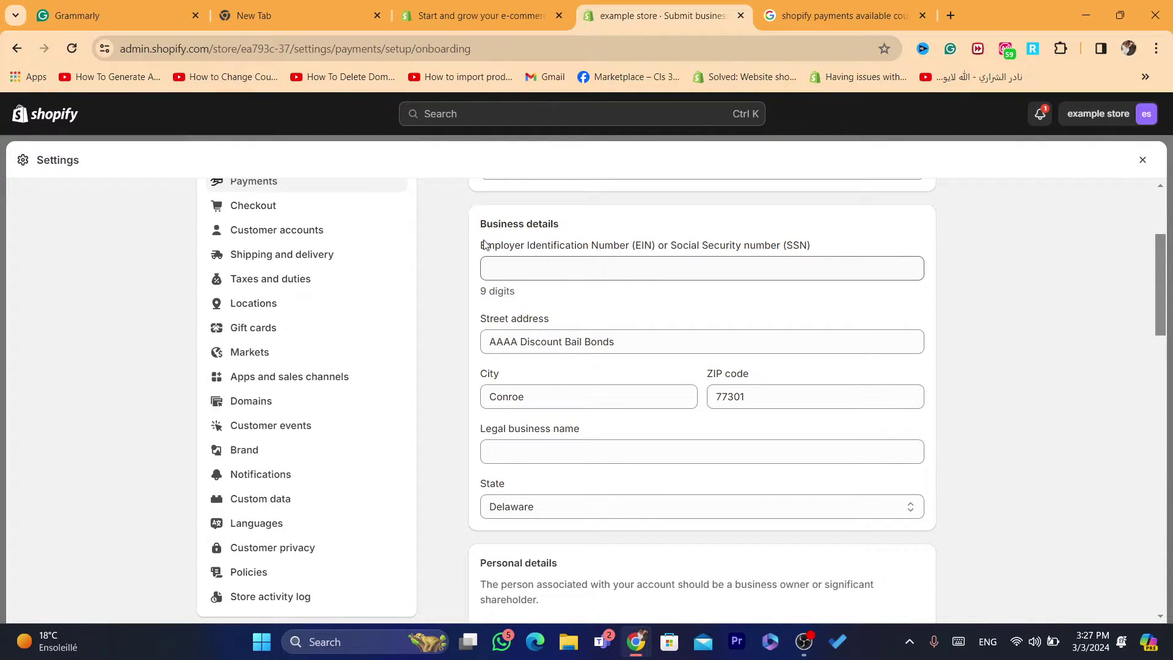
drag(480, 245, 669, 251)
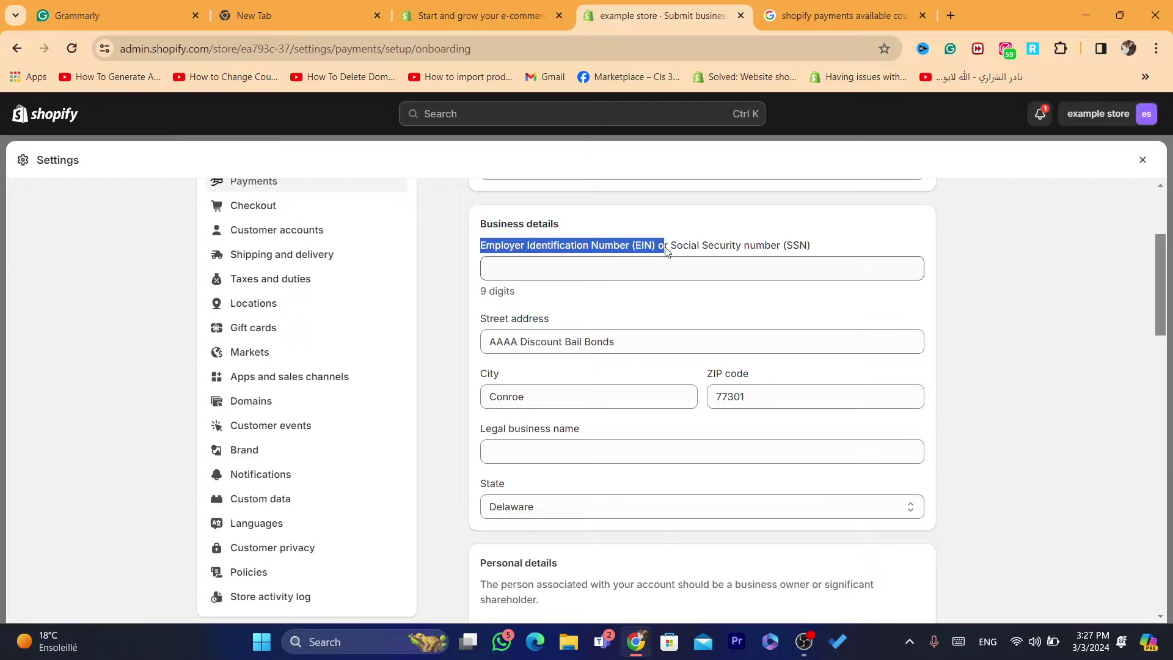
click(670, 256)
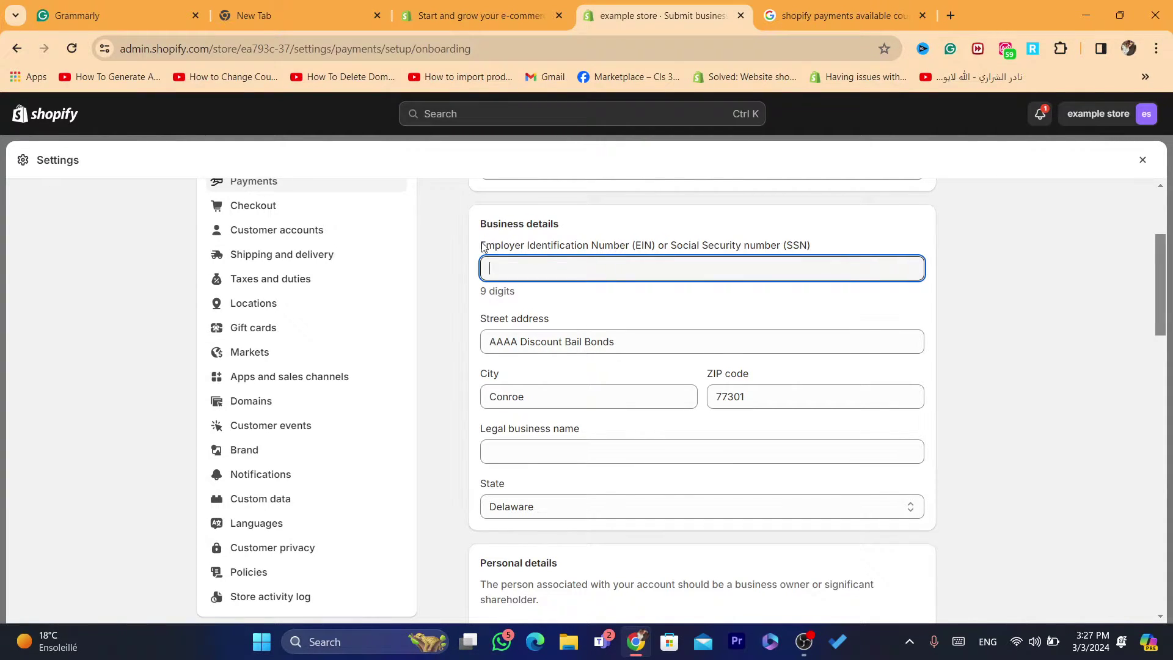
Read the EIN/SSN label and put the cursor in the empty EIN or SSN field
drag(467, 250, 545, 248)
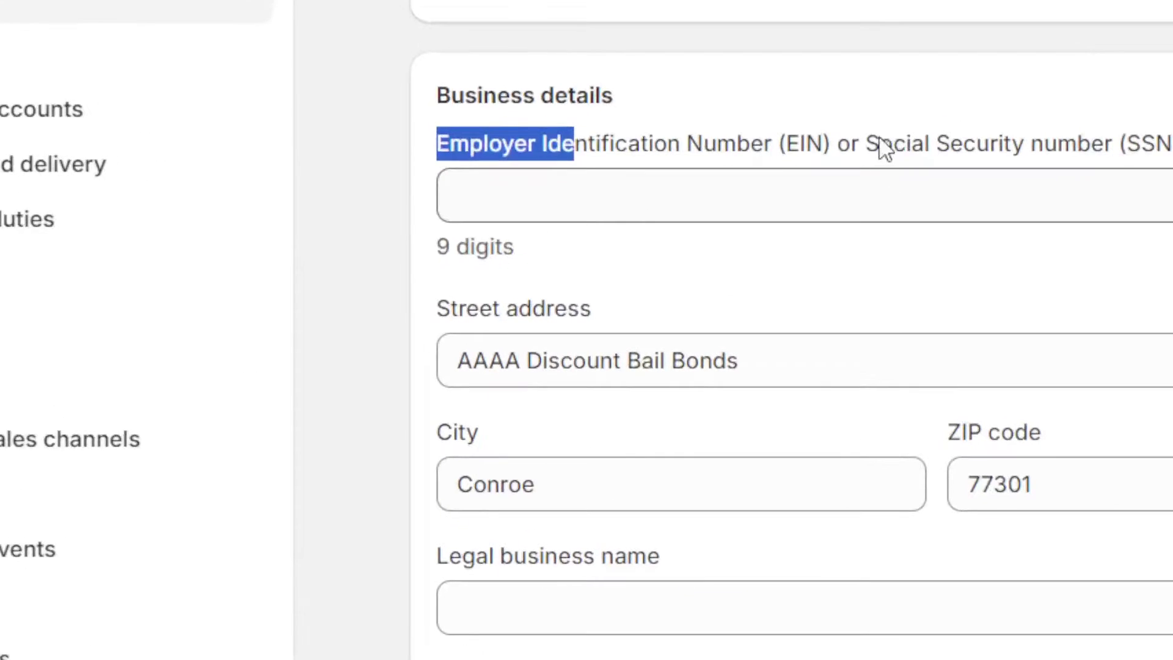
drag(678, 247, 770, 245)
drag(1049, 147, 1074, 144)
click(1073, 144)
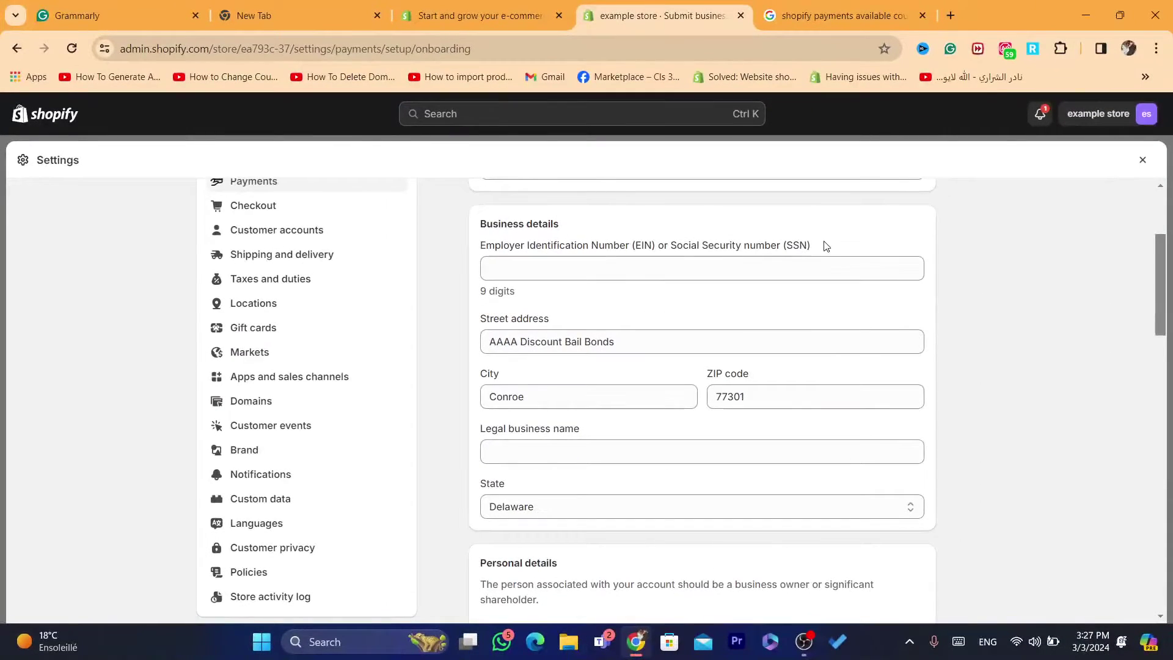
drag(826, 246, 668, 251)
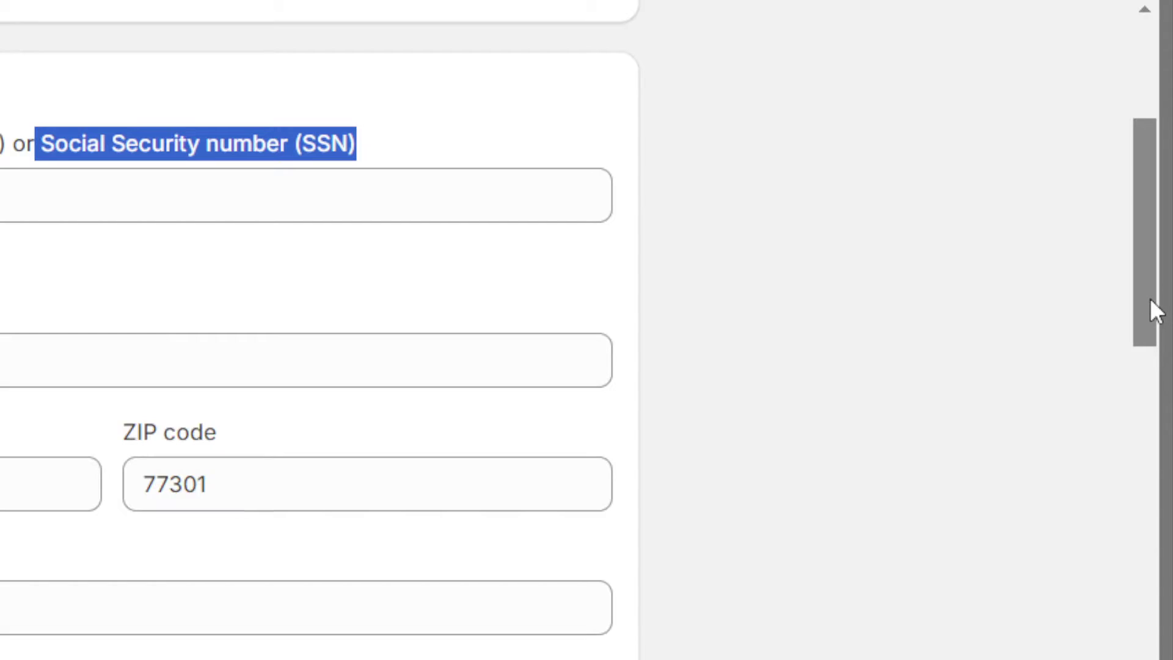
drag(1150, 298, 1140, 183)
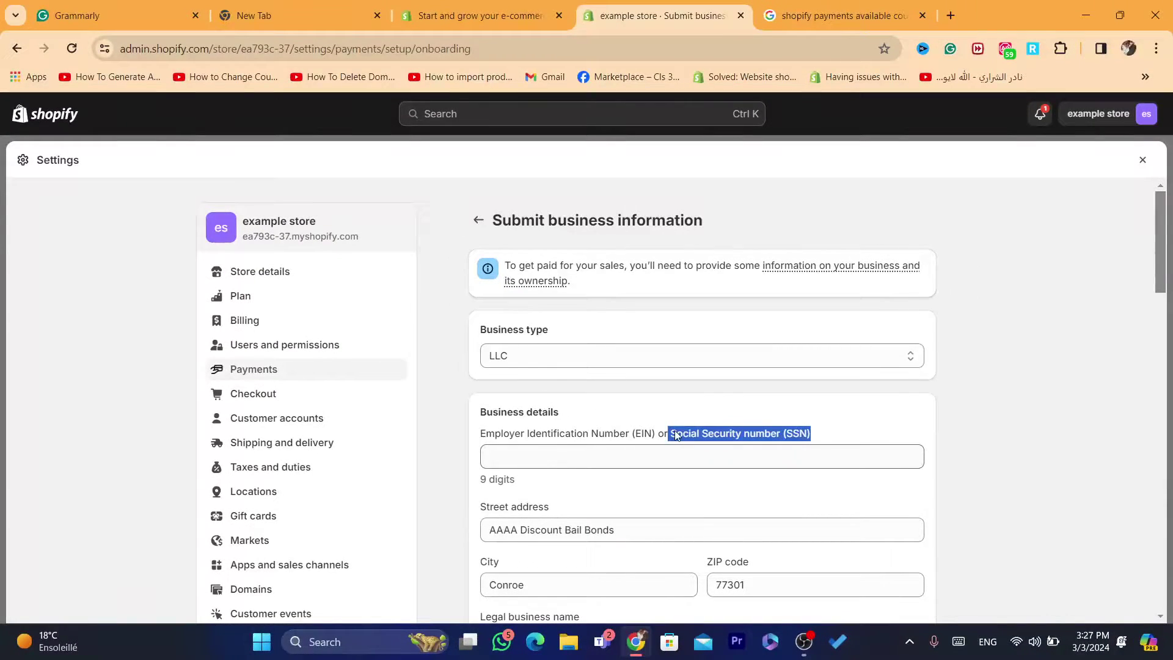
drag(530, 435, 653, 437)
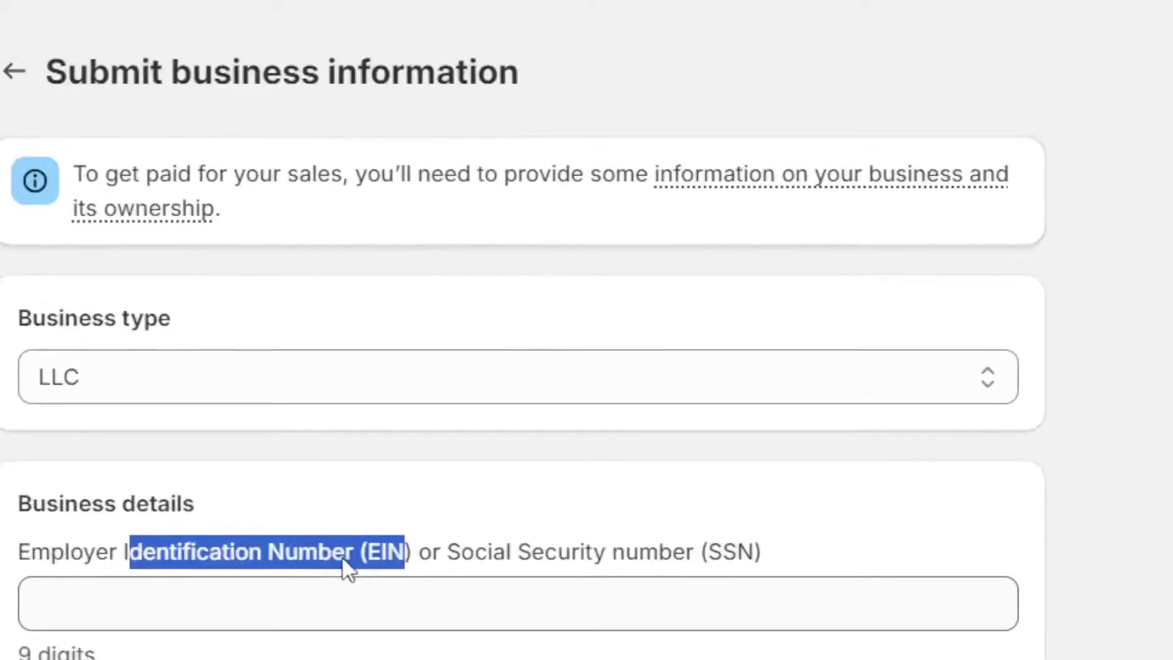
click(550, 457)
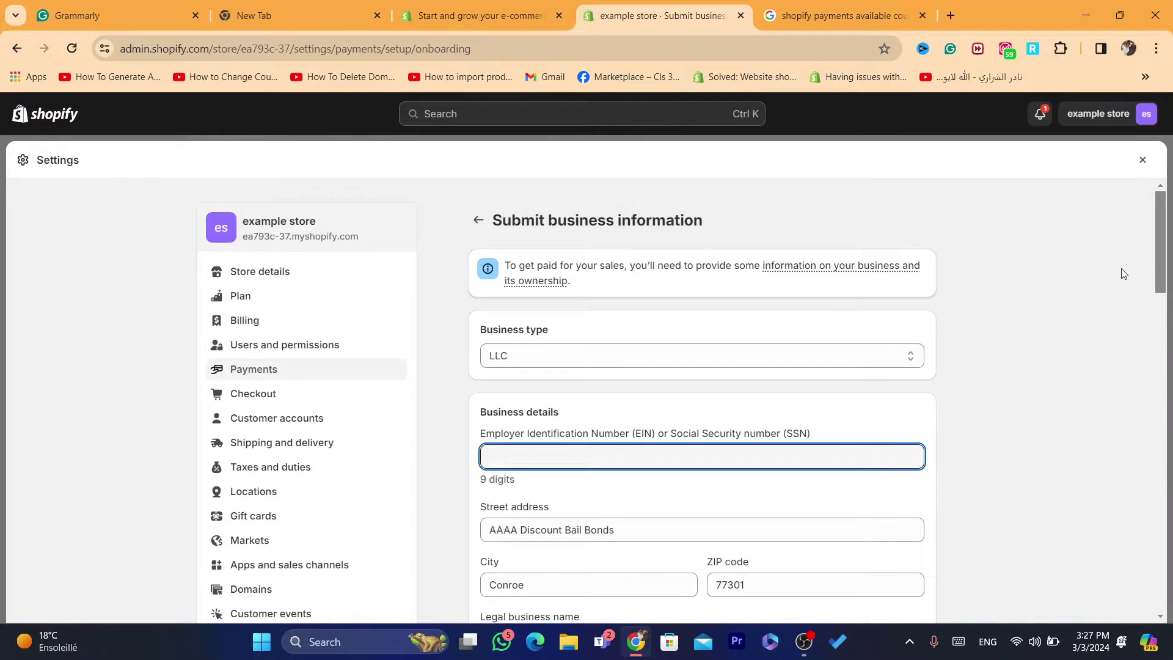
drag(1162, 247, 1162, 275)
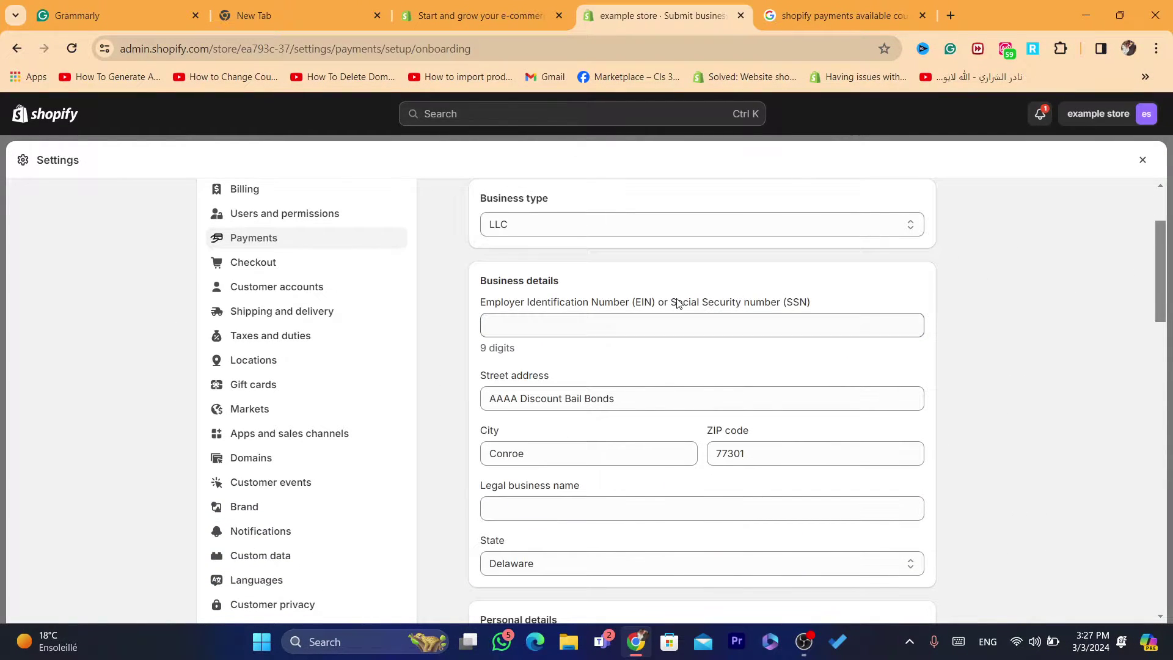
click(540, 328)
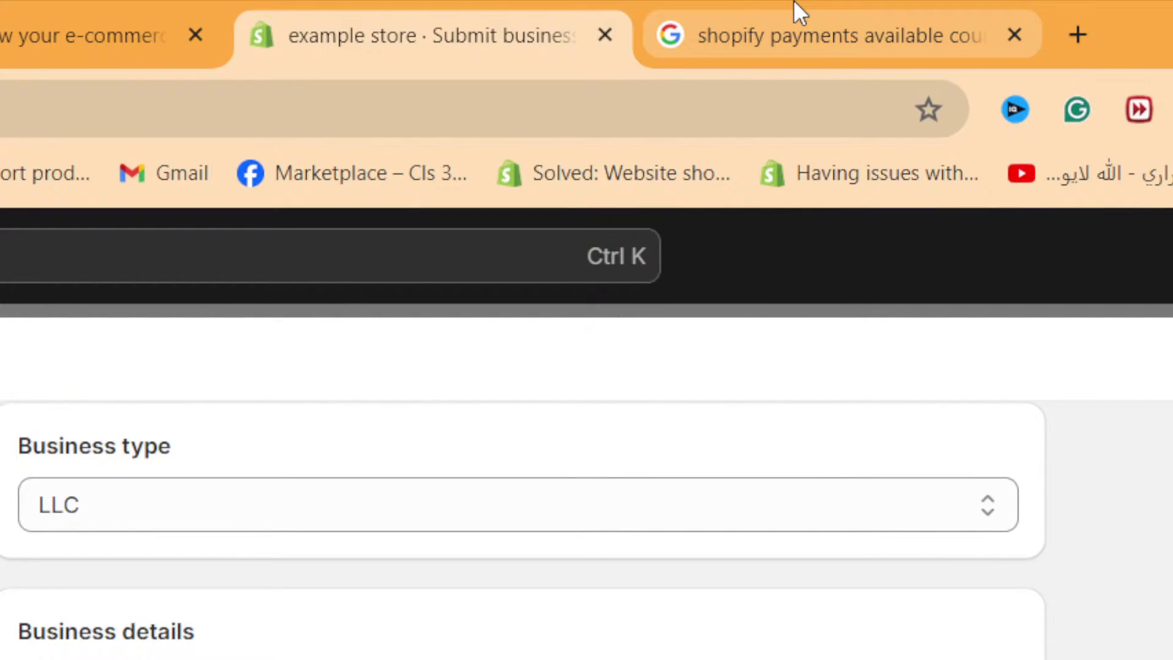
click(794, 2)
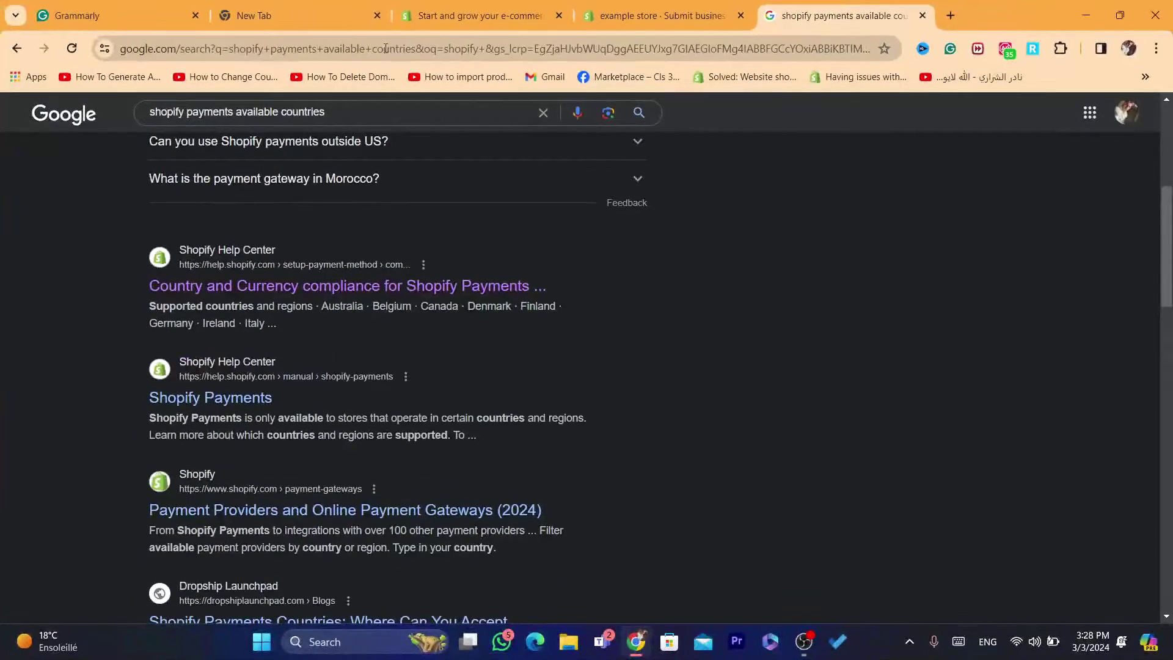
click(663, 16)
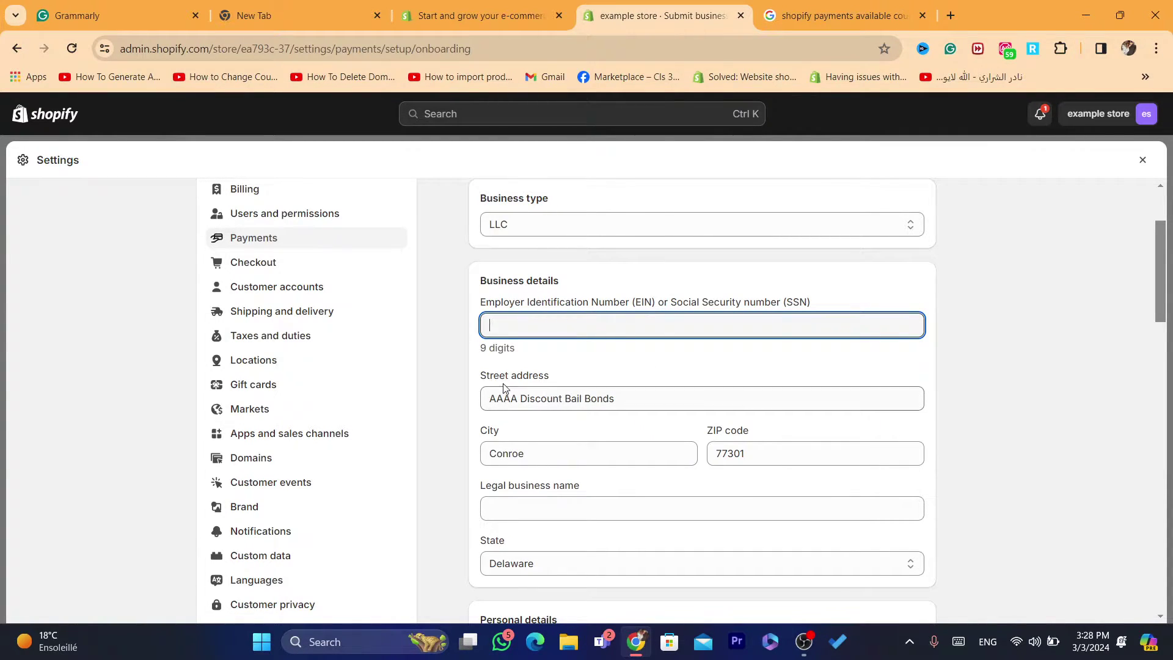
Scroll down to the Legal business name field and place the cursor in it
drag(1161, 275, 1161, 324)
click(522, 296)
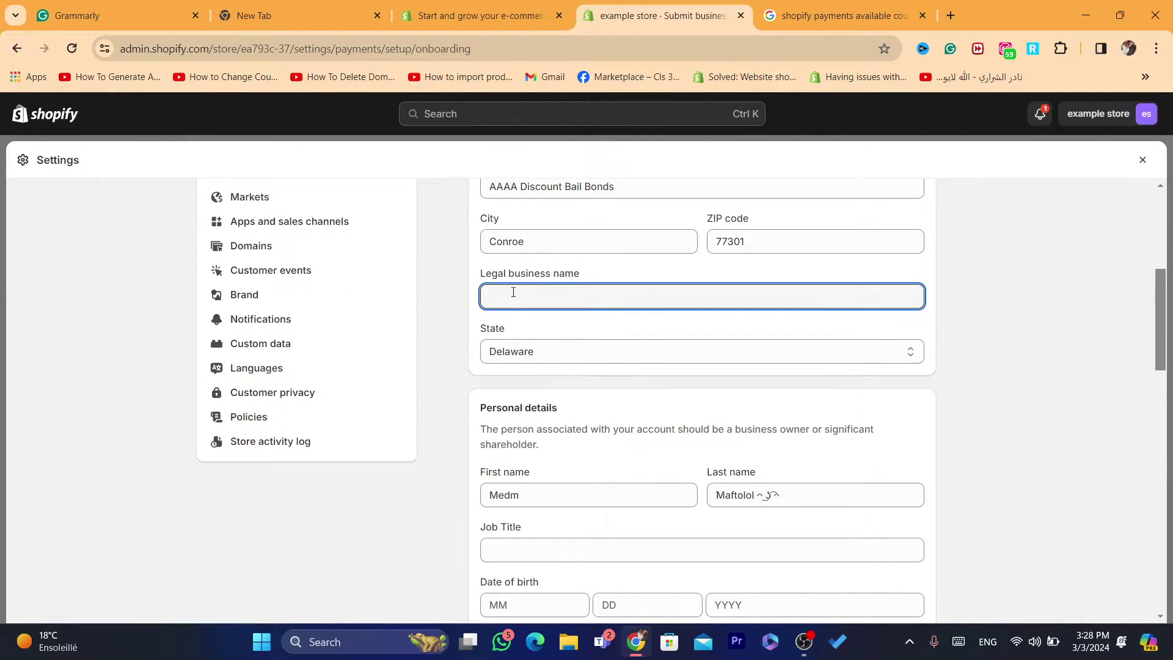
drag(481, 275, 584, 280)
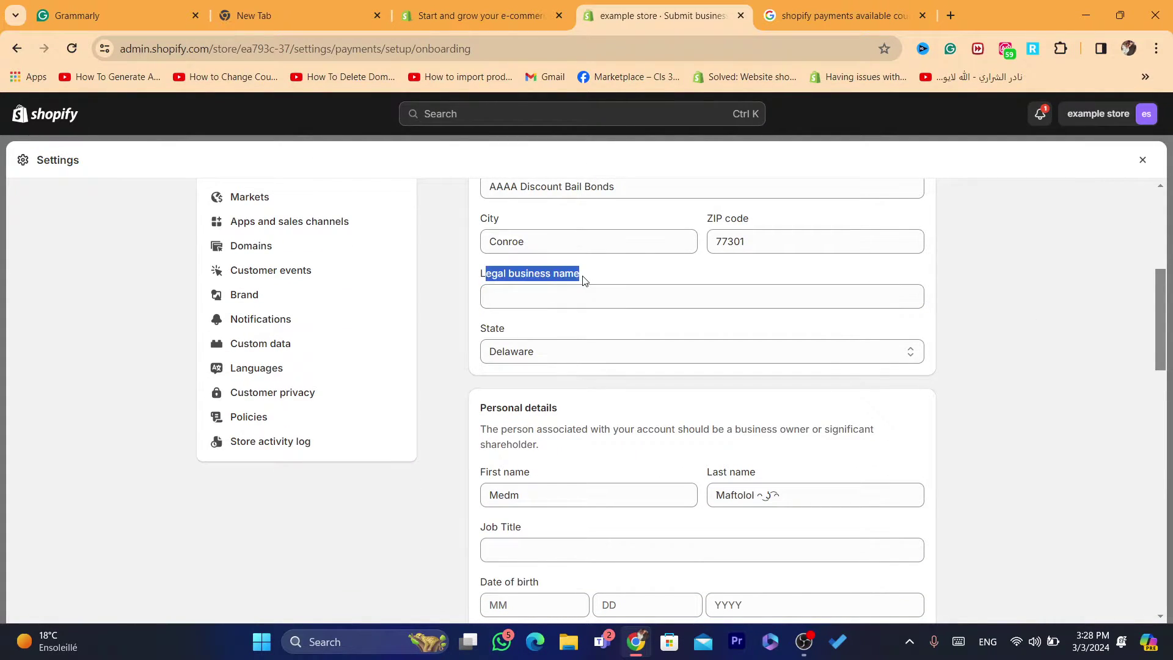
click(546, 298)
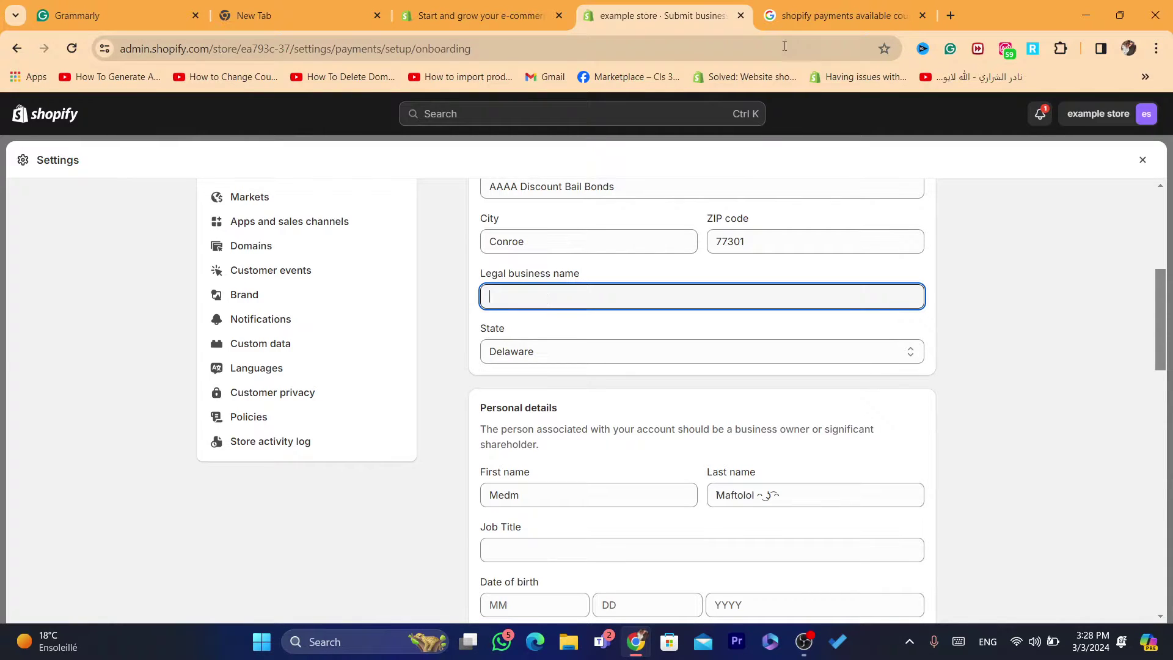
Search Google for 'create lcc for non residents' and decline the location prompt
click(834, 4)
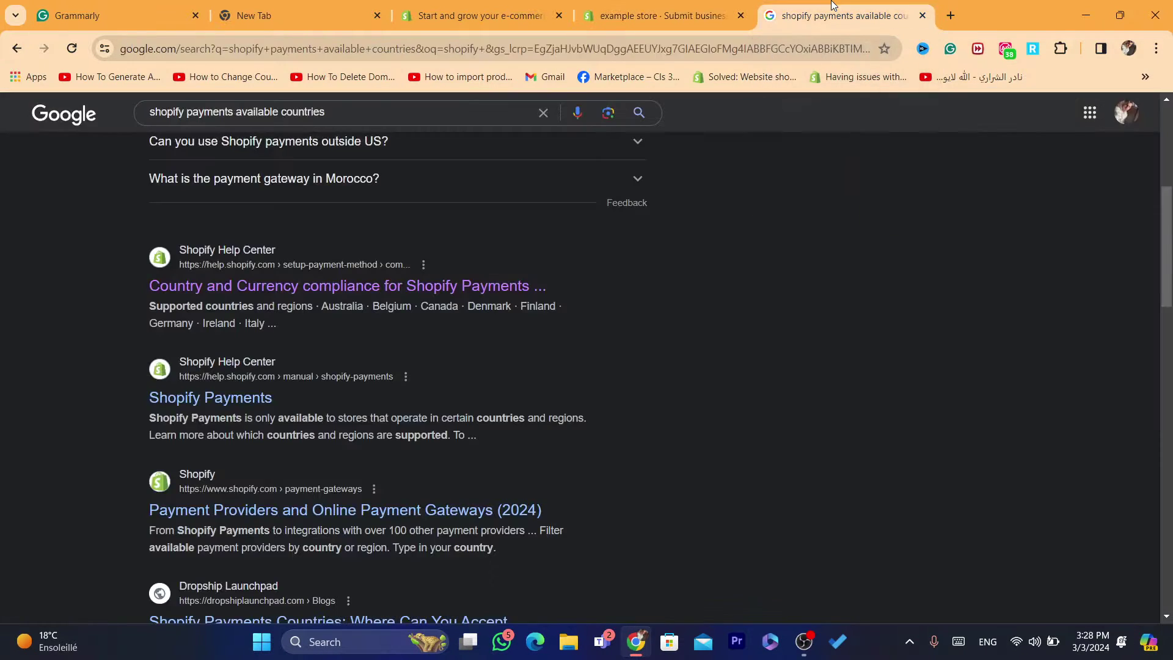
click(448, 49)
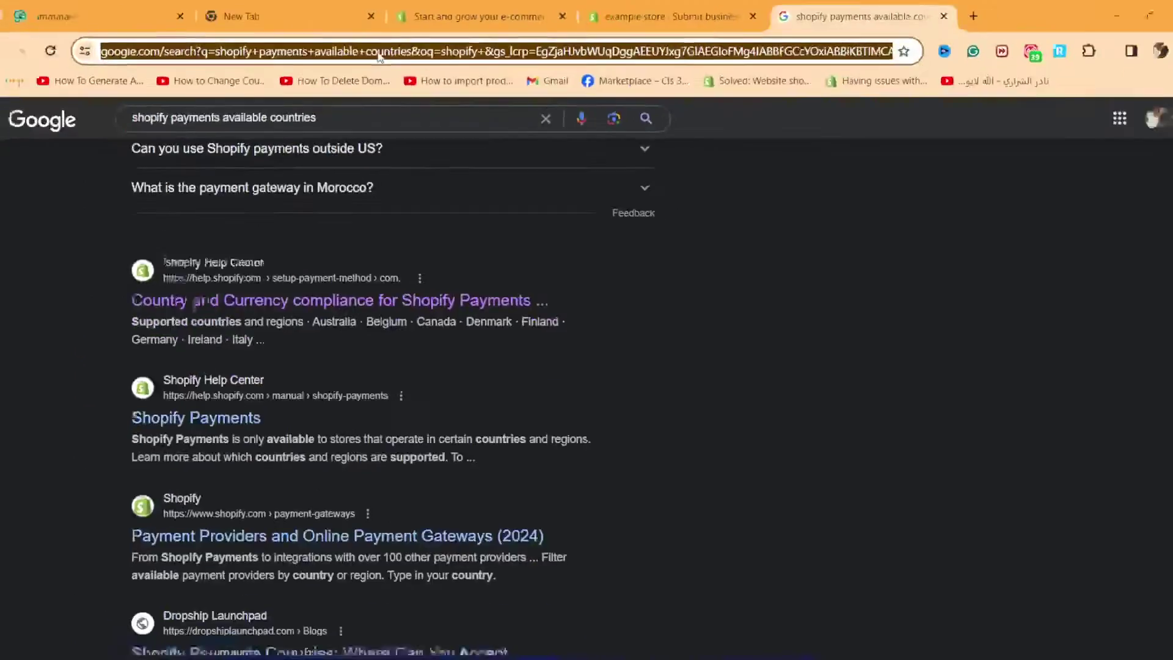
text(Create )
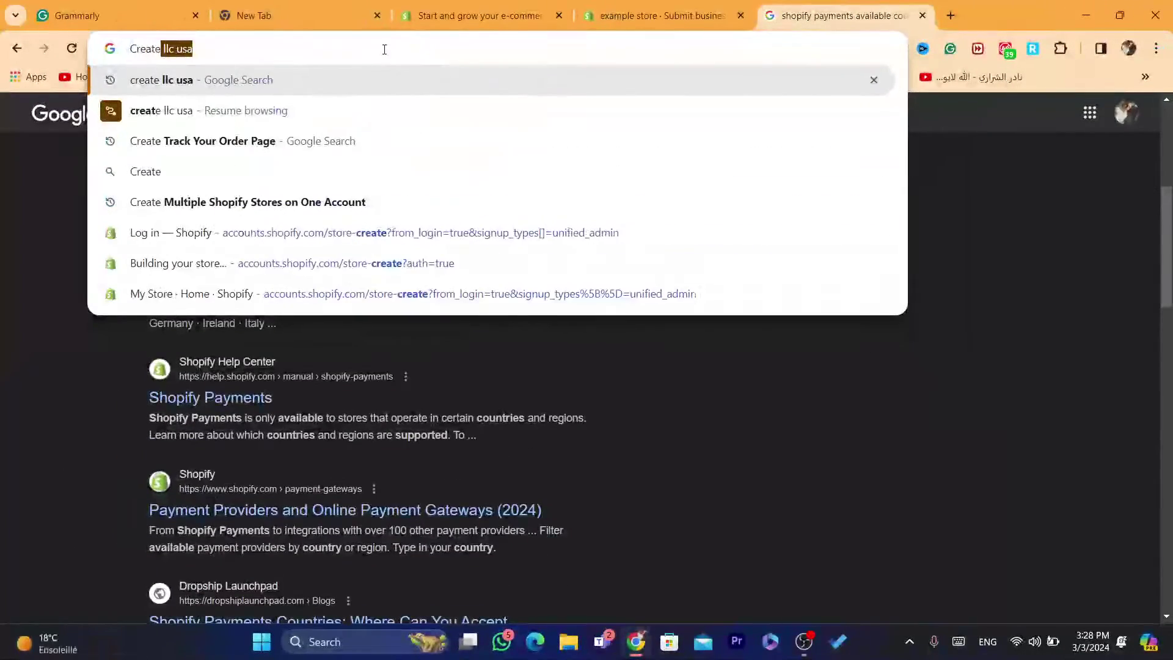
text(lcc)
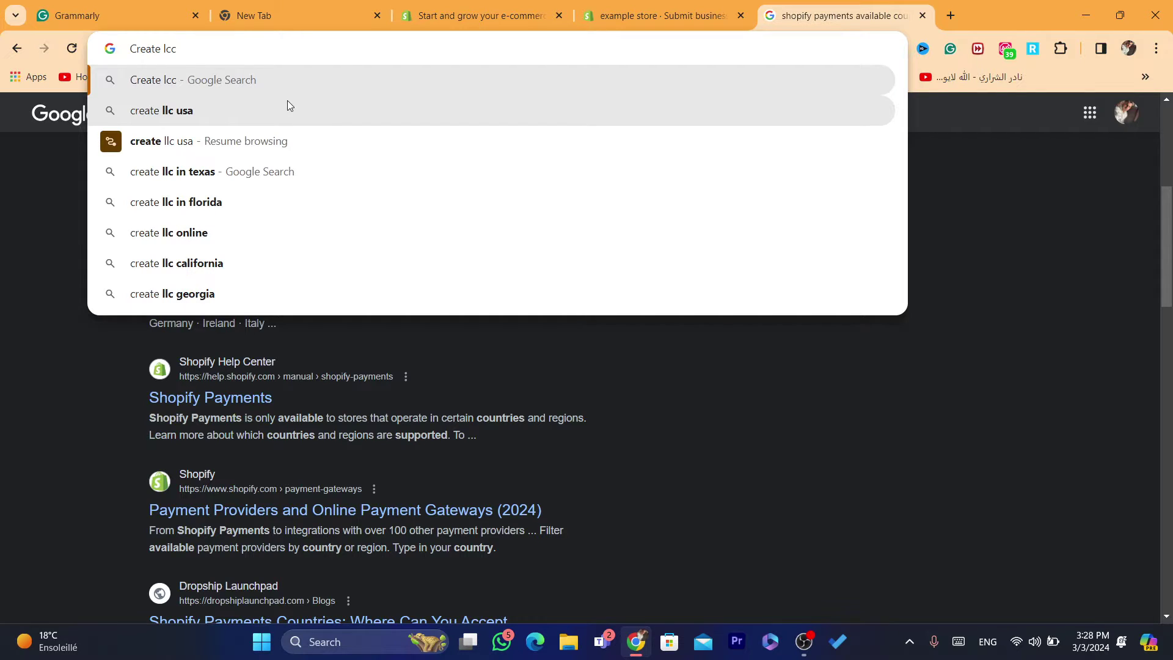
text( for non)
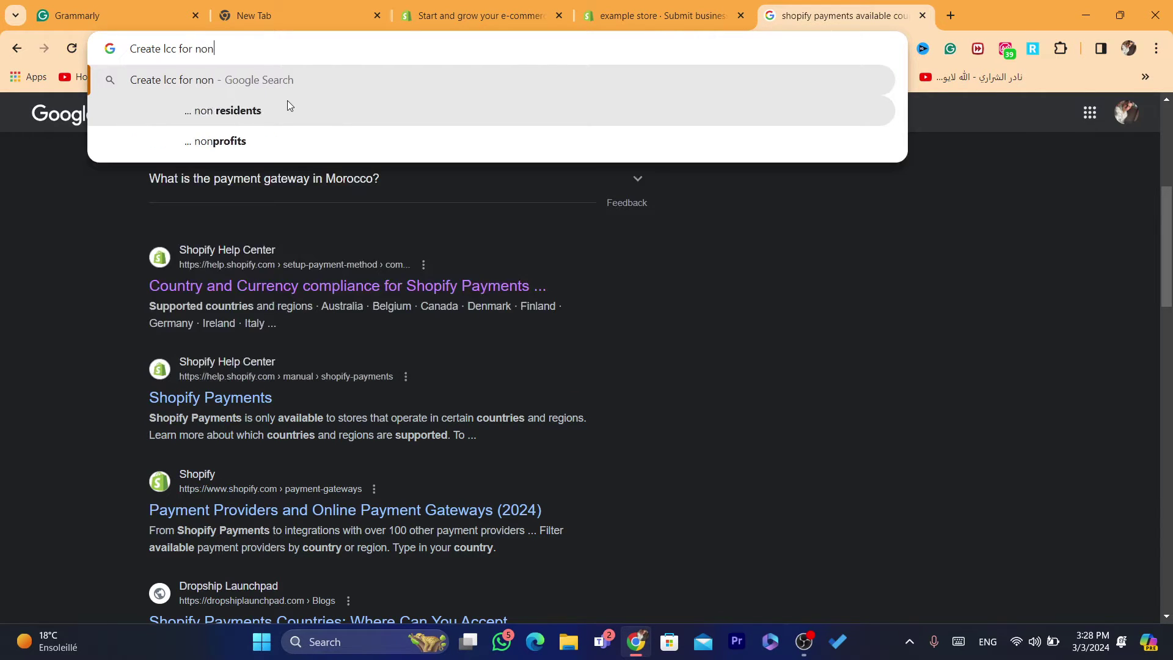
click(240, 111)
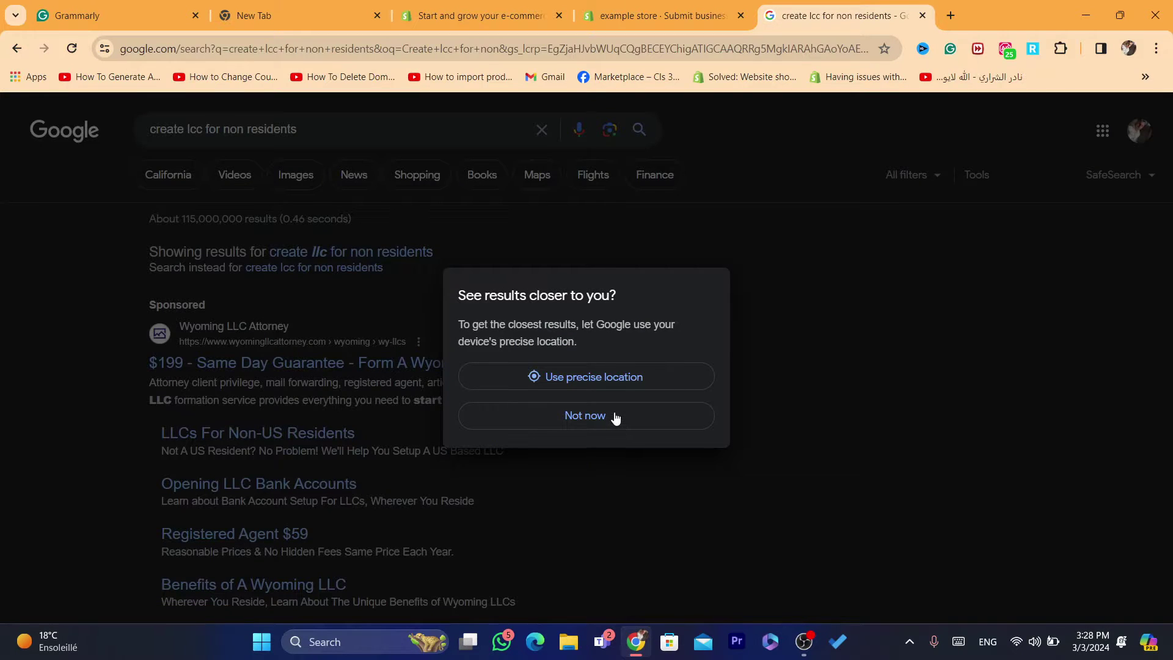
click(615, 416)
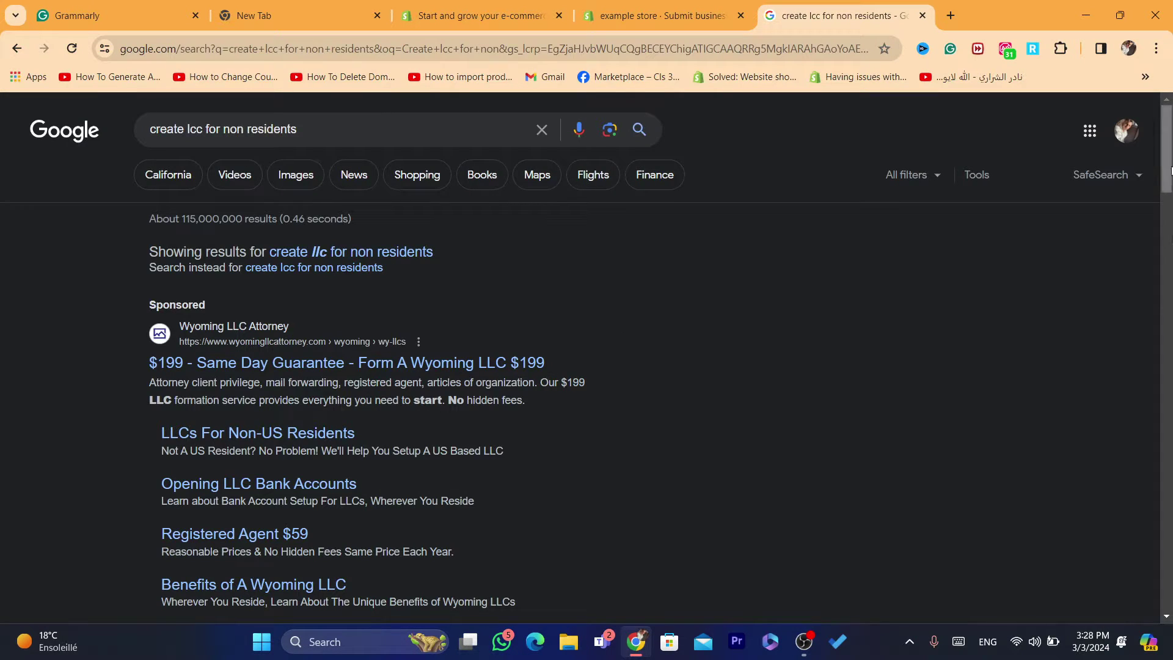
Browse the results, including the Wise guide on LLCs for non-US residents
scroll(1171, 240, down, 7)
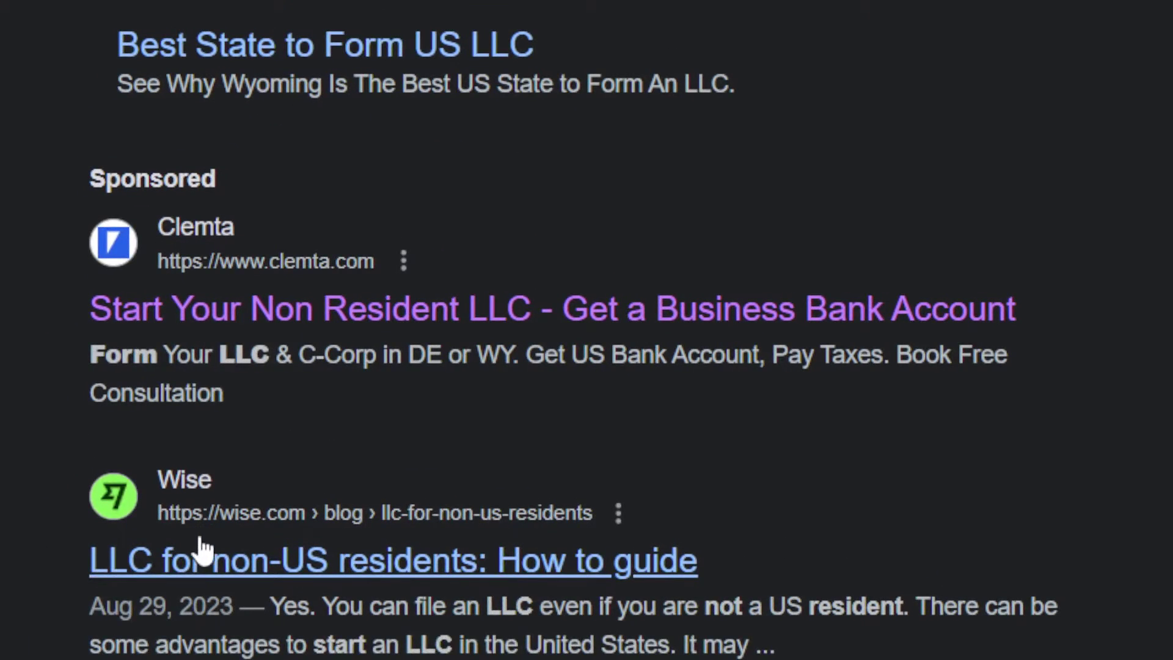
drag(64, 564, 530, 570)
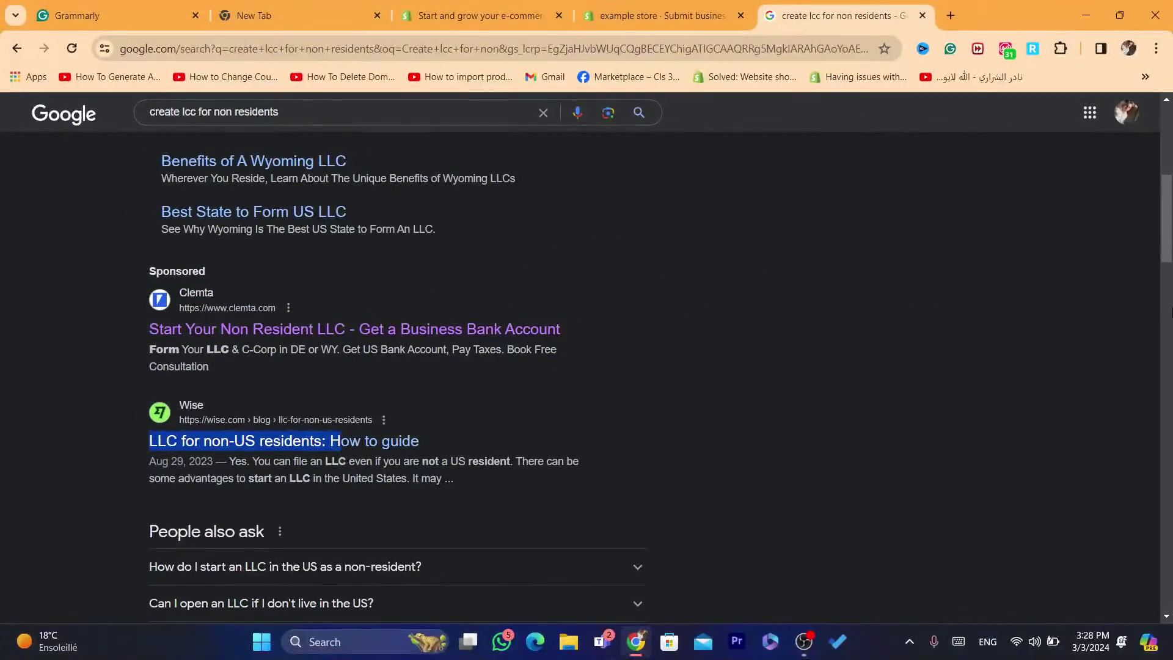
scroll(1166, 232, down, 1)
scroll(547, 218, down, 2)
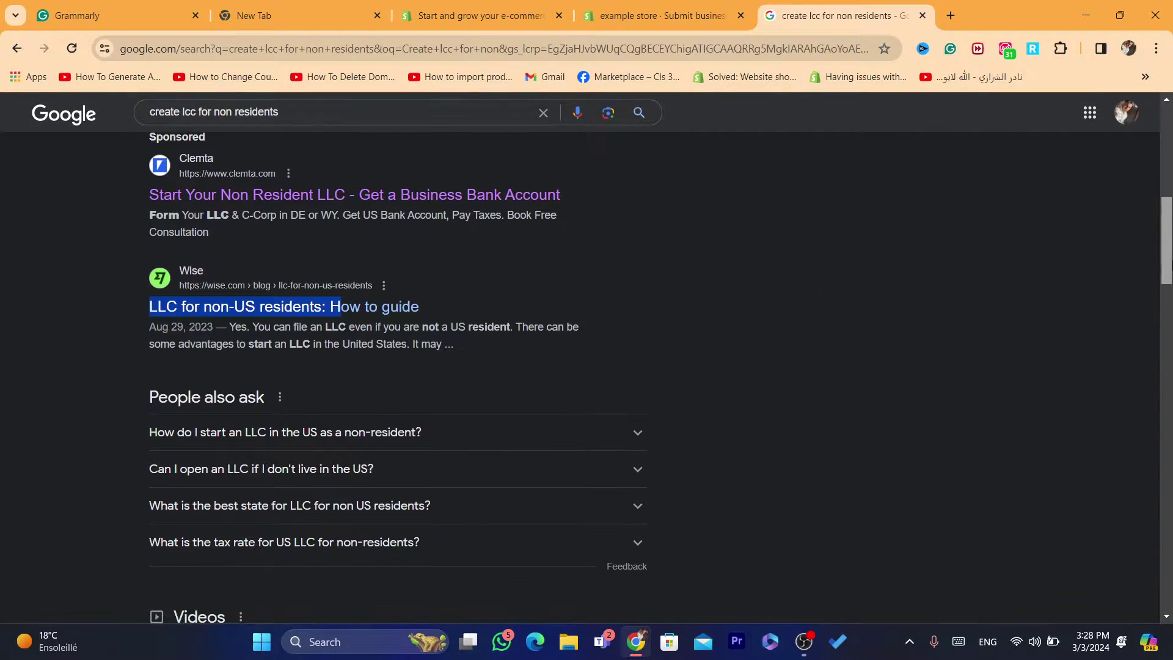
scroll(548, 218, up, 1)
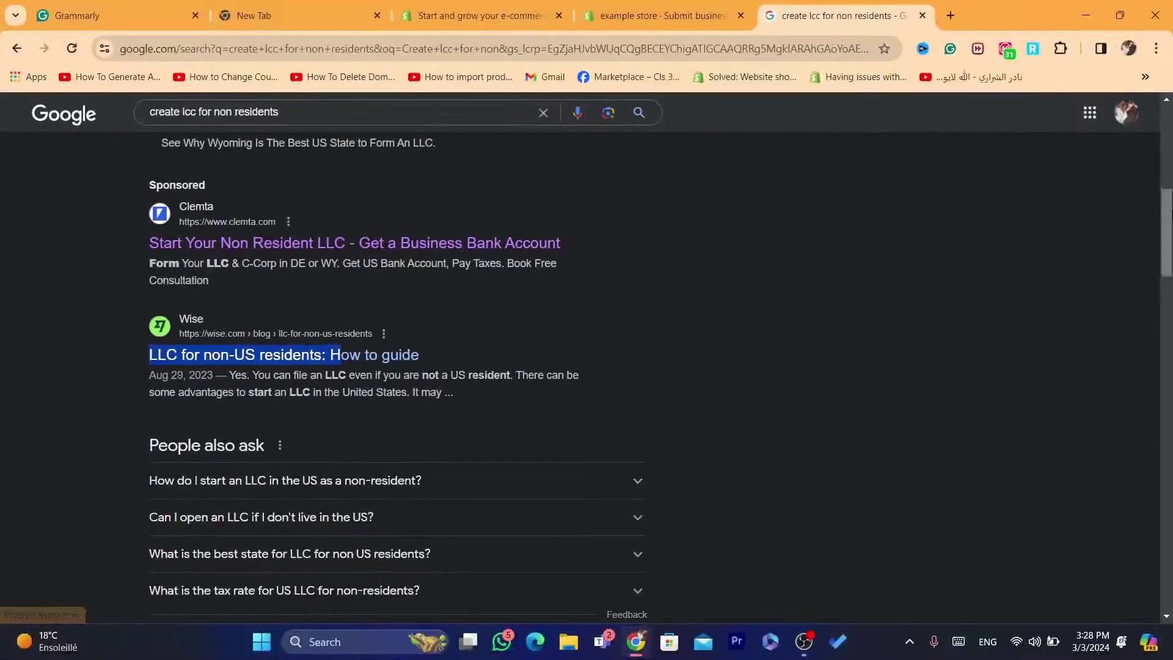
scroll(664, 199, down, 5)
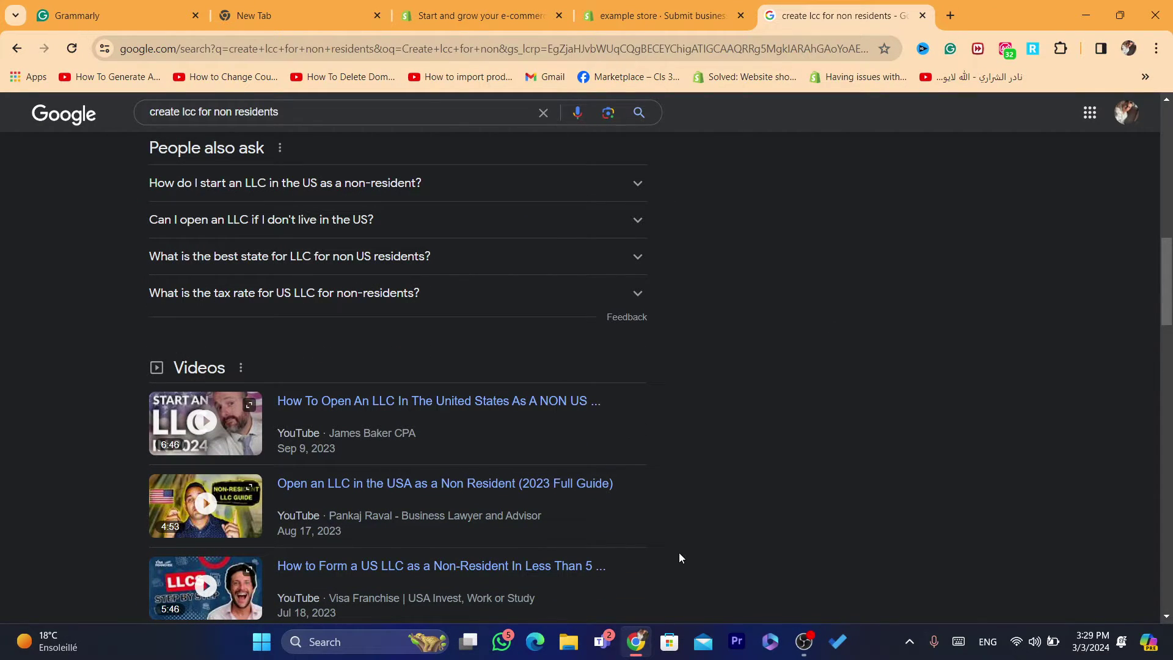
right_click(636, 641)
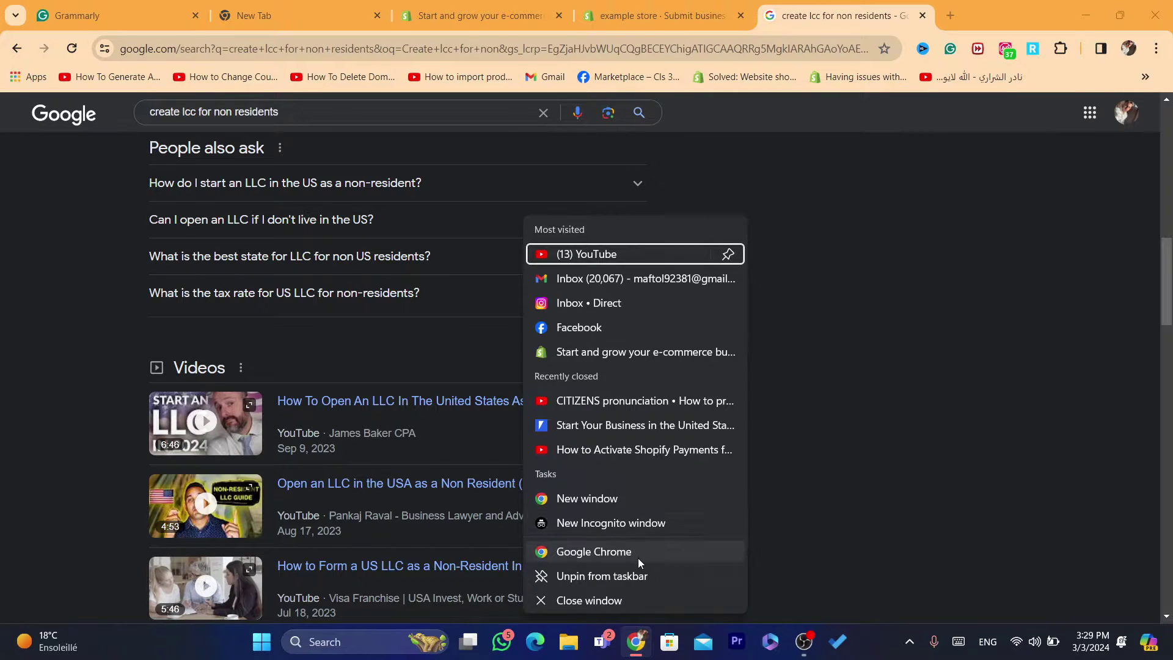
click(638, 558)
click(506, 294)
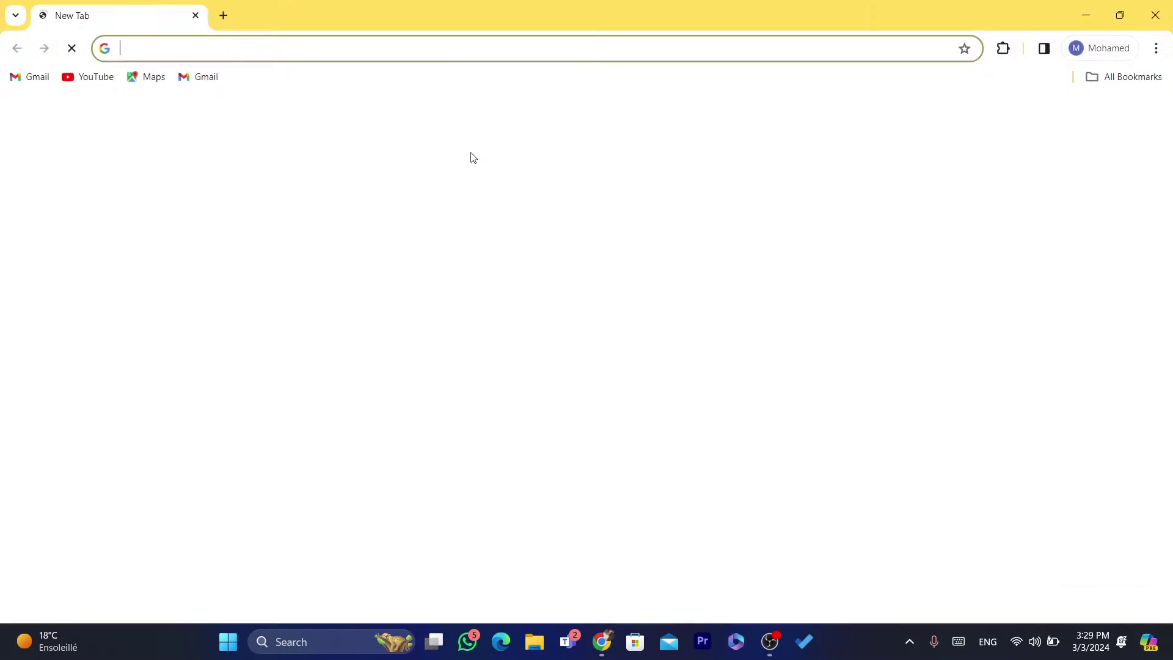
text(pay)
click(246, 183)
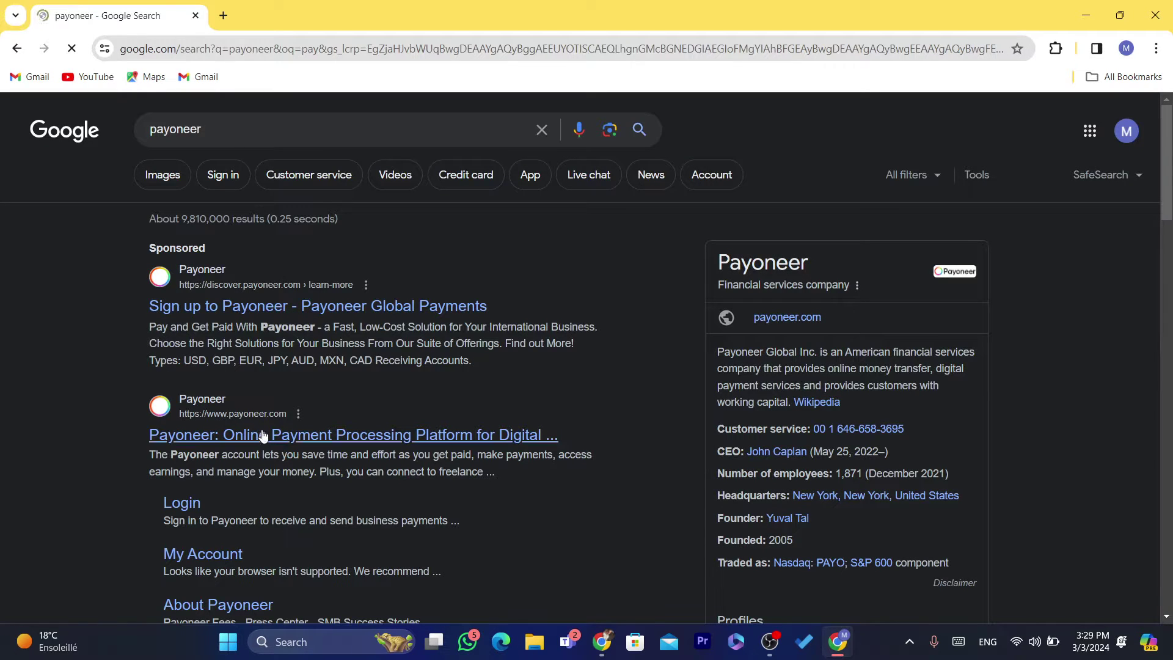
click(261, 434)
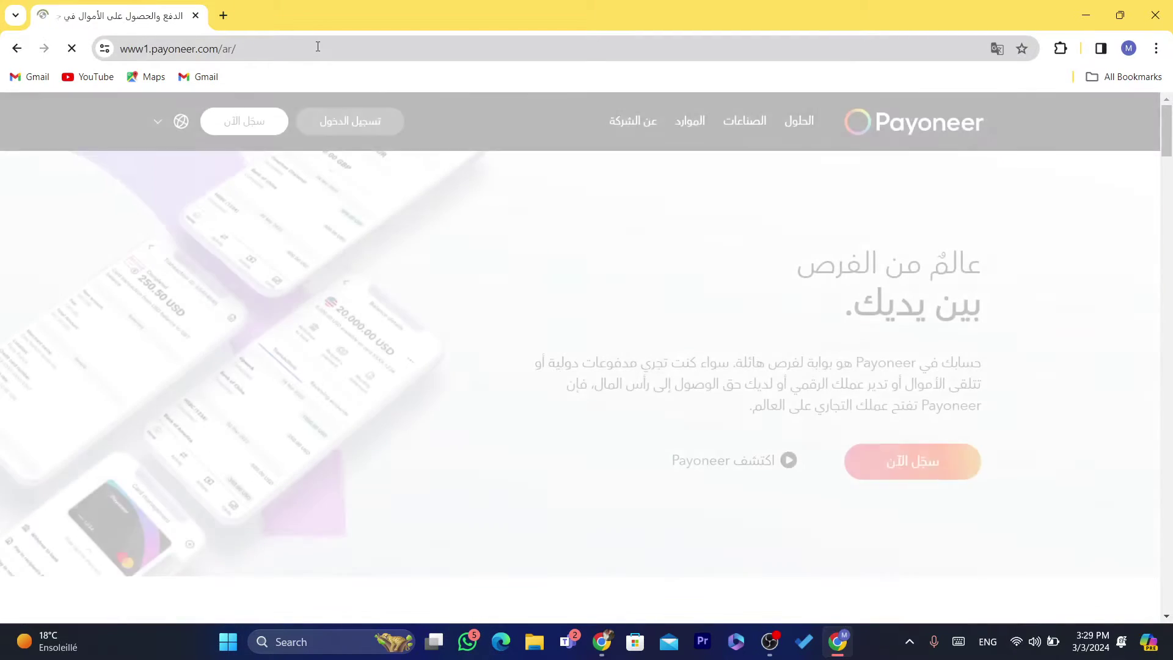
click(367, 131)
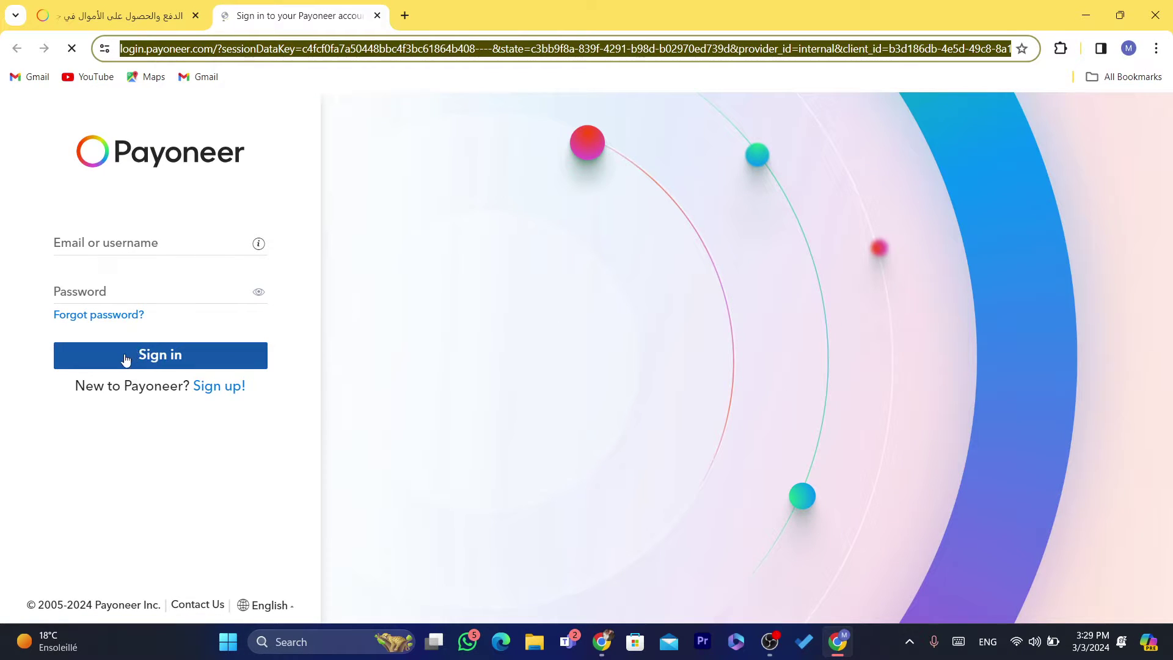
click(126, 359)
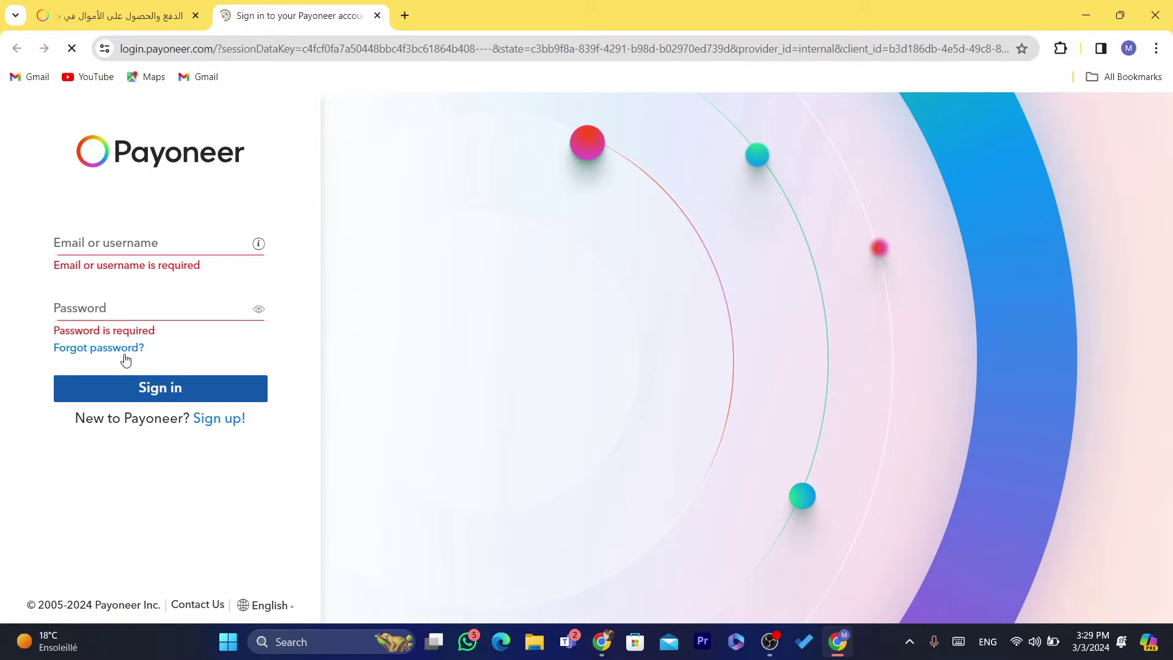
click(113, 248)
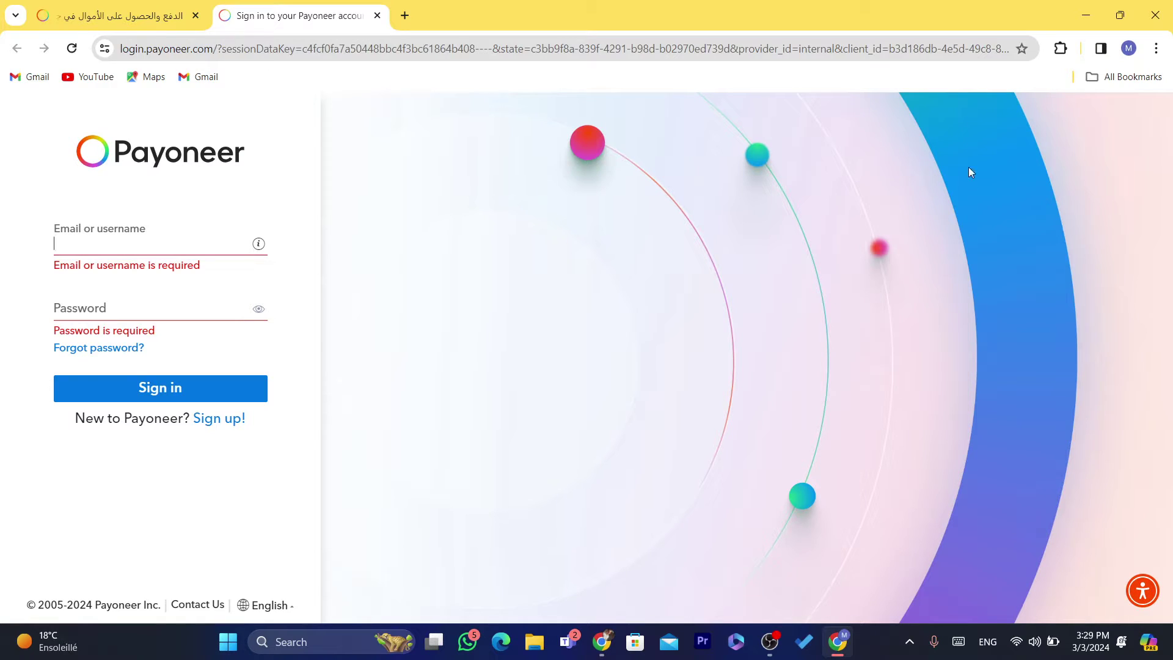
click(300, 49)
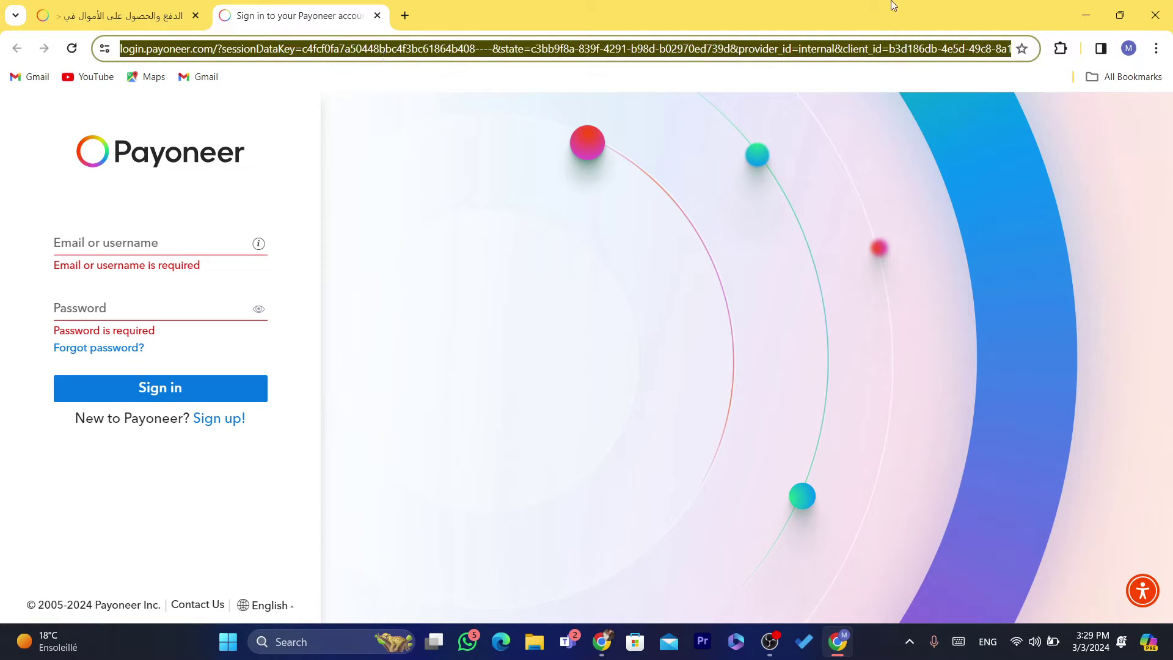
click(1155, 16)
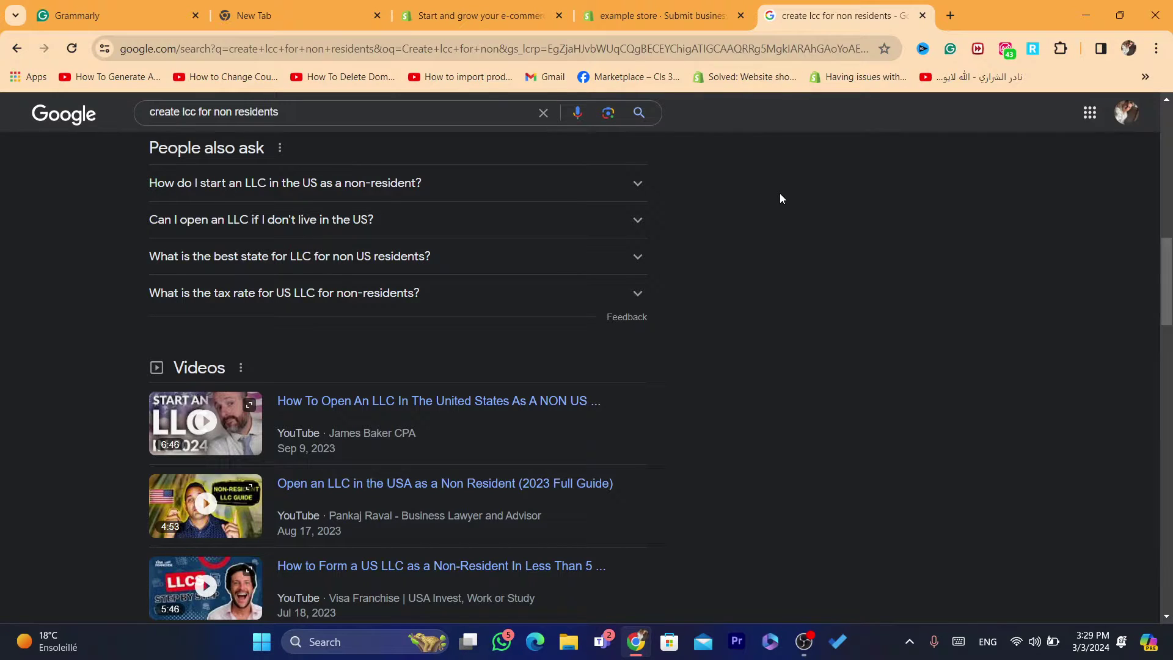
click(683, 5)
click(799, 4)
scroll(967, 310, down, 3)
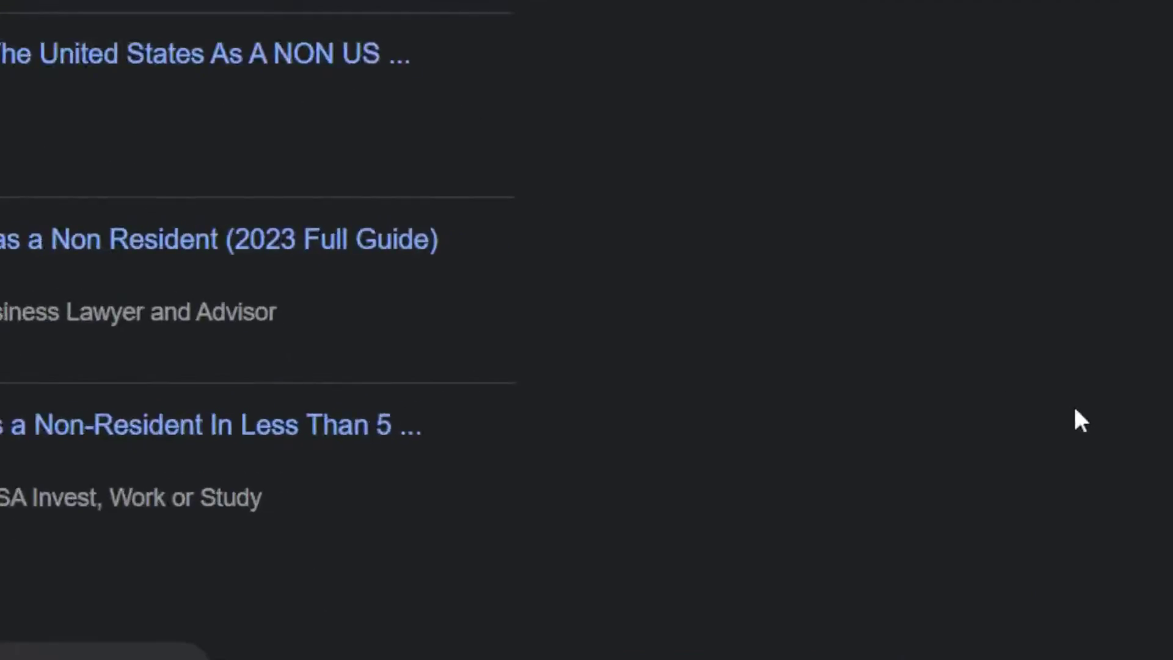
scroll(1164, 342, down, 3)
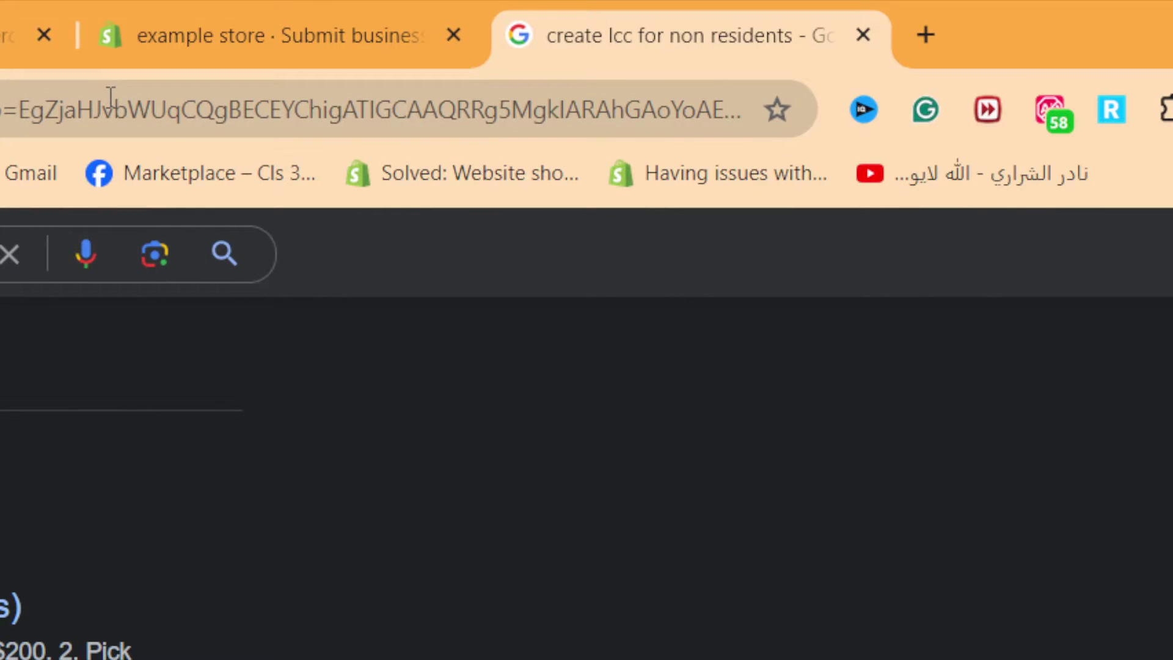
click(532, 24)
click(670, 7)
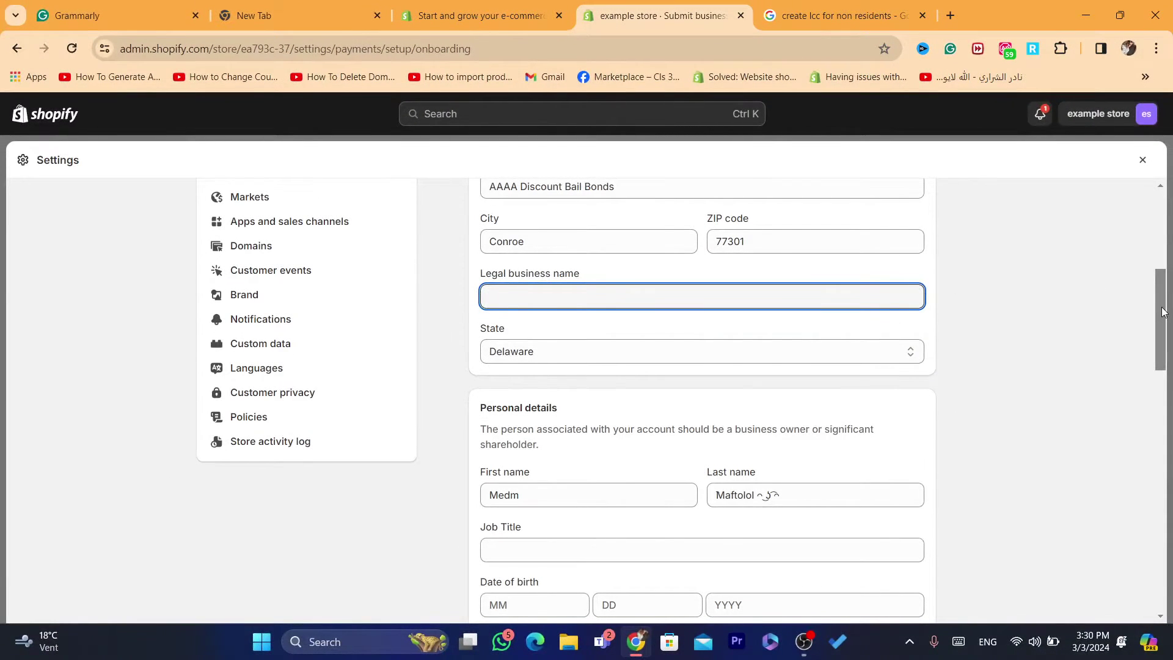
drag(1163, 312, 1164, 335)
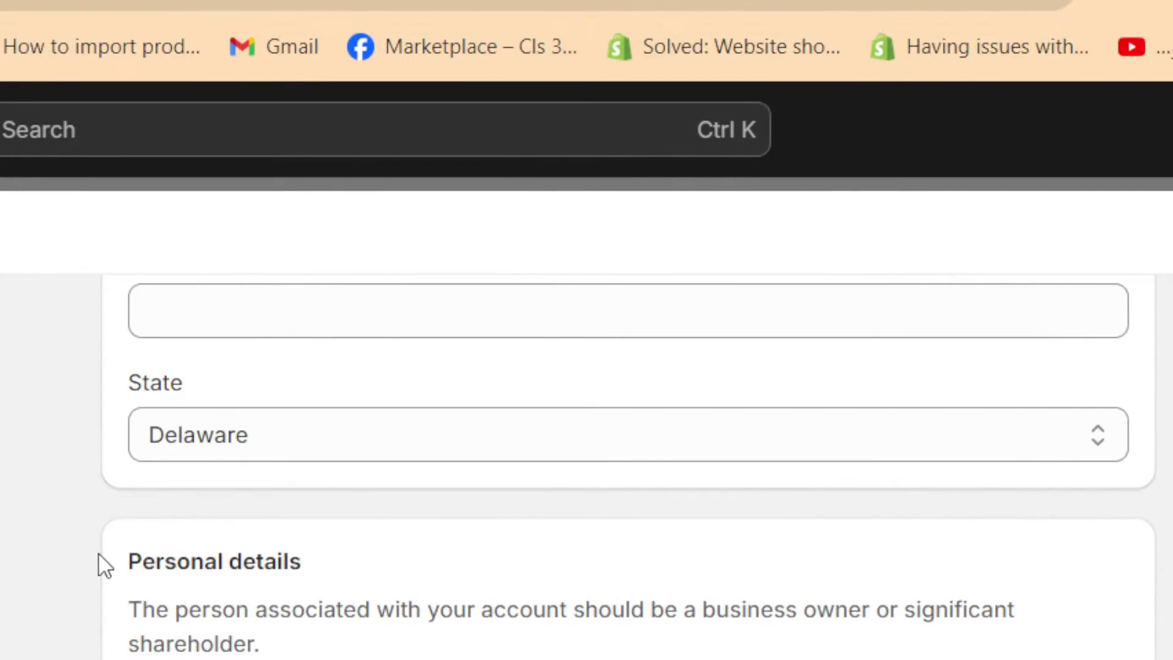
drag(467, 305, 599, 351)
click(583, 396)
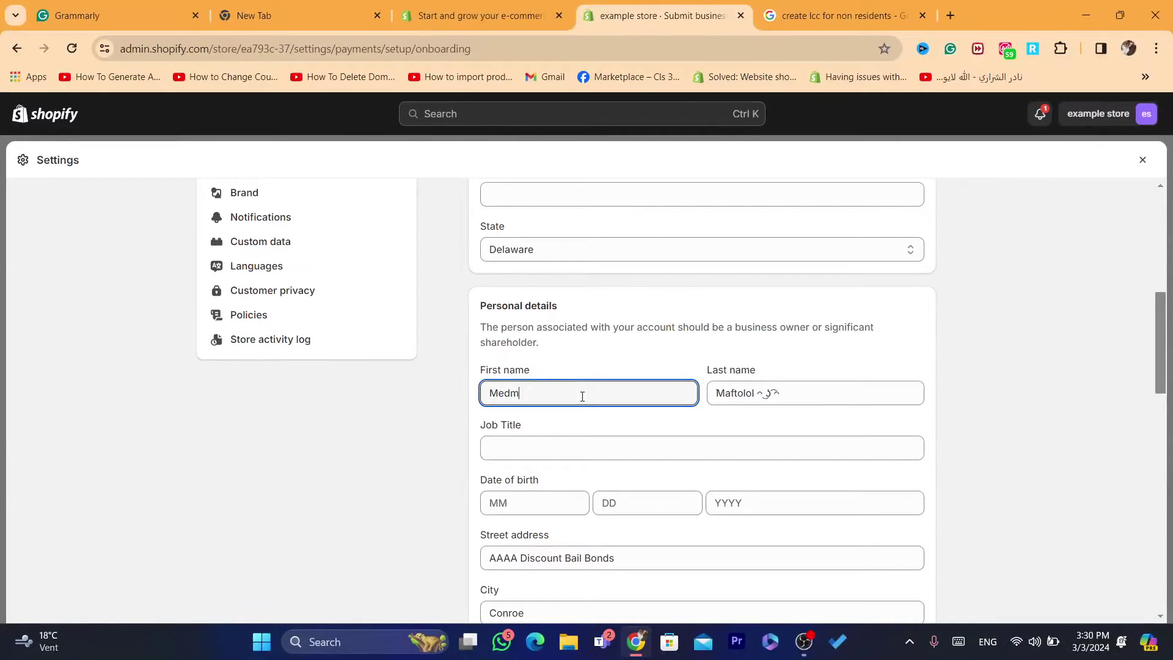
click(577, 446)
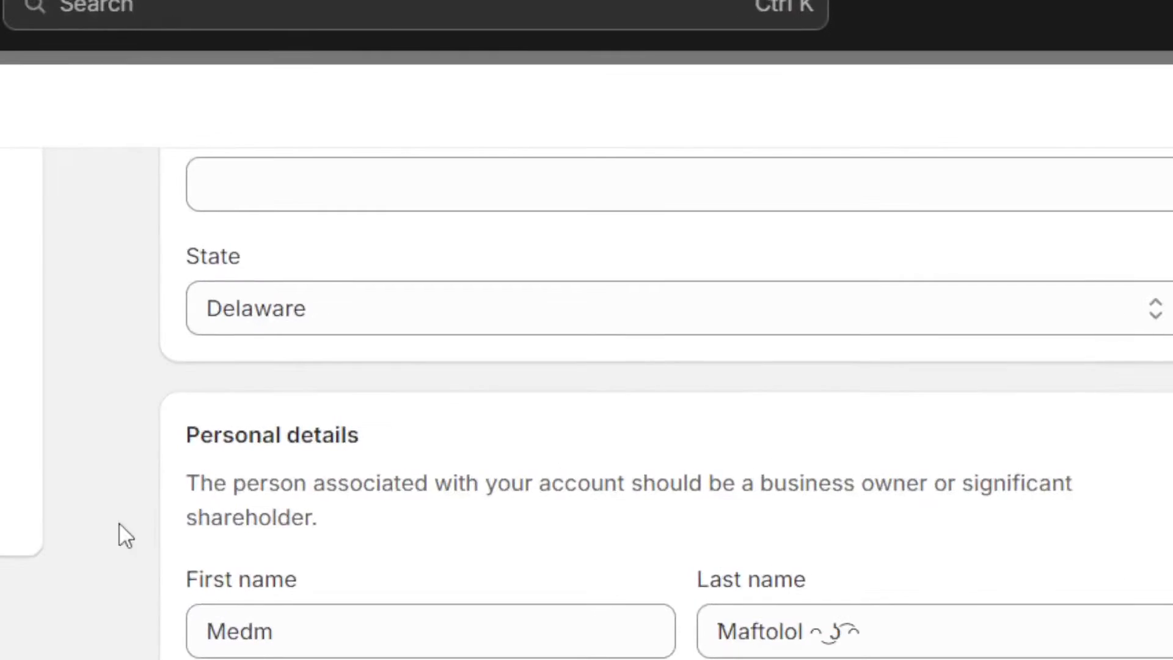
drag(191, 475, 414, 526)
click(413, 526)
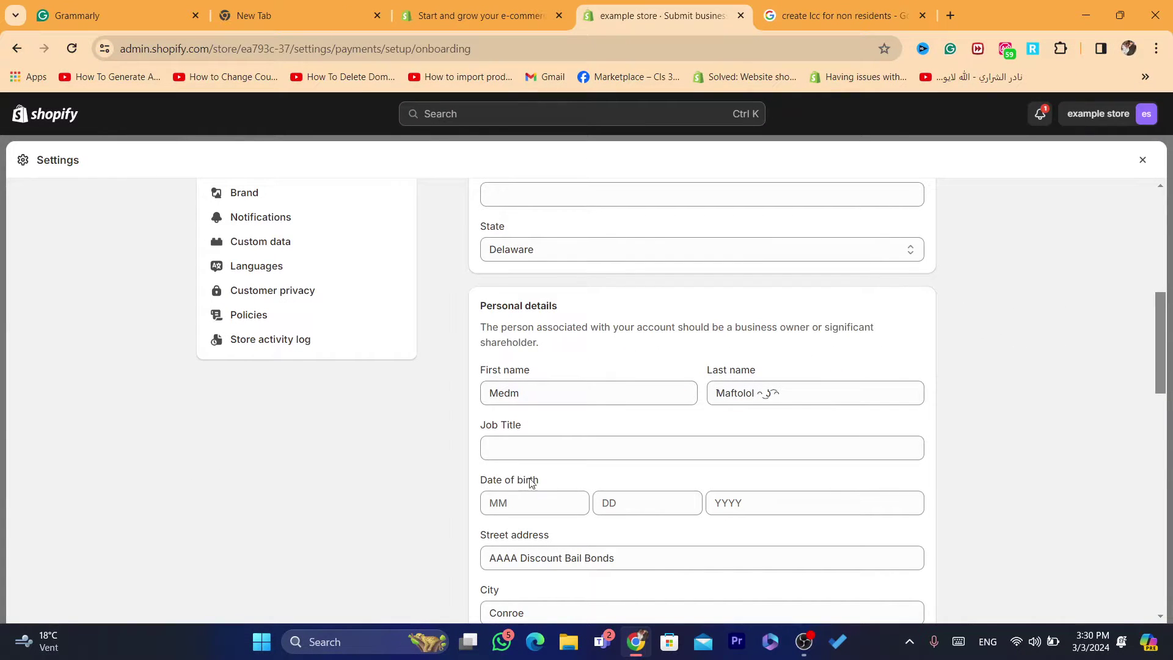
double_click(497, 396)
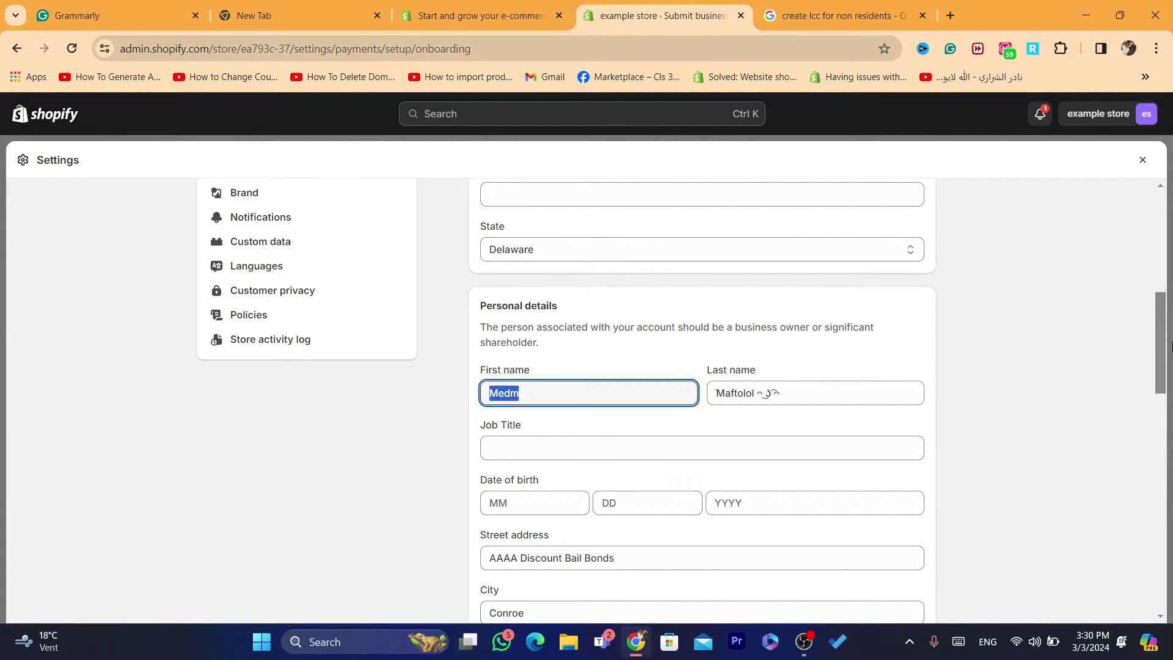
scroll(1160, 346, down, 3)
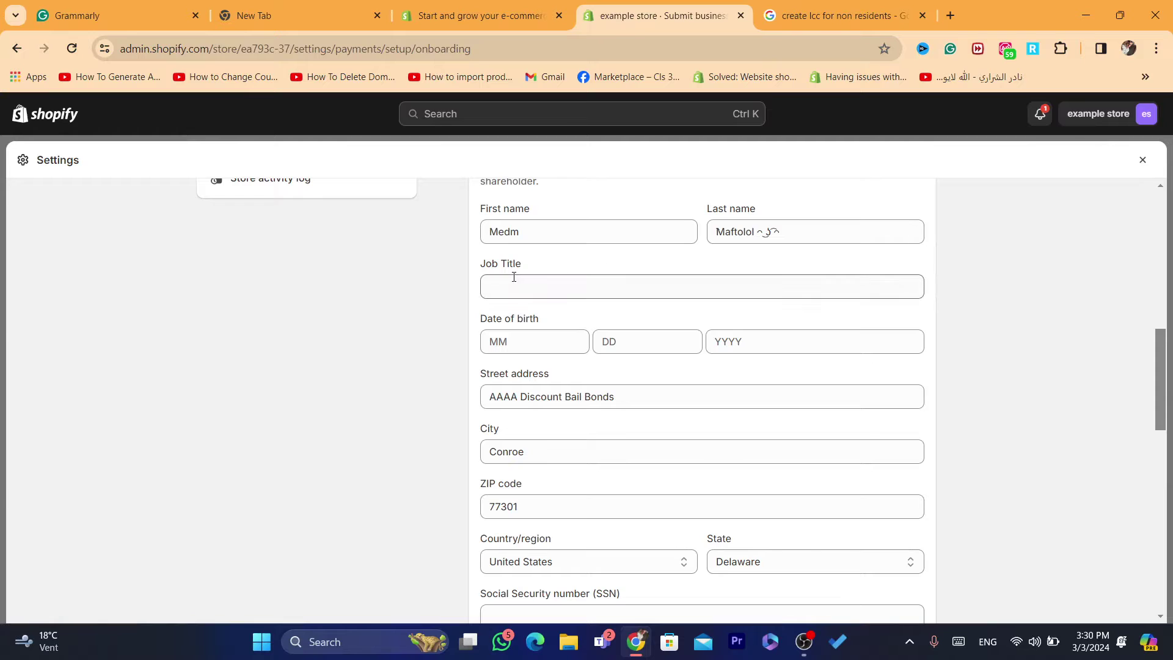
click(513, 277)
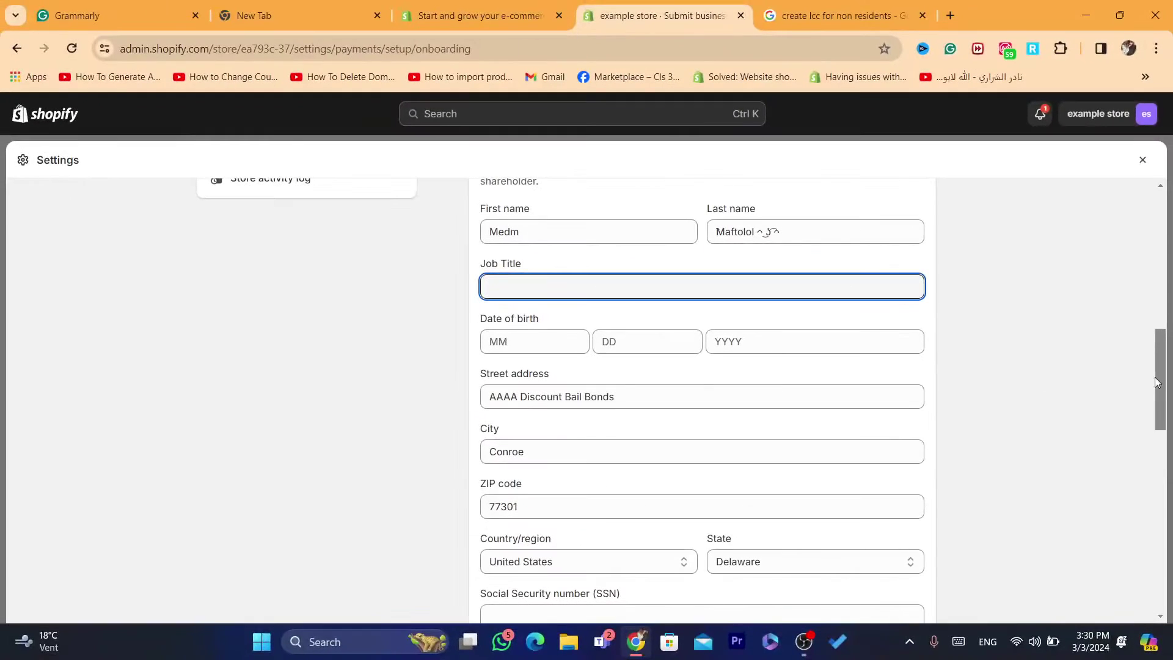
drag(1155, 383, 677, 341)
click(409, 414)
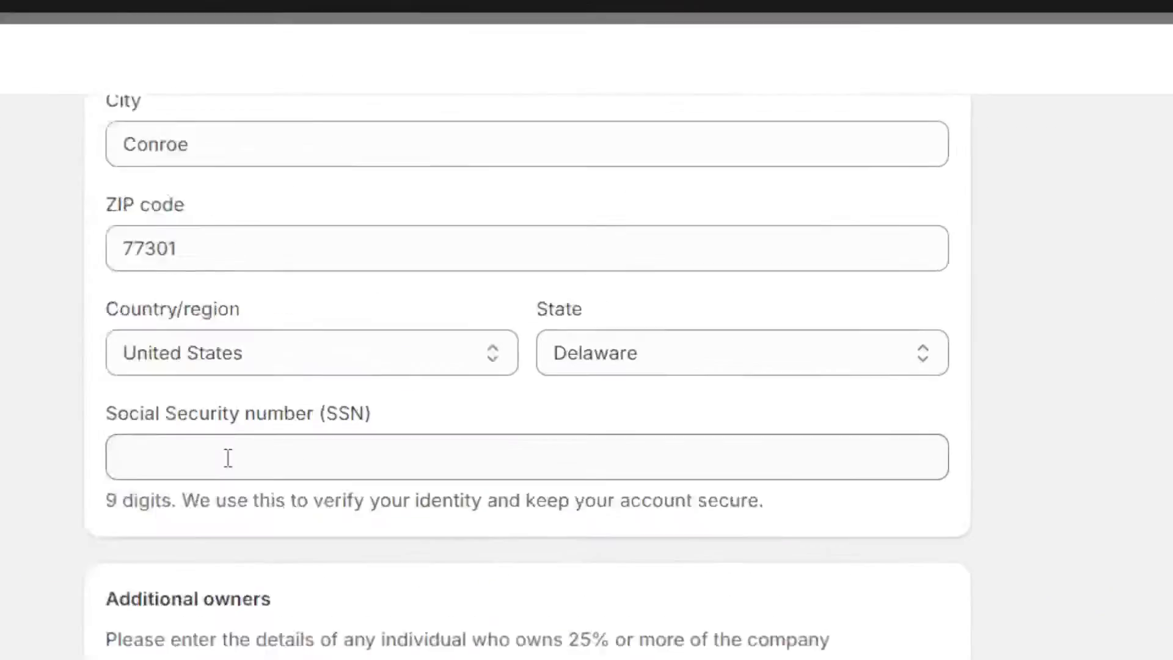
click(545, 370)
drag(101, 446, 430, 453)
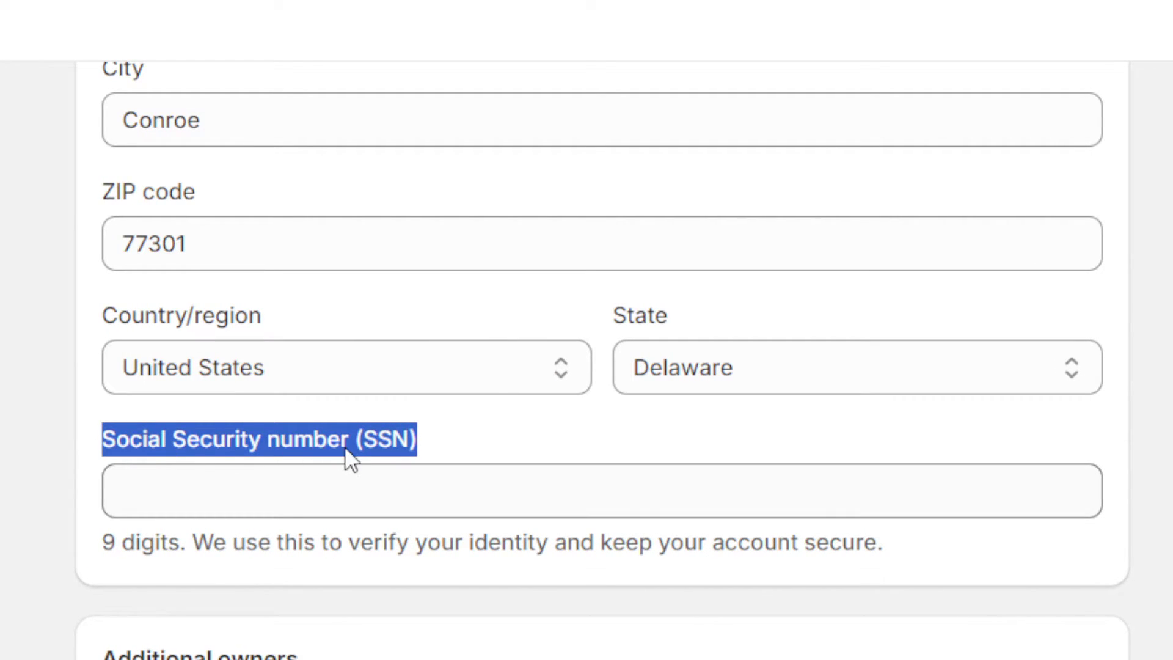
click(351, 492)
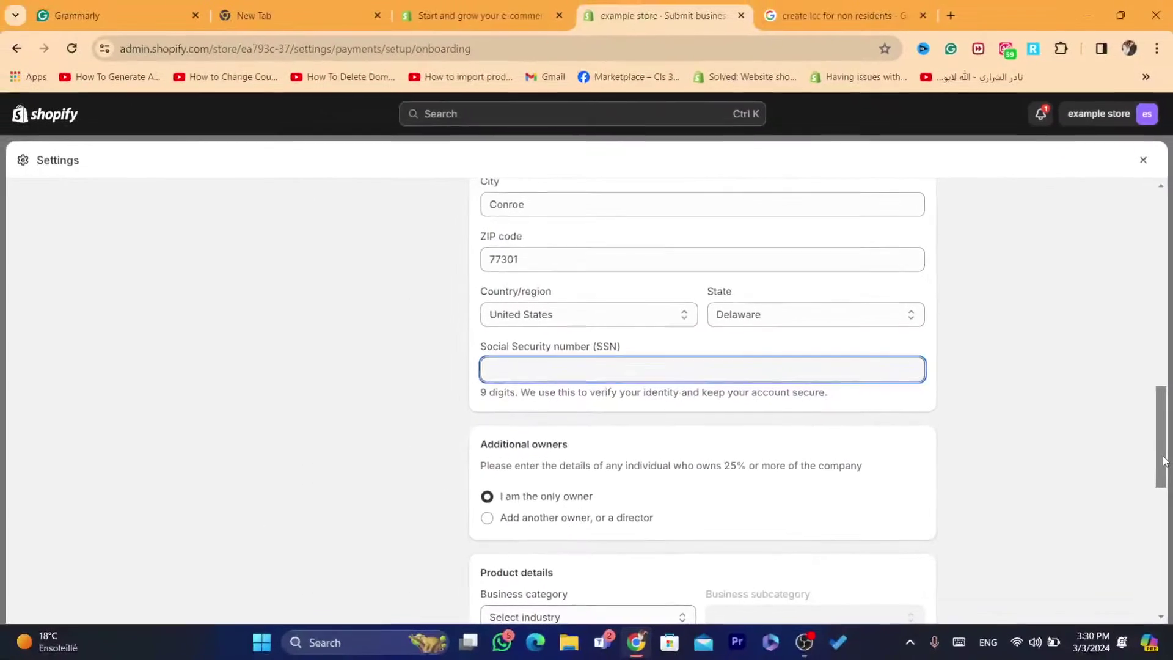
click(1162, 461)
drag(1162, 461, 1152, 275)
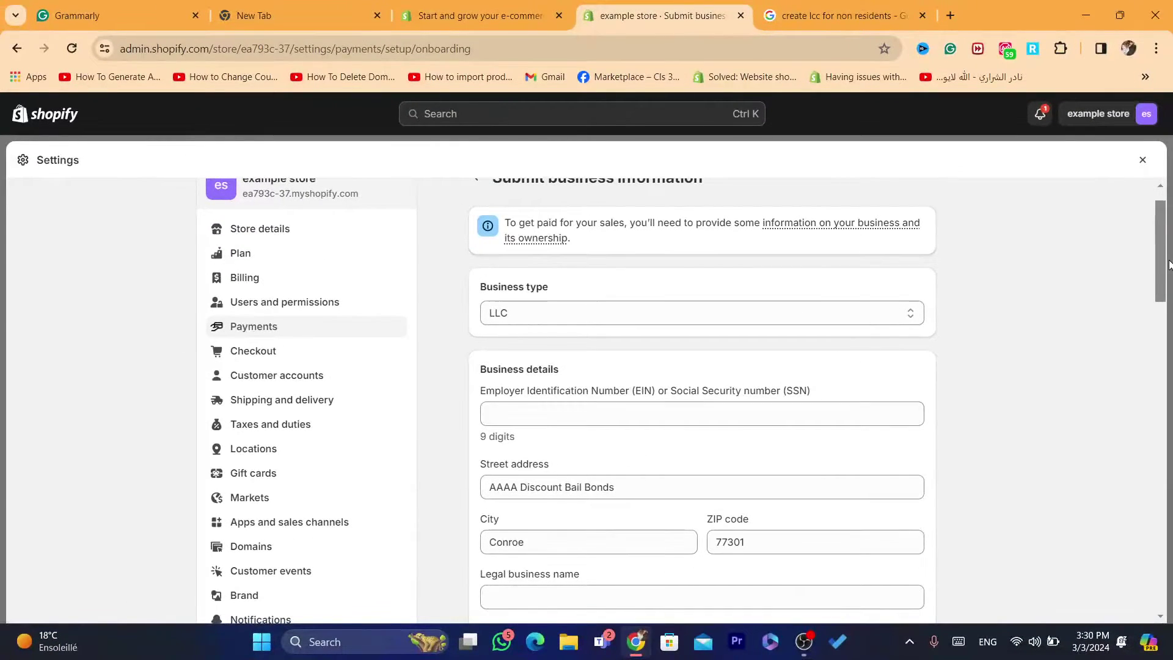
scroll(1161, 283, down, 1)
drag(1161, 282, 1139, 468)
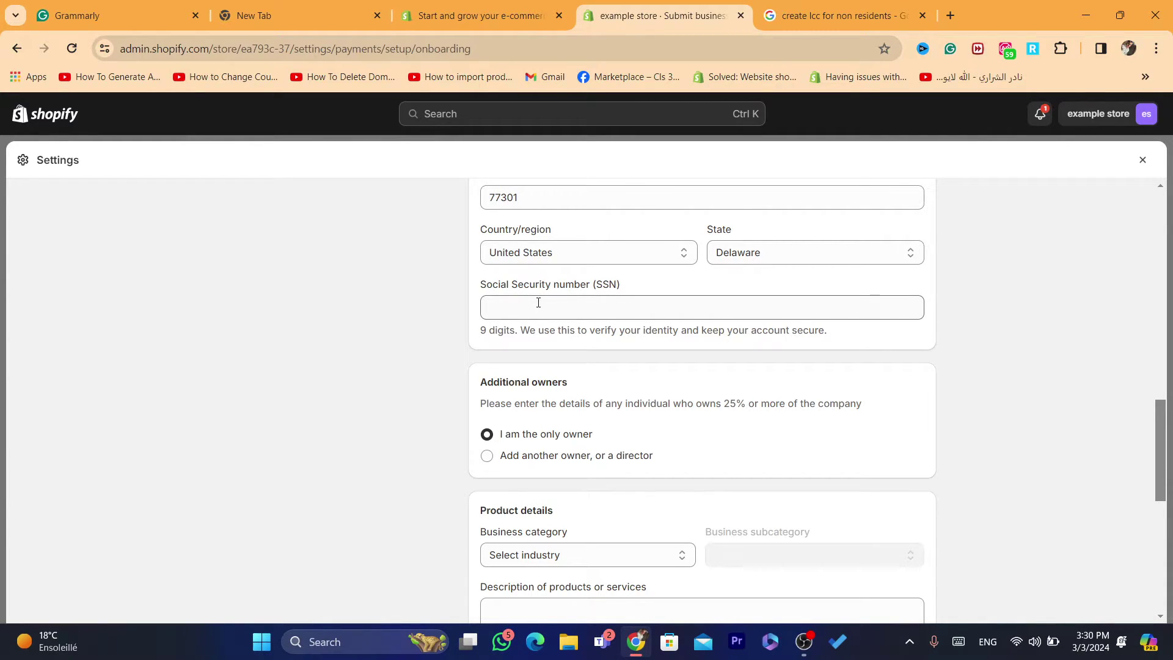
click(538, 303)
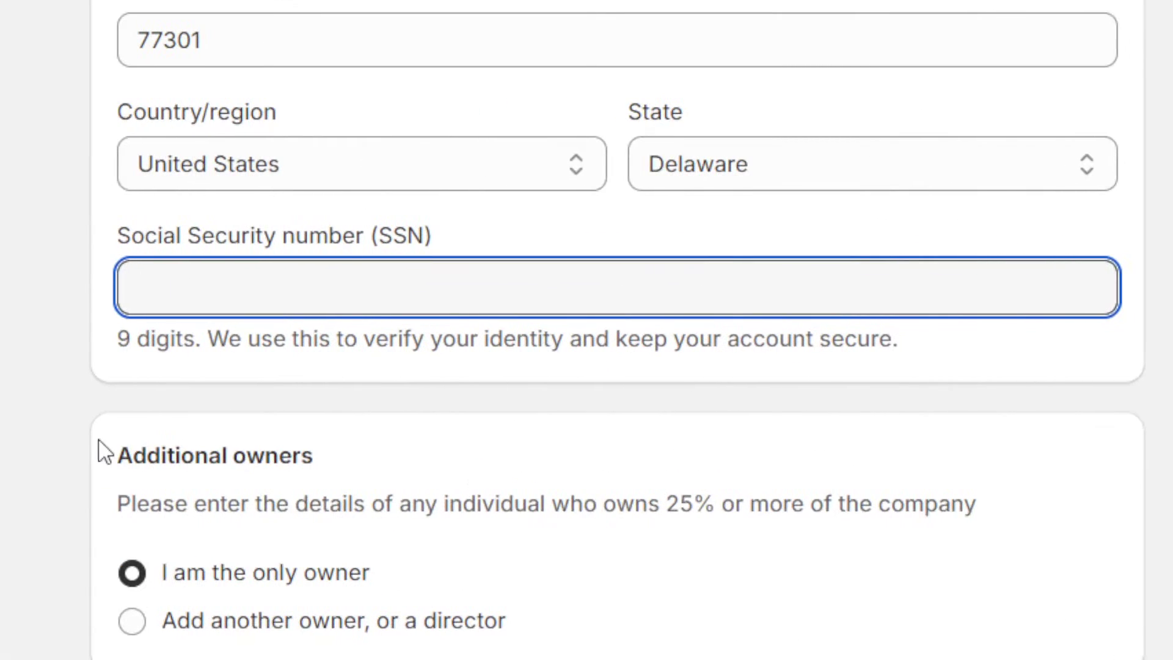
drag(472, 376, 582, 379)
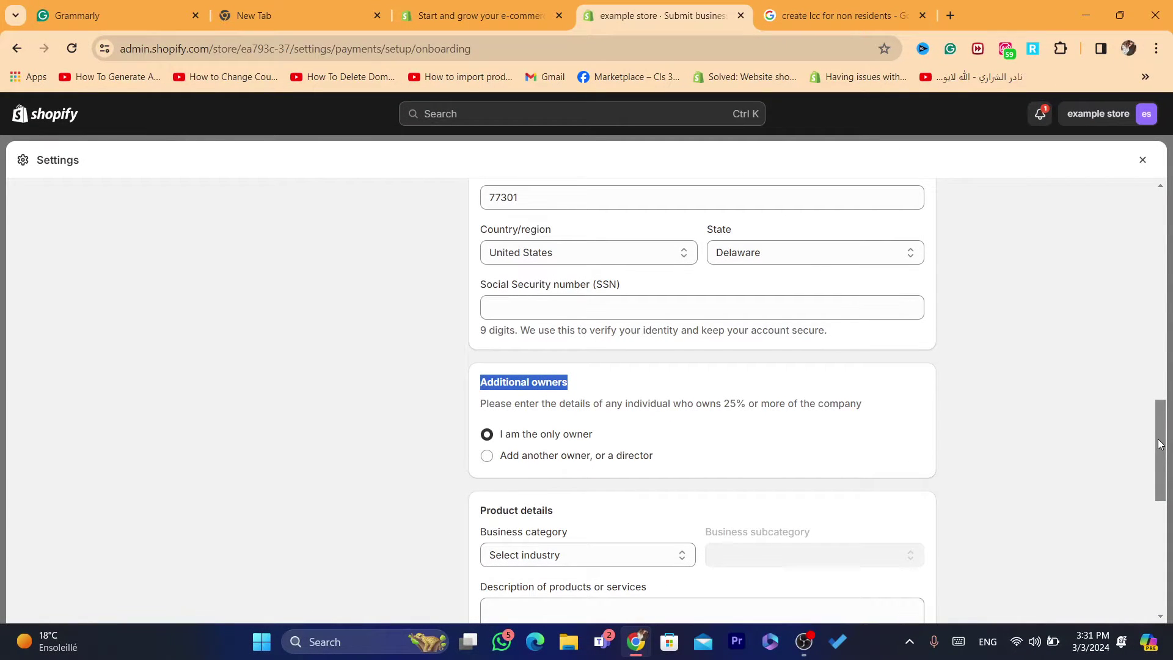
drag(1160, 445, 1160, 489)
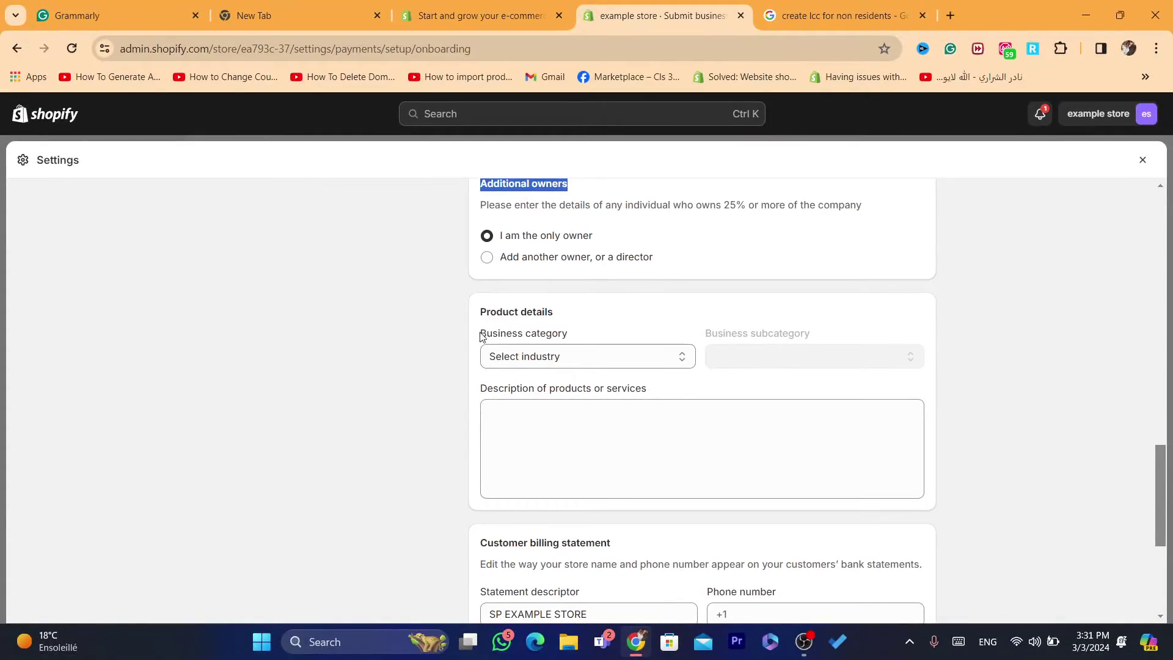
drag(115, 277, 322, 292)
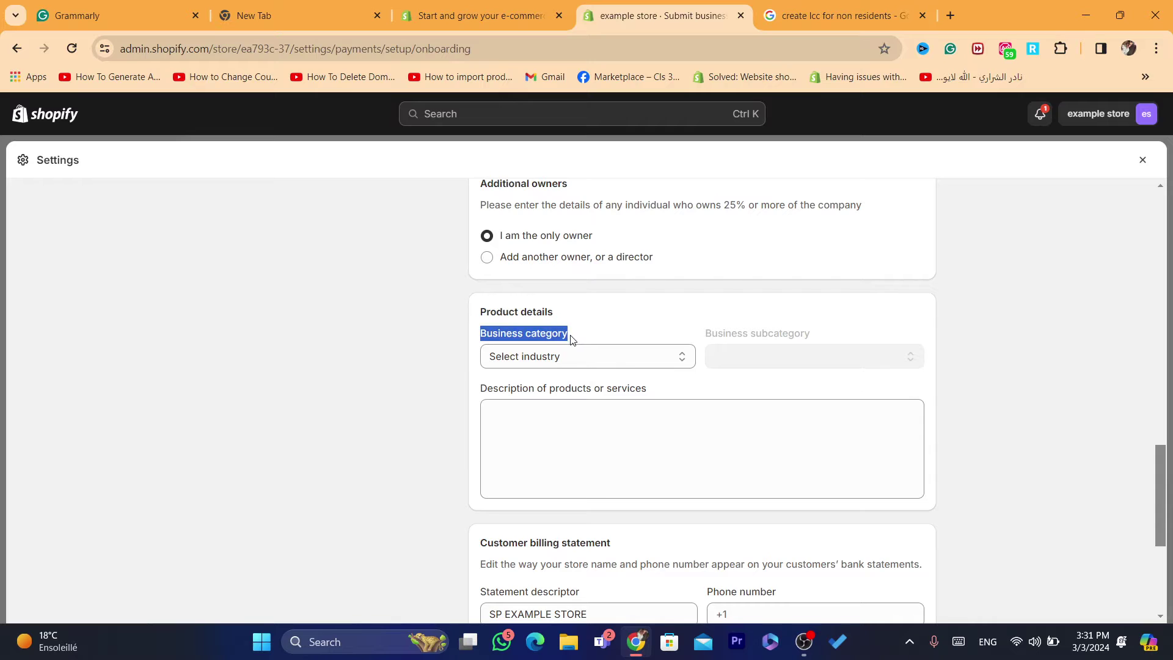
Pick Clothing and accessories as business category and Sports and riding apparel as subcategory
click(574, 355)
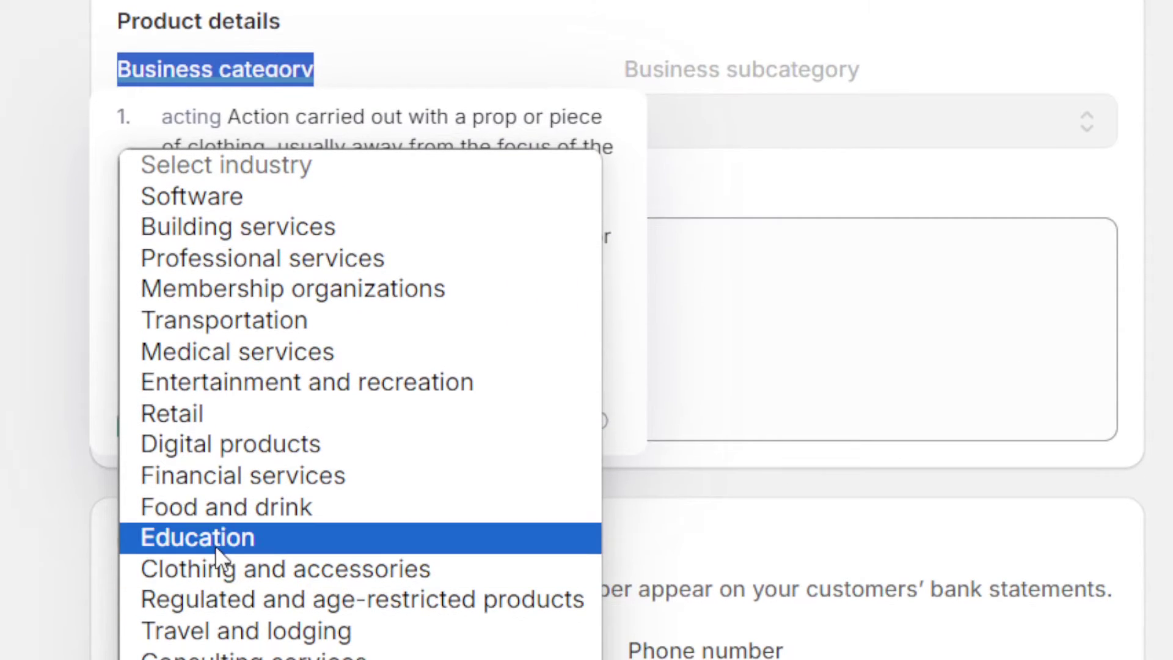
click(207, 570)
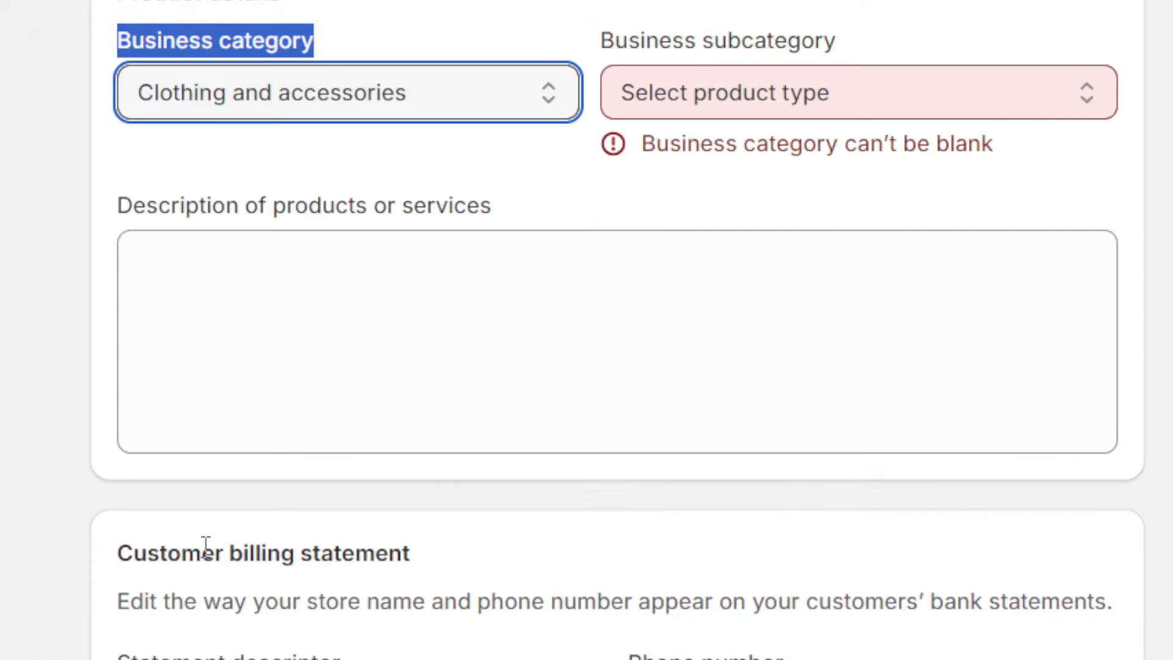
click(816, 116)
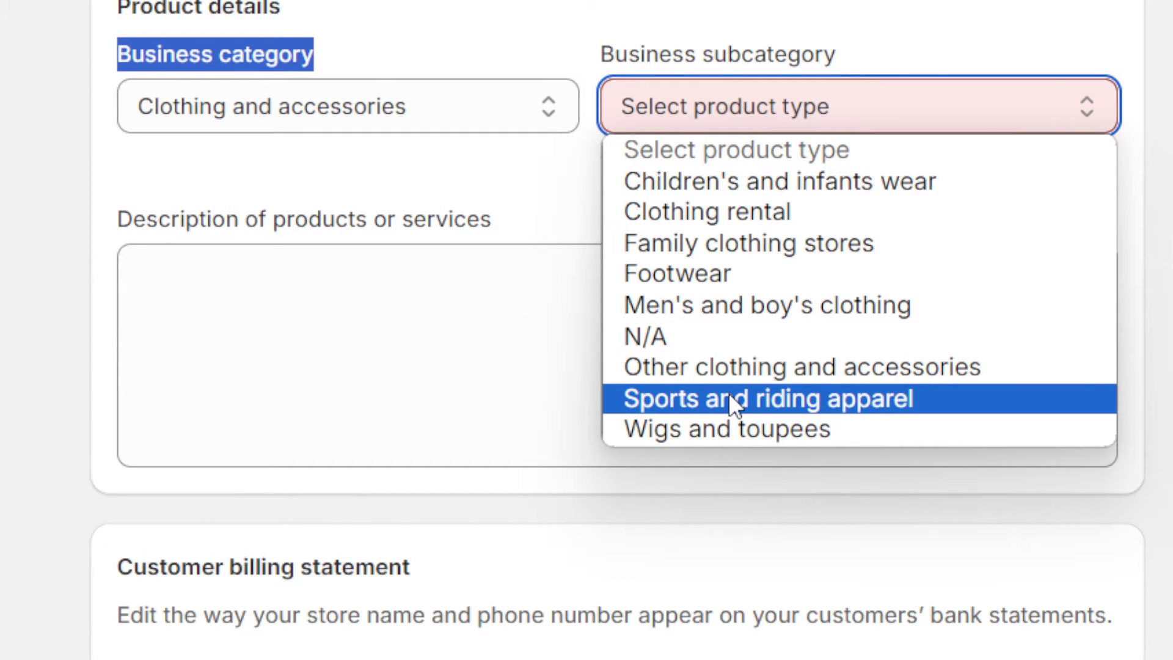
click(732, 397)
click(374, 276)
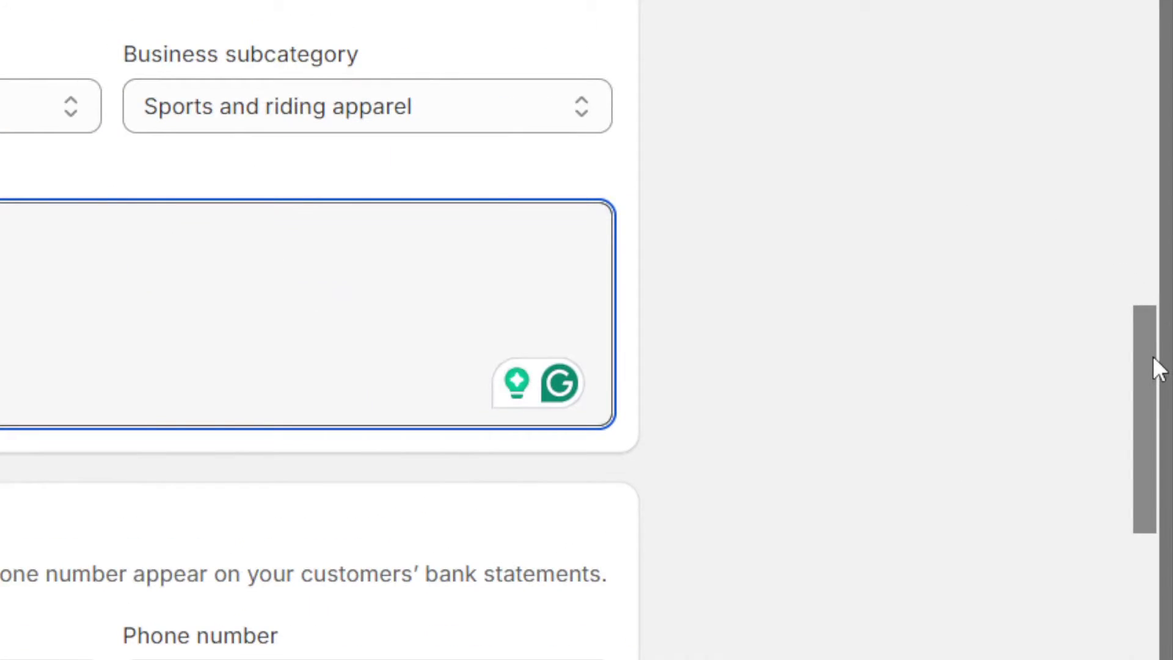
drag(1151, 361, 1152, 409)
click(99, 99)
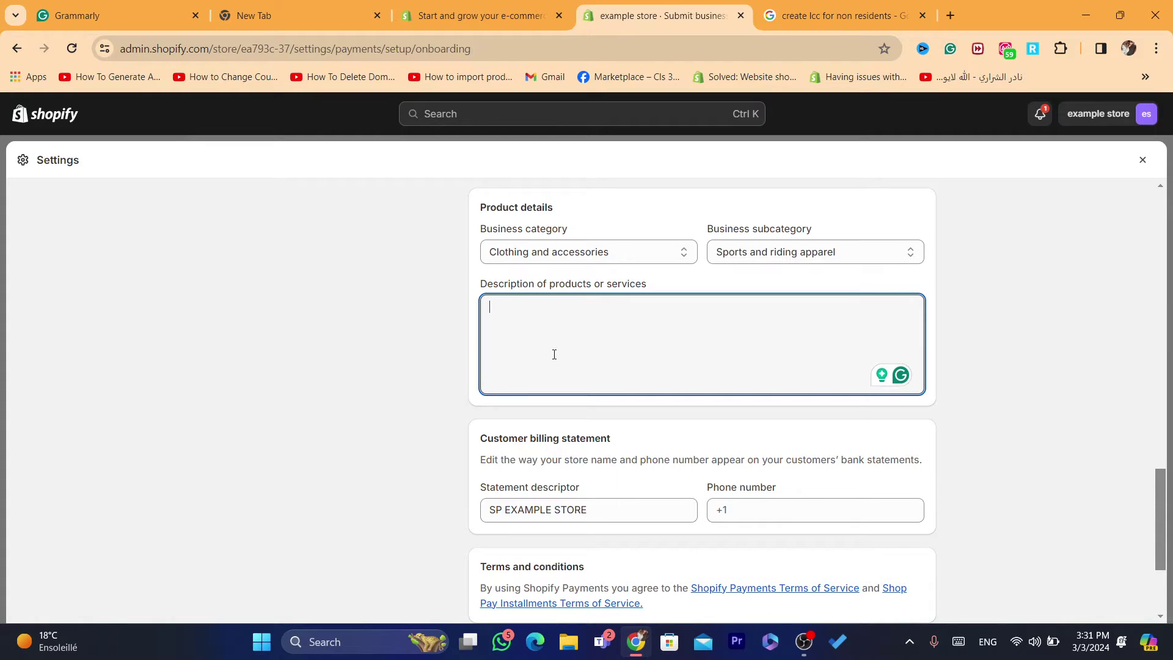
click(787, 505)
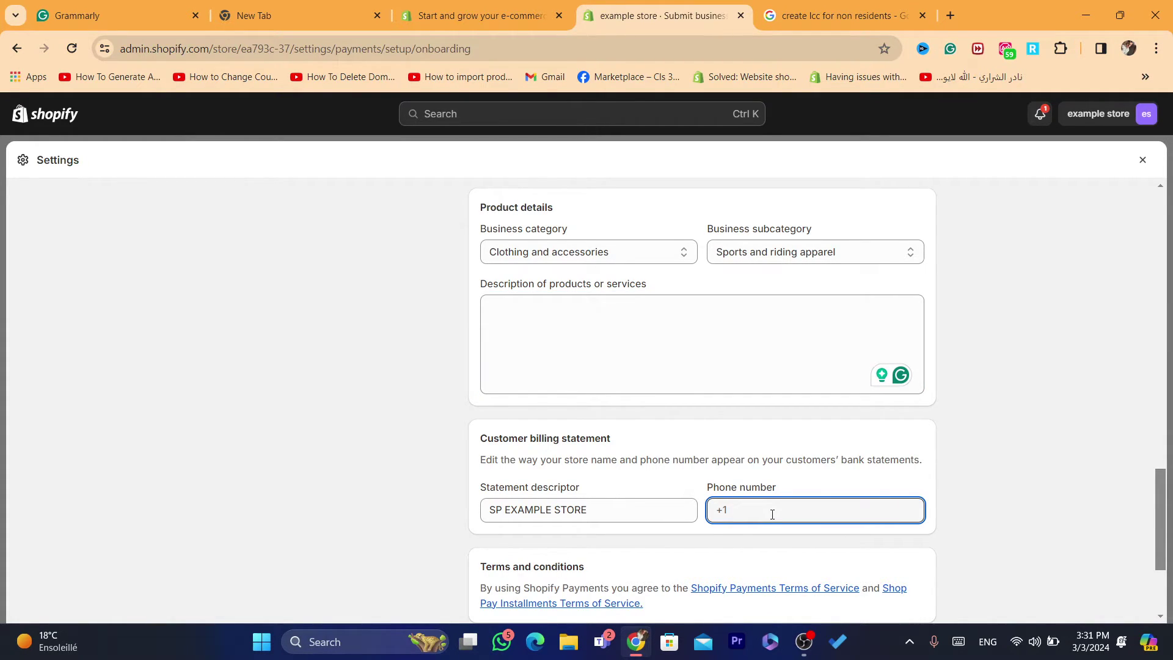
drag(1160, 511, 1160, 532)
click(819, 6)
click(641, 6)
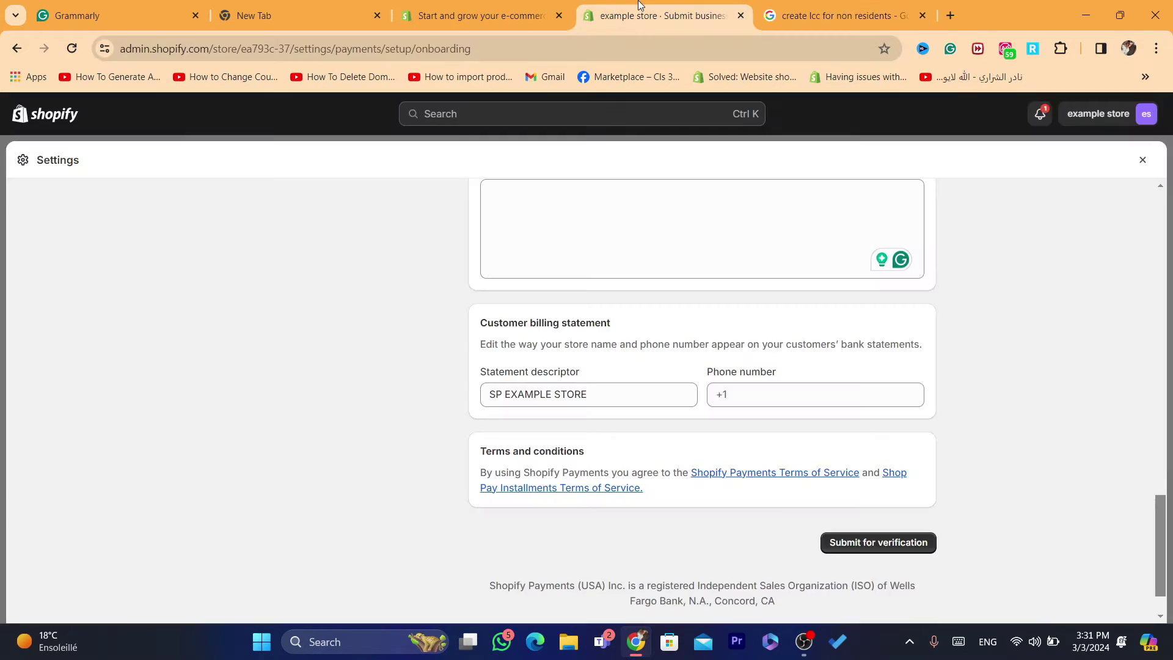
click(757, 387)
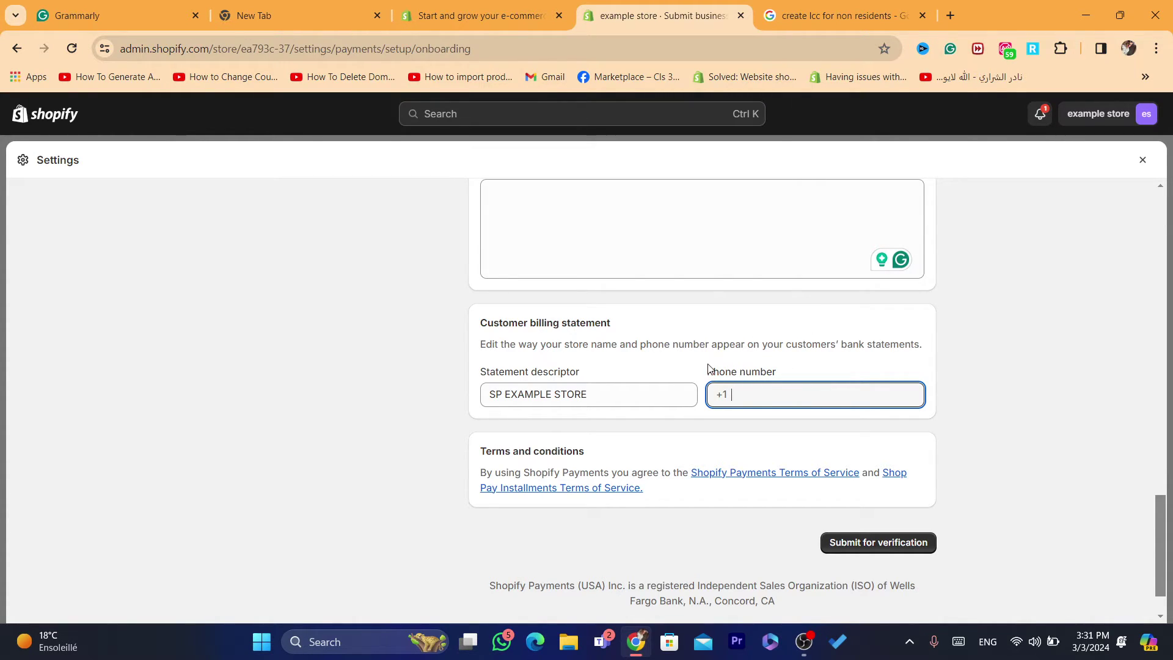
drag(709, 368, 794, 382)
click(786, 391)
drag(1159, 581, 1129, 225)
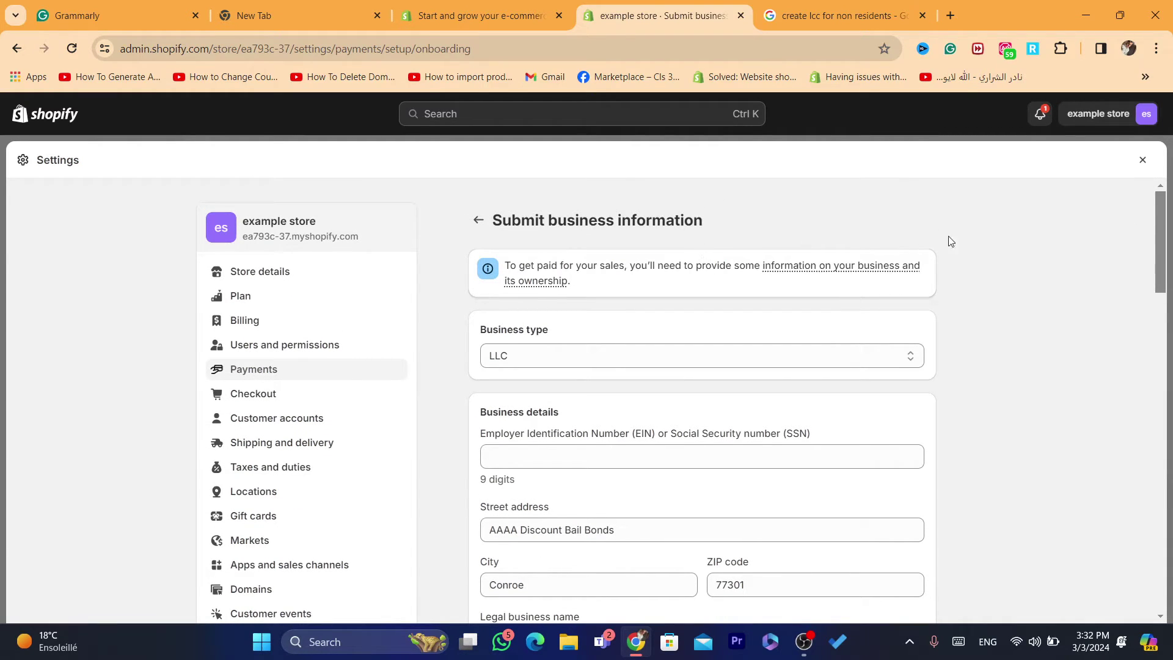
Change the business type from LLC to Individual/sole proprietor
scroll(1167, 266, down, 1)
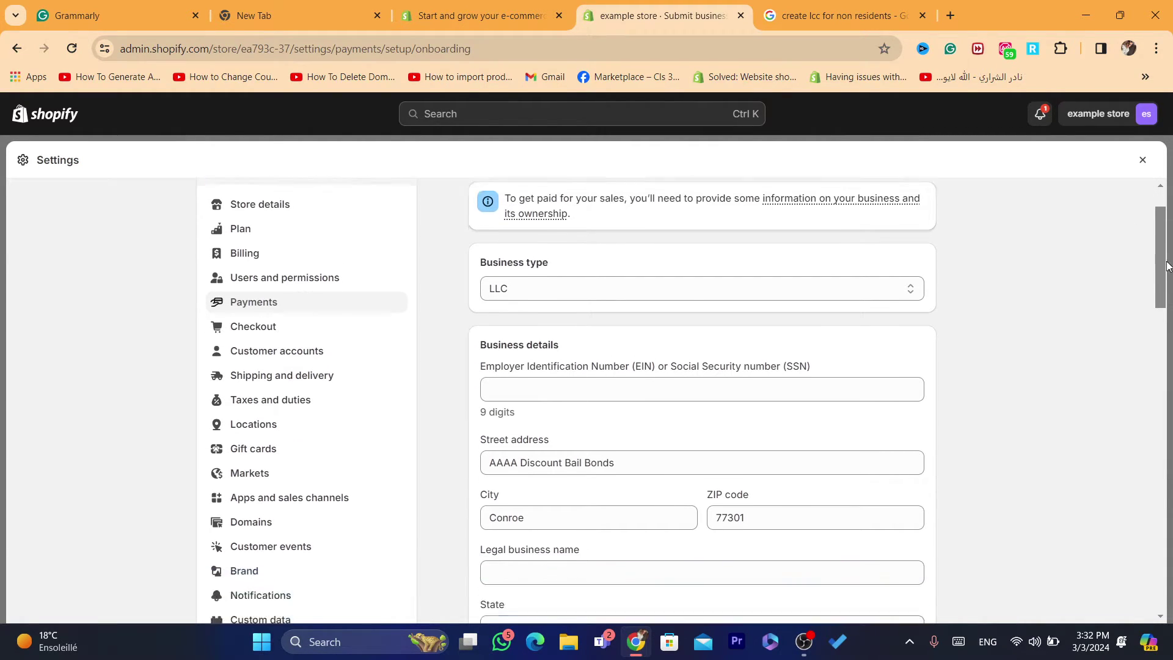
scroll(562, 236, down, 1)
click(499, 234)
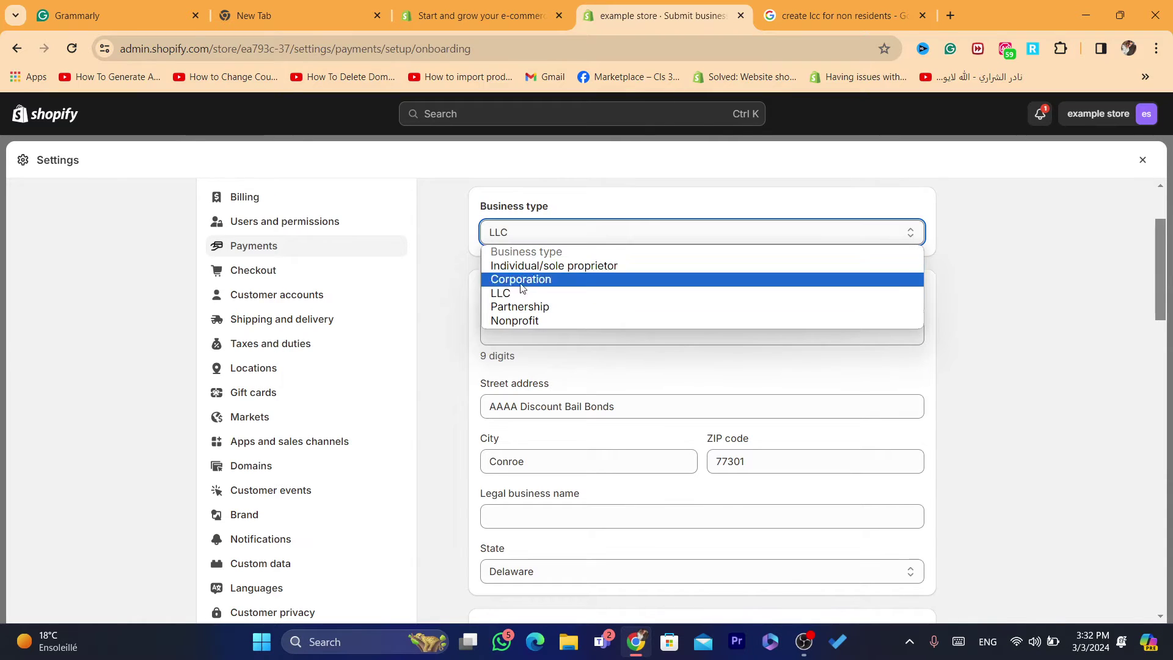
click(499, 294)
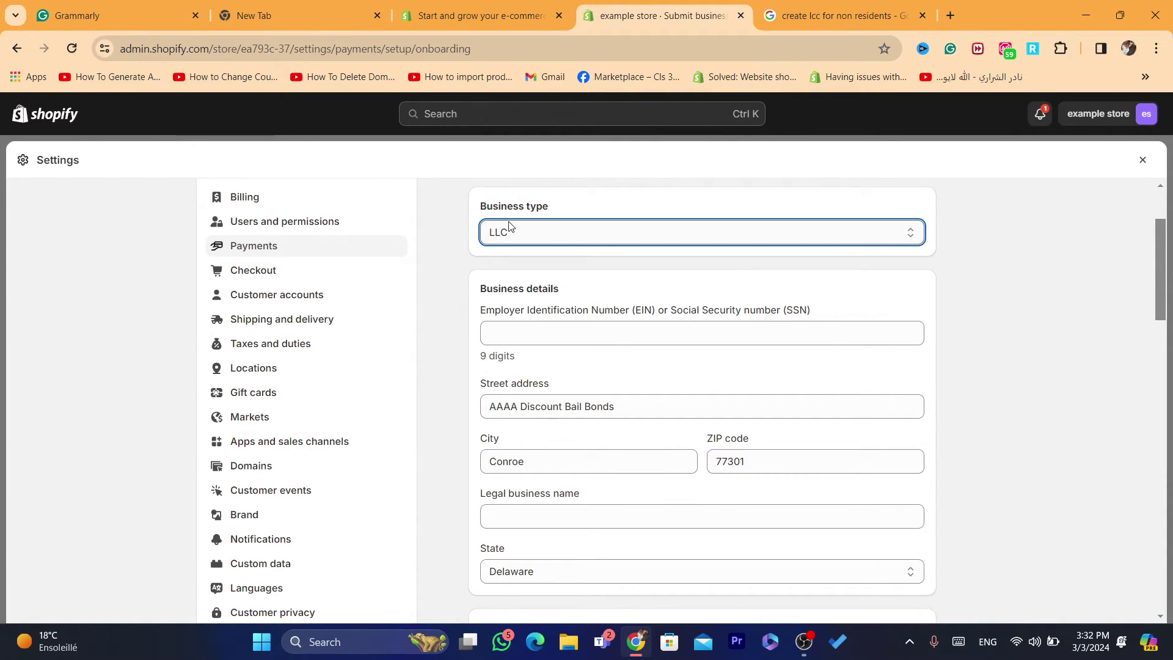
click(510, 232)
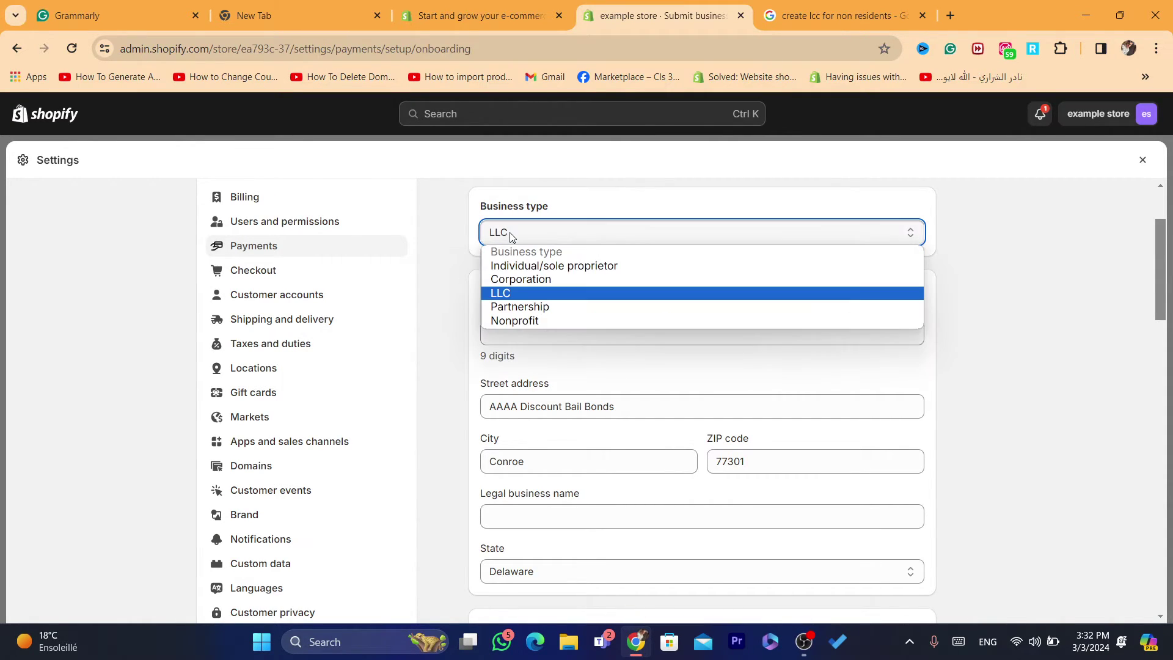
click(526, 269)
Review the SSN field label for Individual/sole proprietor, then bring up the business types again
click(569, 326)
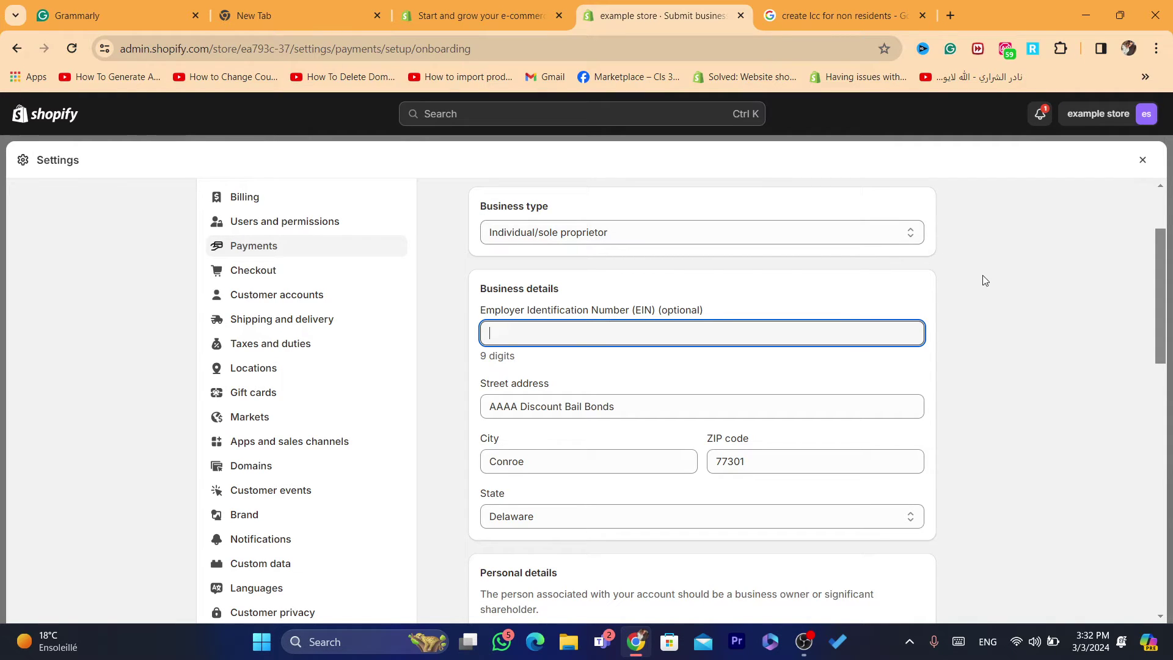
drag(1160, 278, 1154, 408)
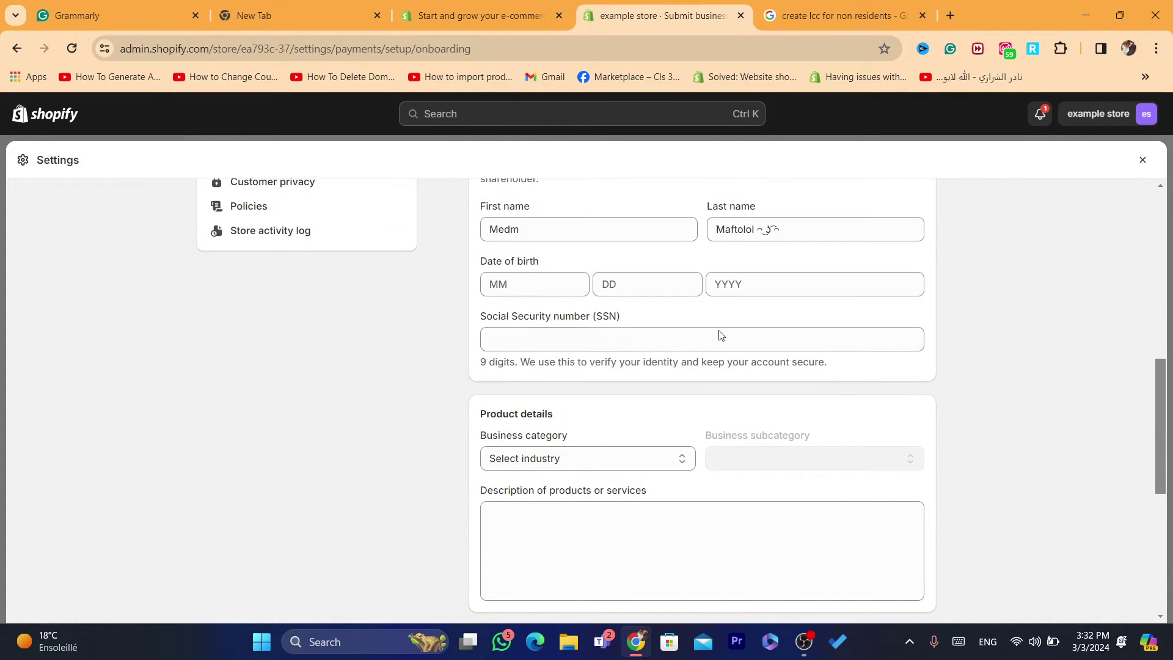
triple_click(541, 316)
click(1130, 423)
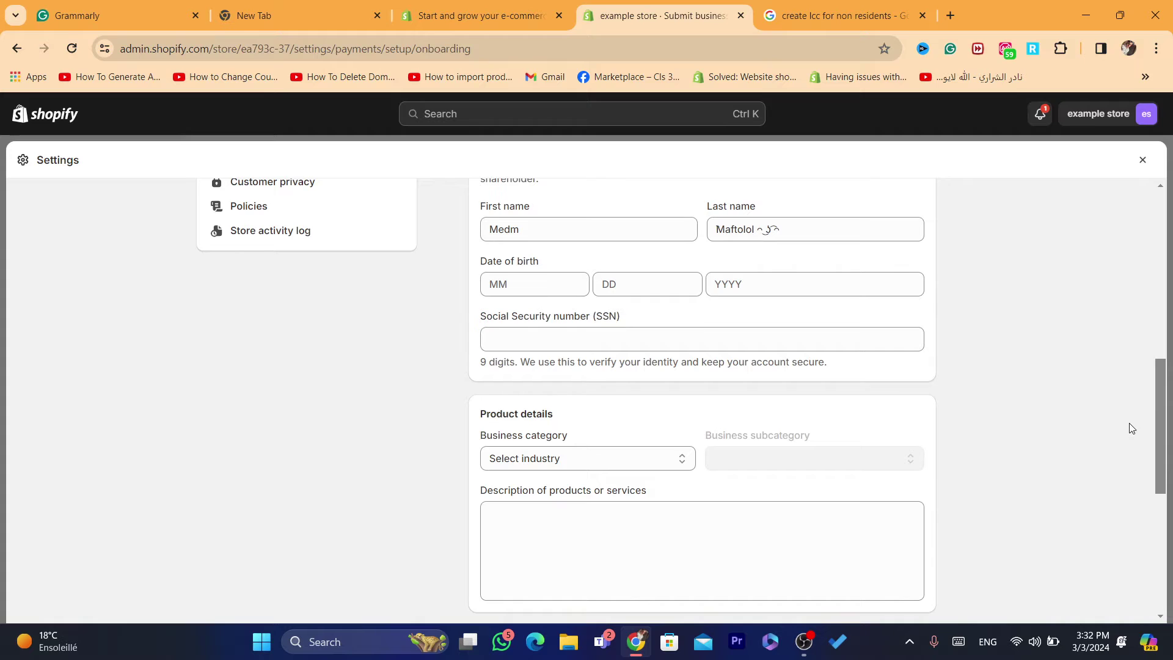
drag(1161, 441, 1158, 365)
scroll(1156, 365, down, 2)
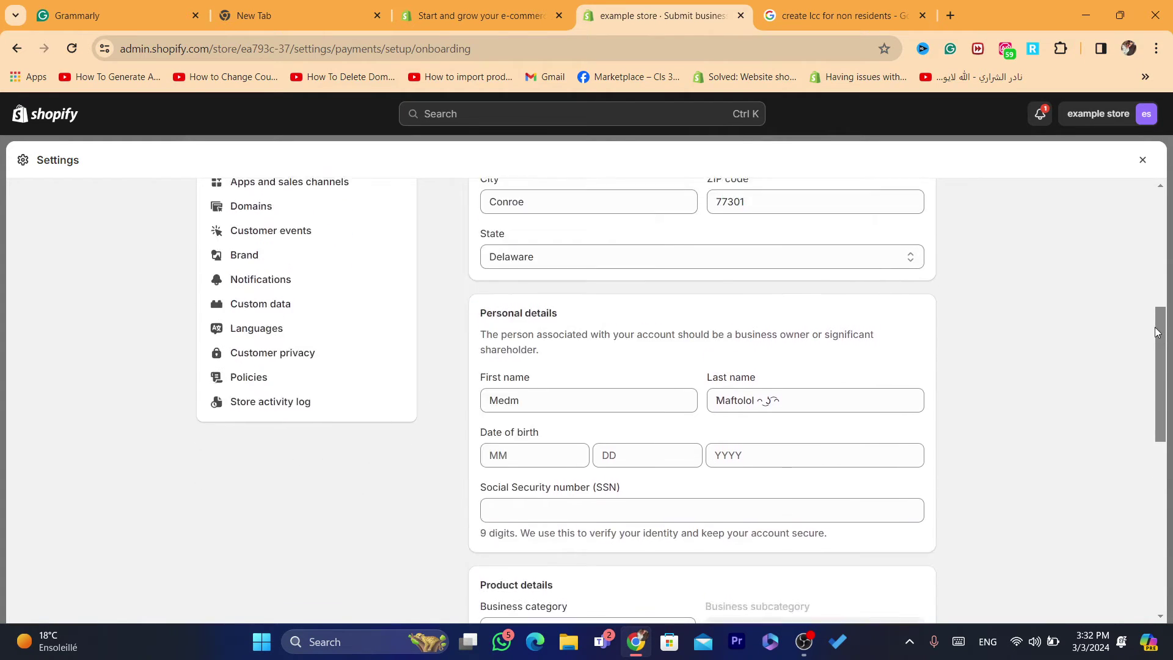
scroll(660, 247, up, 6)
click(549, 365)
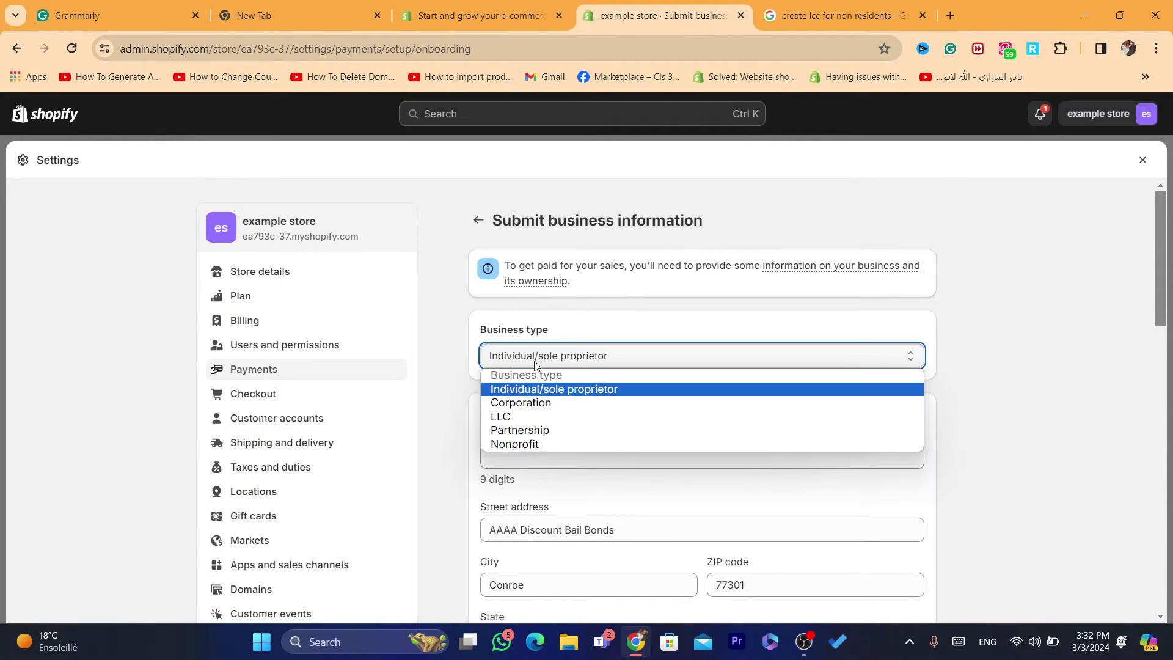
Set the business type back to LLC and inspect the EIN/SSN field label
click(505, 422)
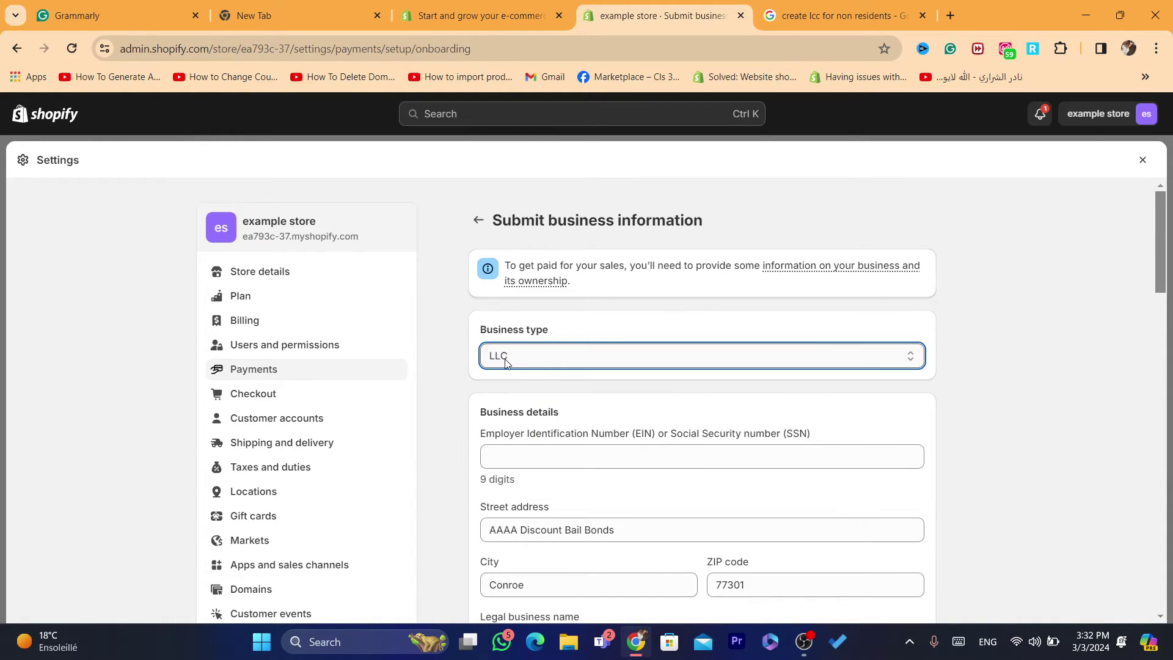
scroll(1161, 262, down, 2)
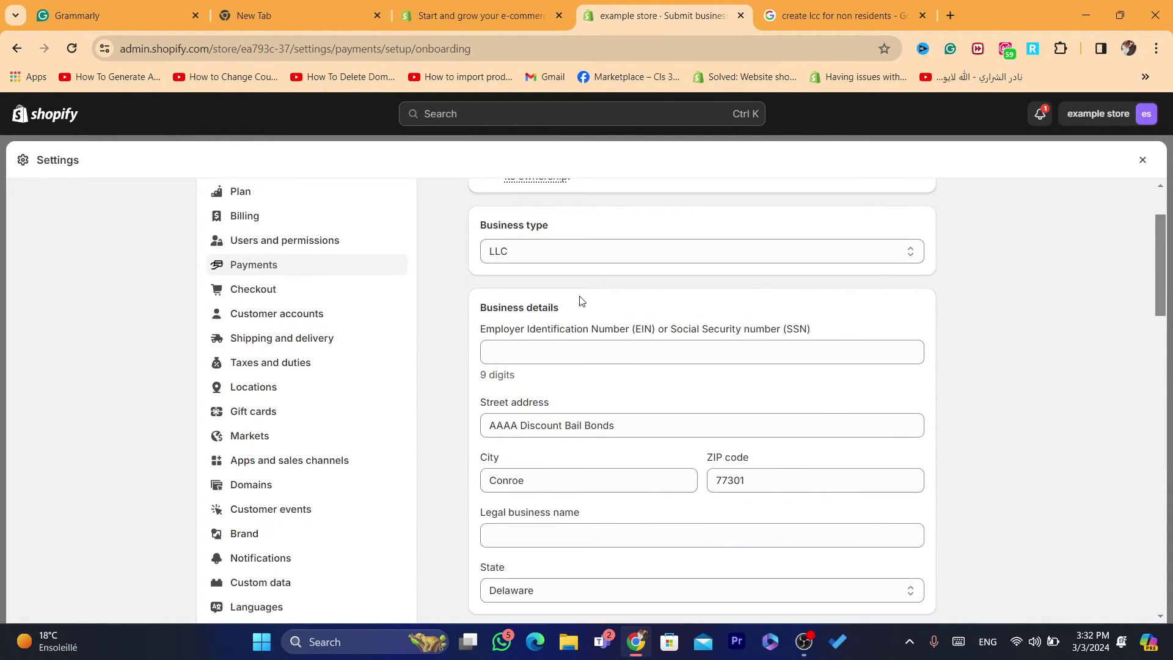
drag(469, 323, 811, 330)
click(671, 333)
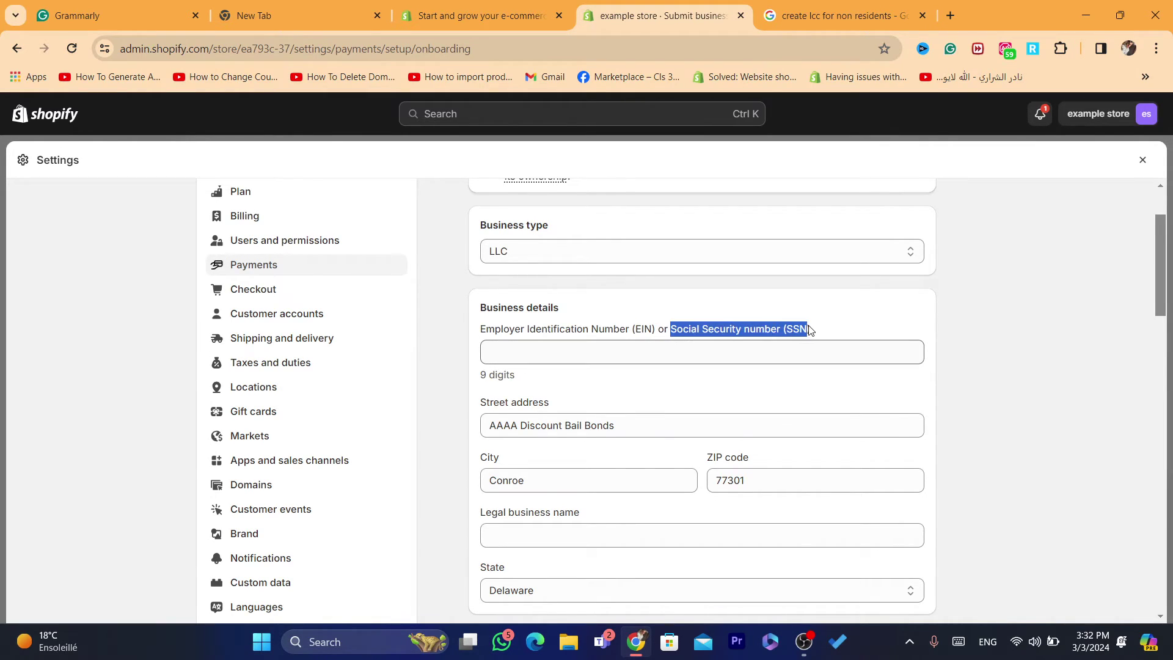
click(810, 330)
Reread the Identification Number (EIN) label, then go to the 'create llc for non residents' results
click(533, 373)
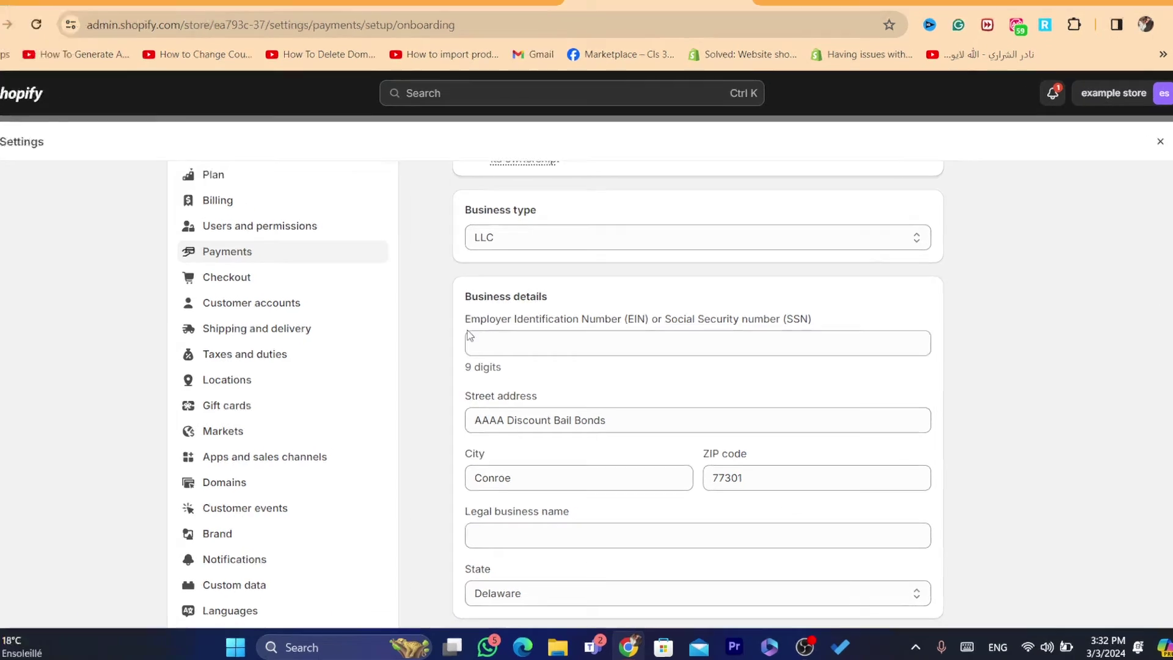
drag(811, 328, 619, 324)
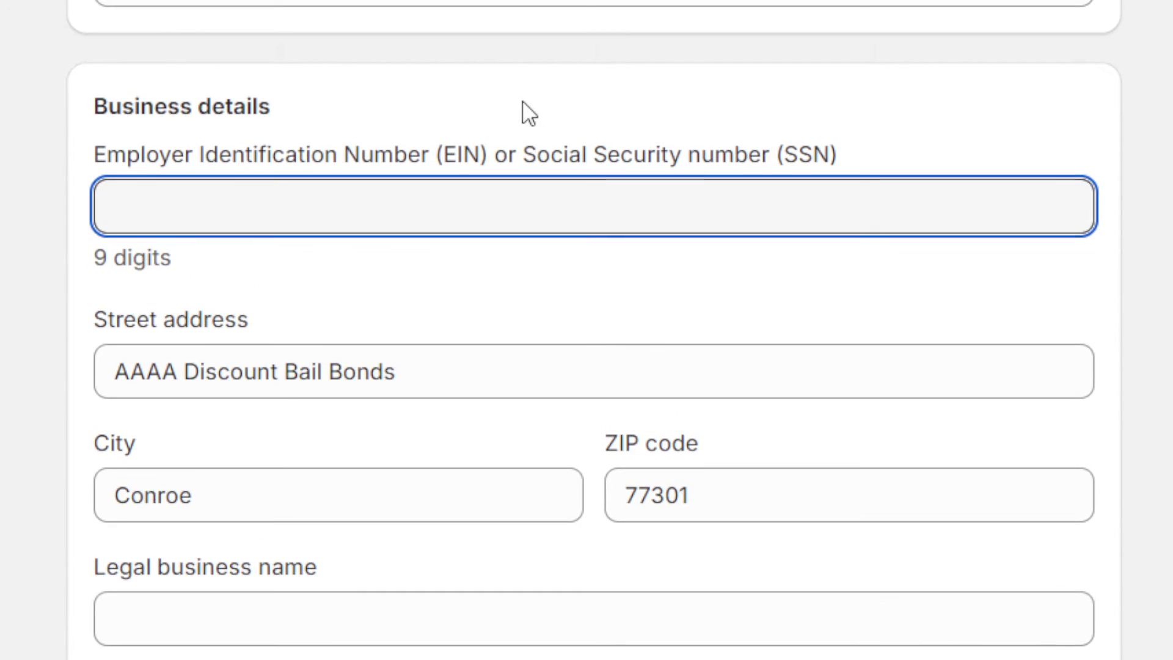
drag(489, 152, 199, 165)
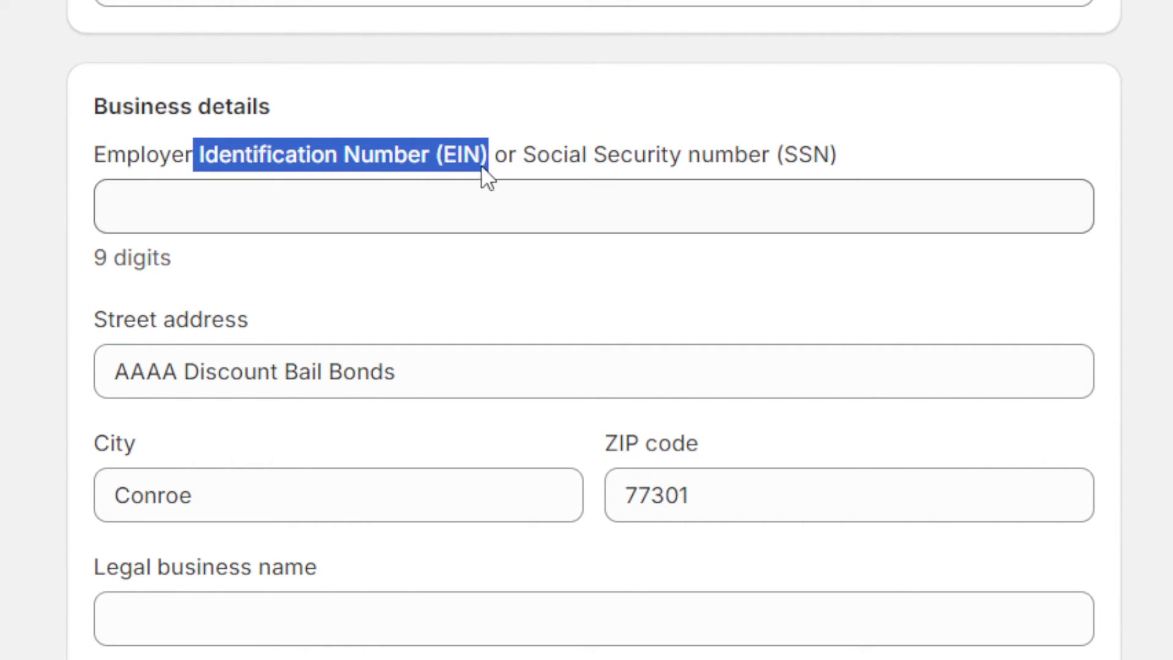
click(450, 196)
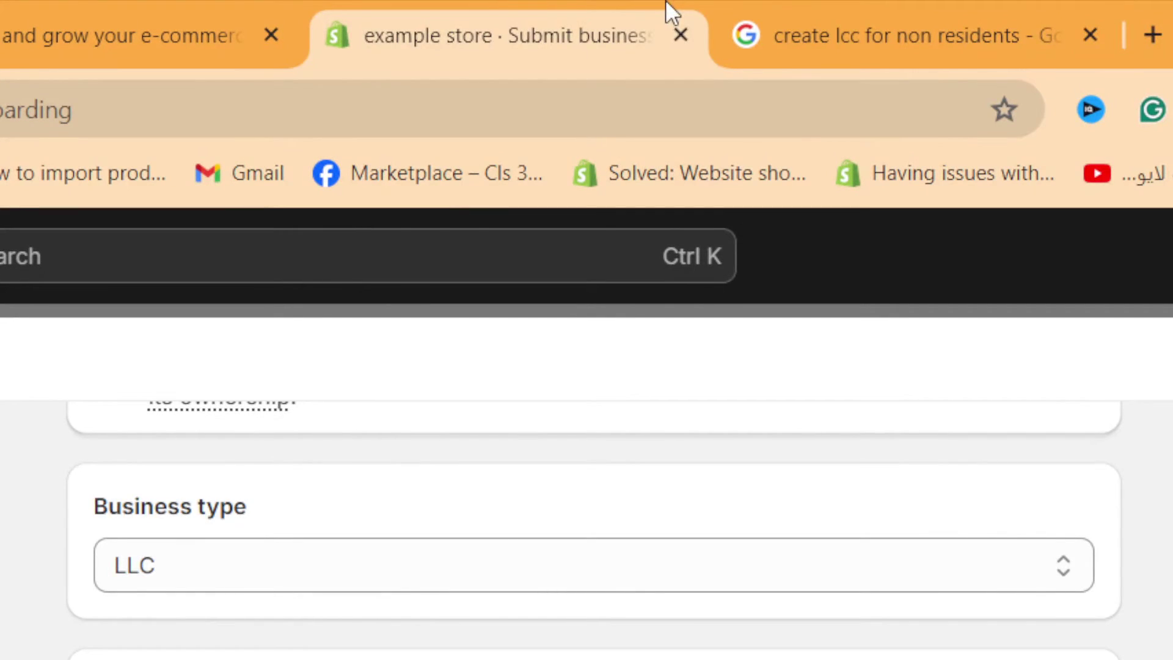
click(826, 8)
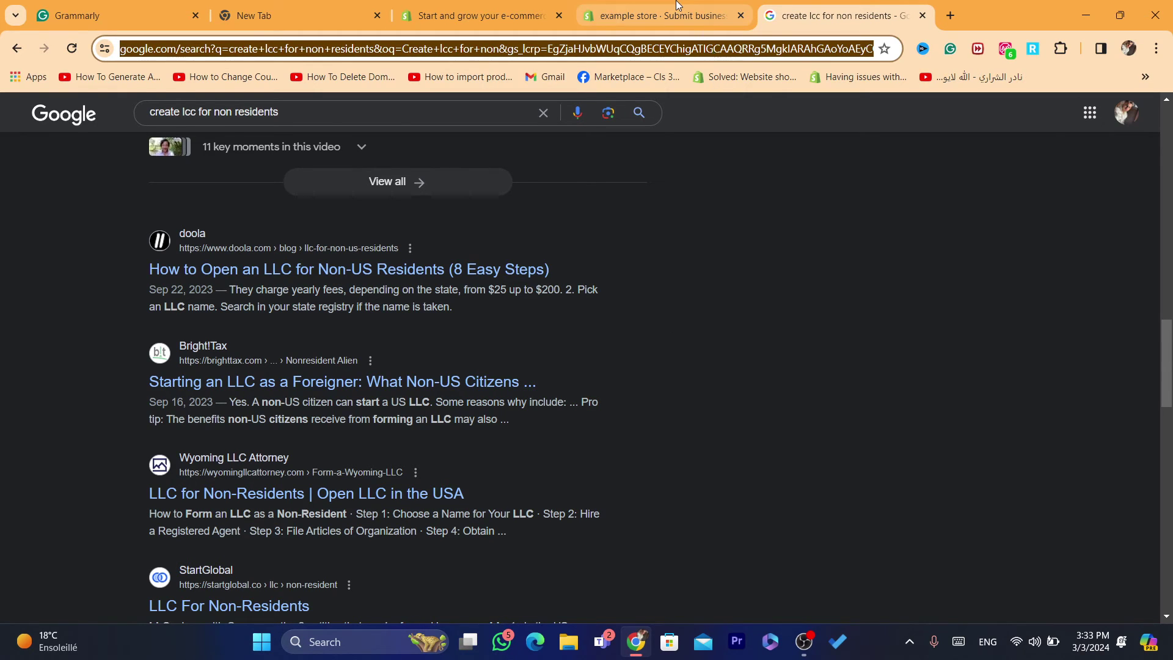
Move through the Shopify tabs back to the example store's Submit business information form
click(657, 15)
click(432, 6)
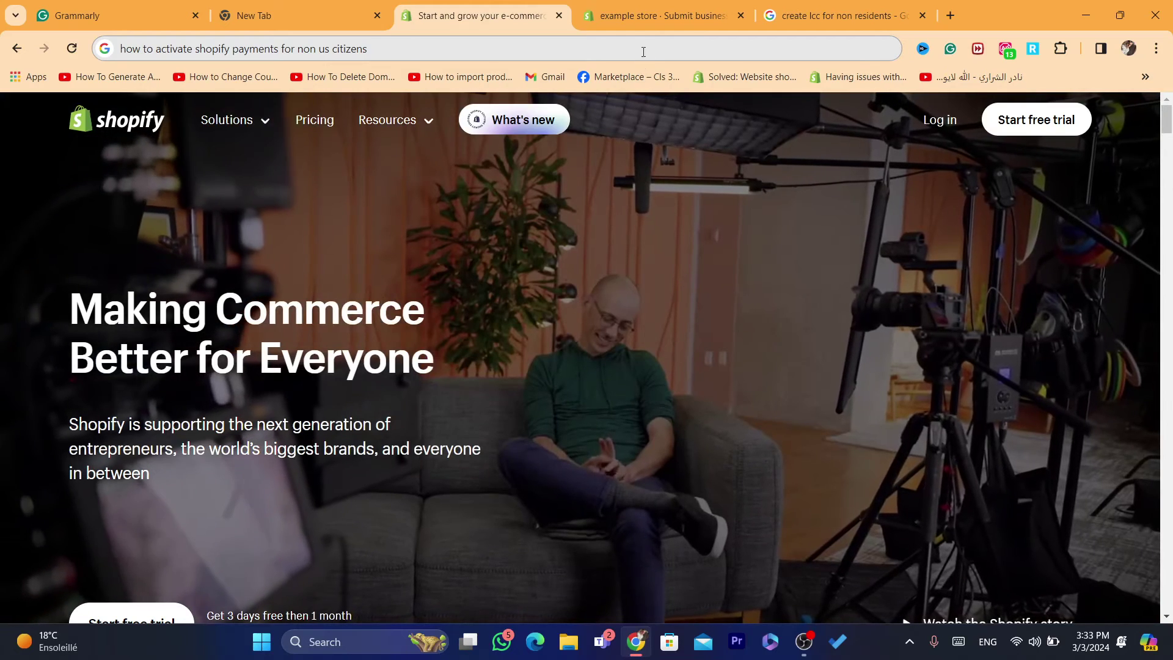
click(642, 47)
click(717, 5)
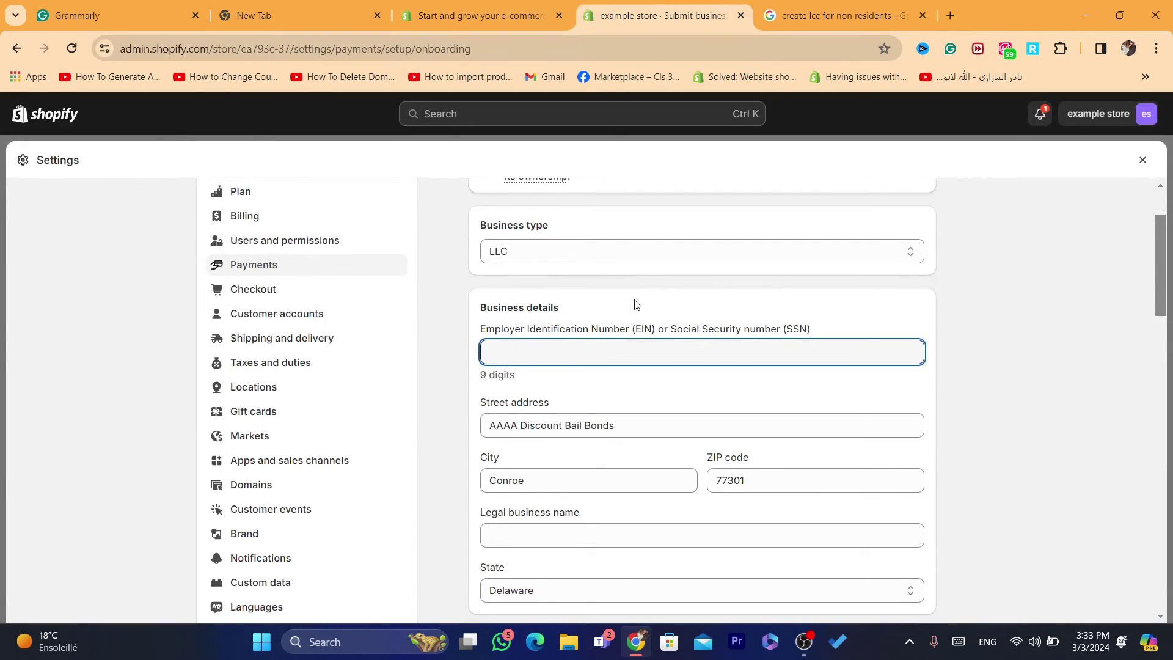
Compare the Corporation and Nonprofit business types, keep LLC, and return to the LLC search results
triple_click(594, 329)
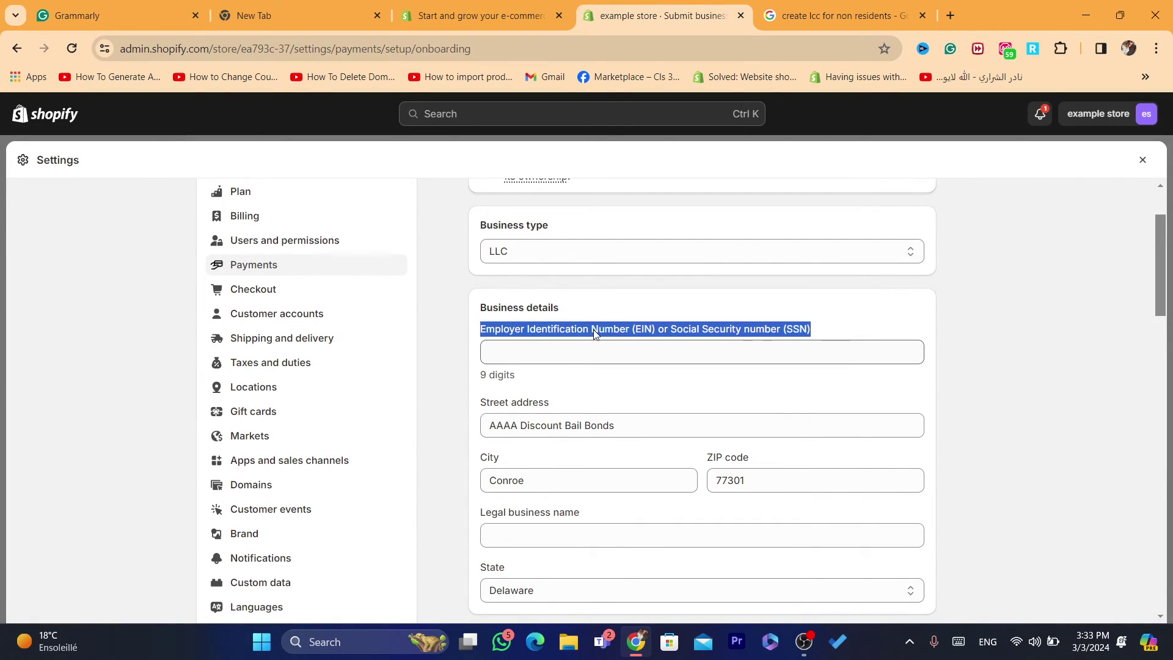
click(481, 355)
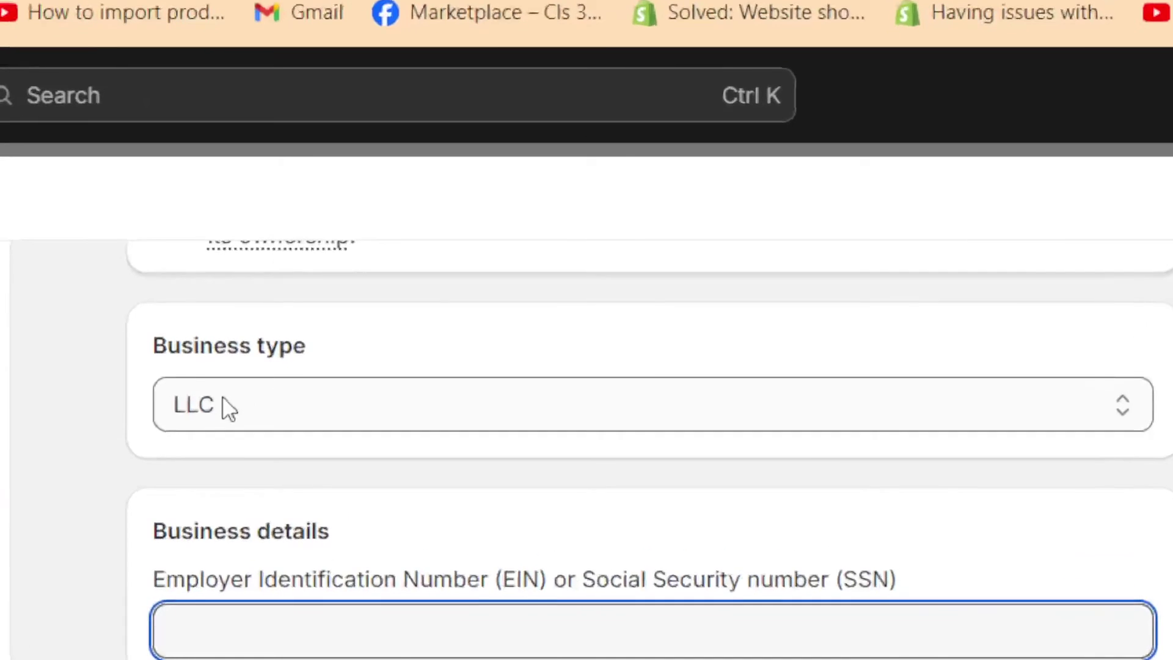
click(485, 256)
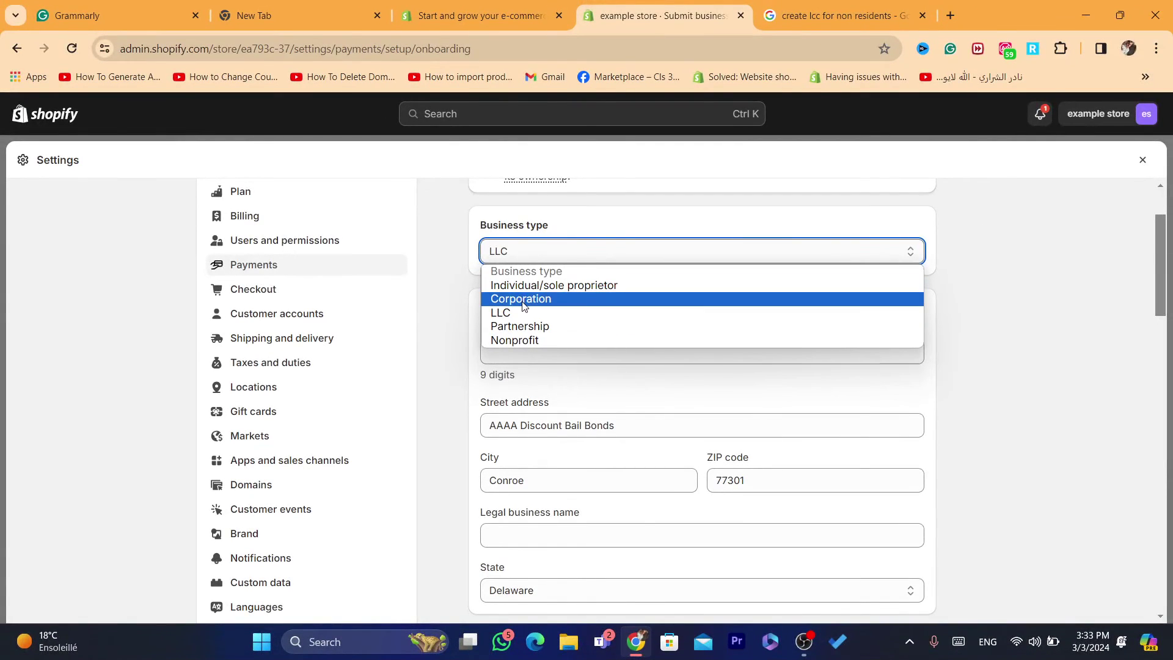
click(504, 312)
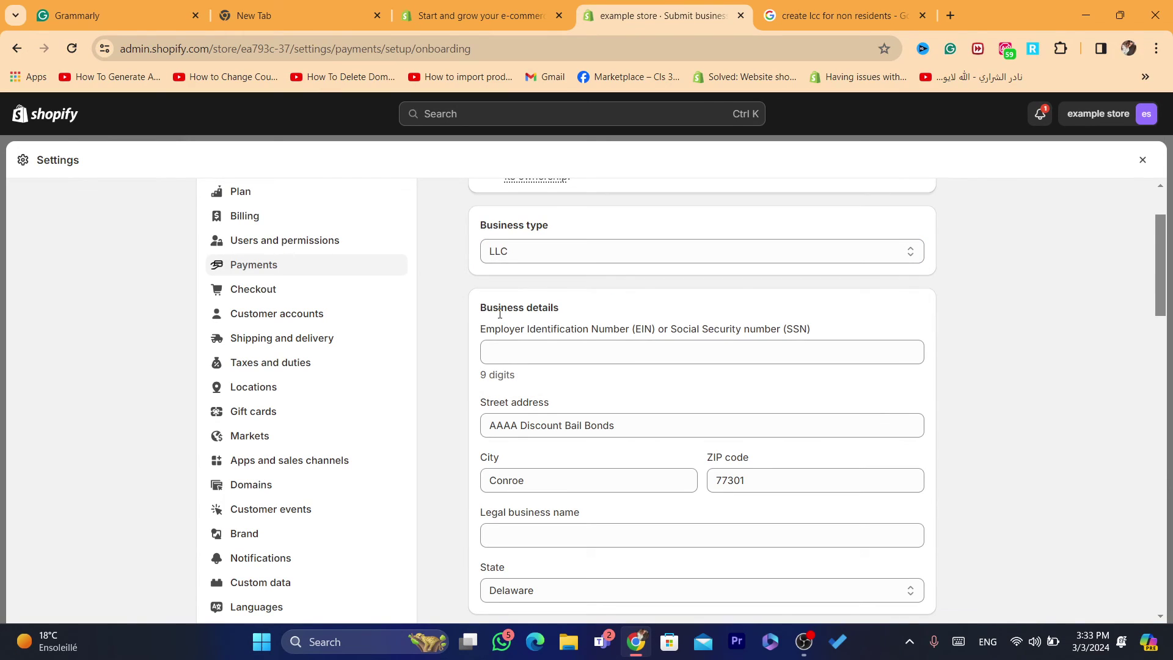
double_click(503, 308)
click(512, 251)
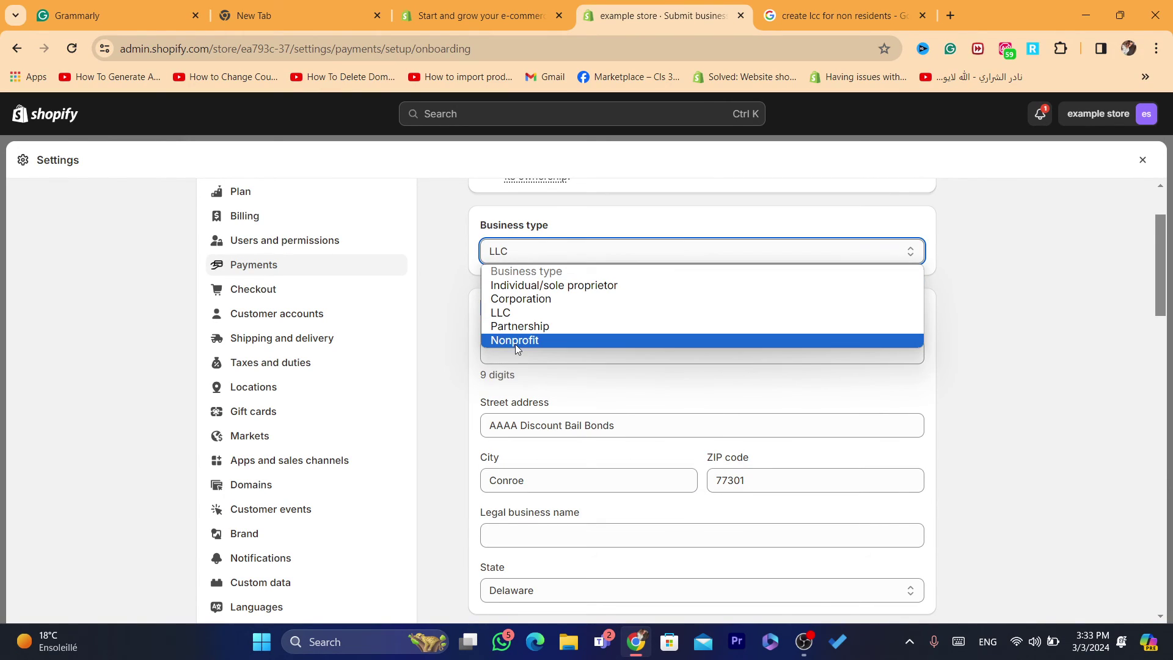
click(512, 311)
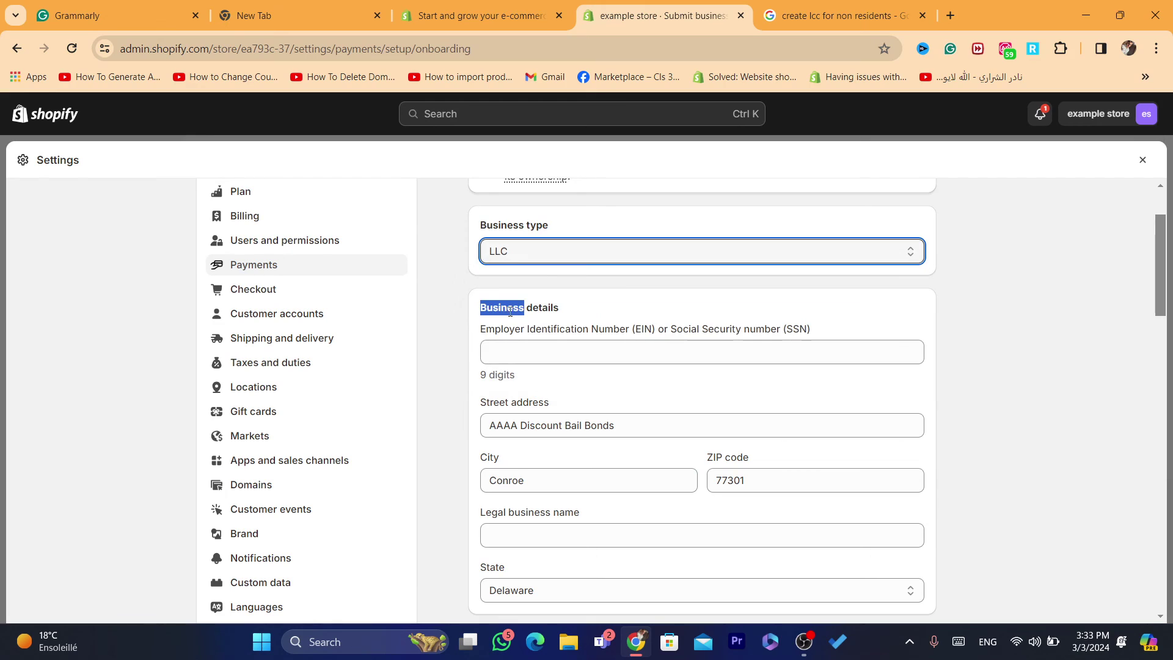
double_click(535, 324)
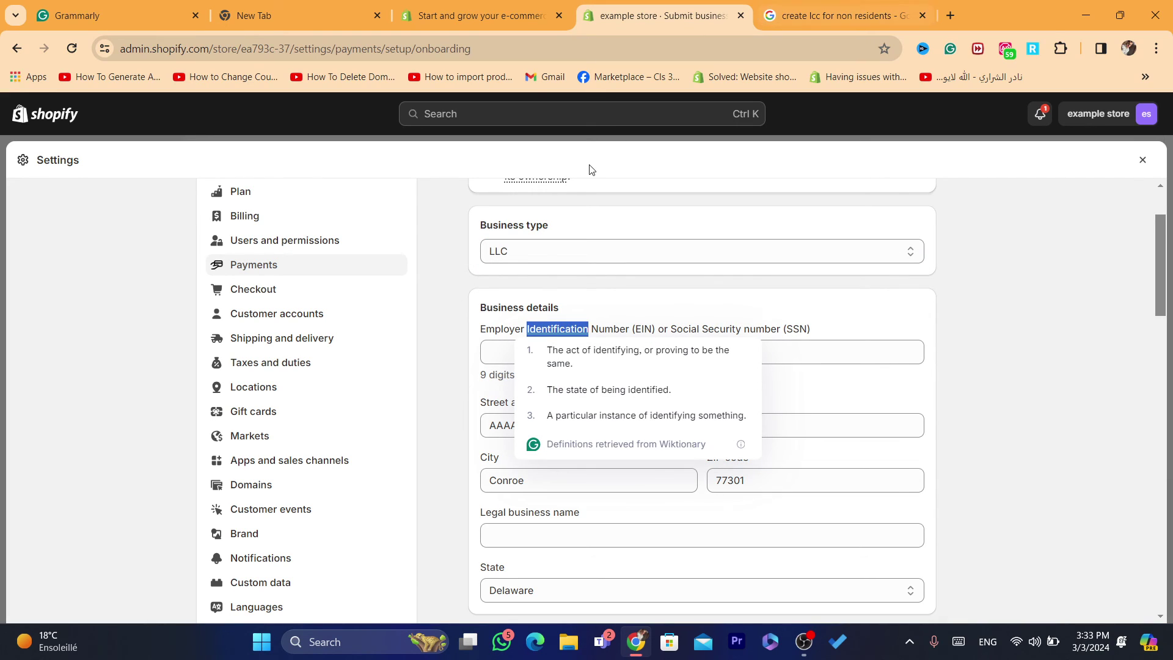
click(798, 5)
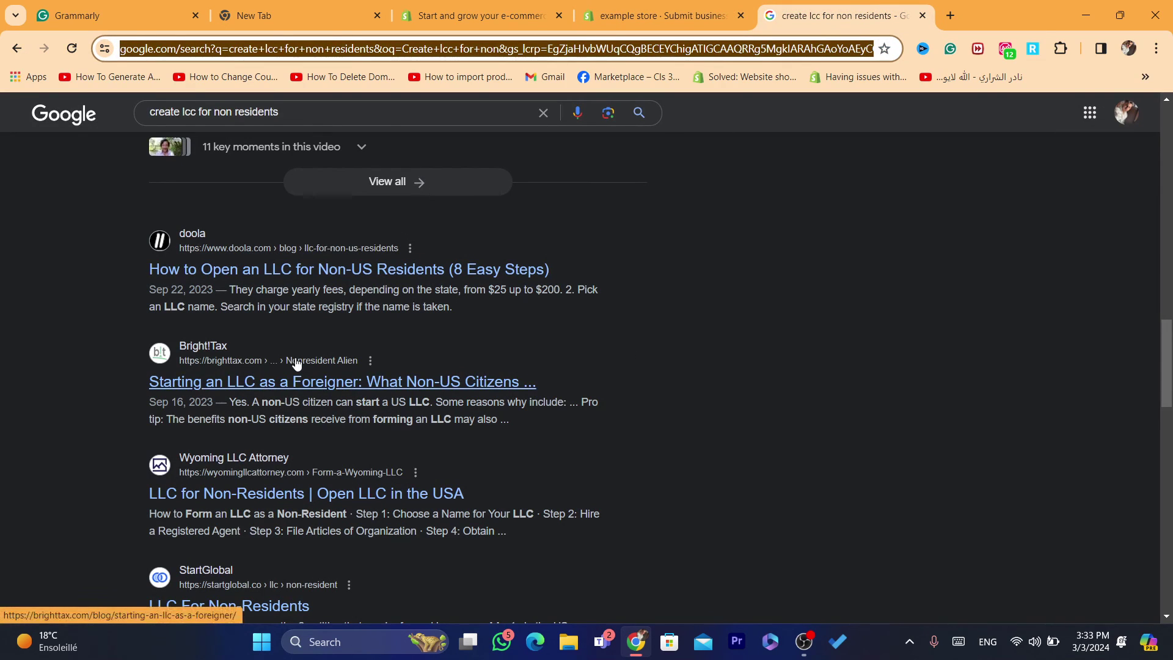
Scroll further through the non-resident LLC results, then return to the Shopify form's EIN/SSN label
drag(1167, 365, 1168, 429)
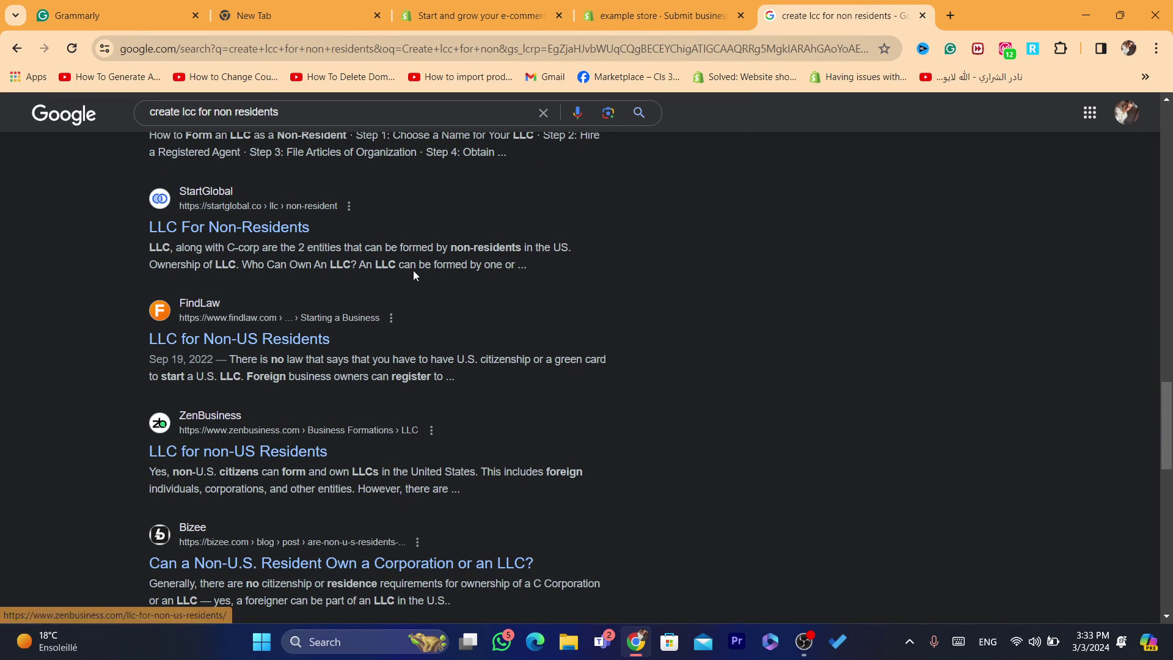
click(685, 40)
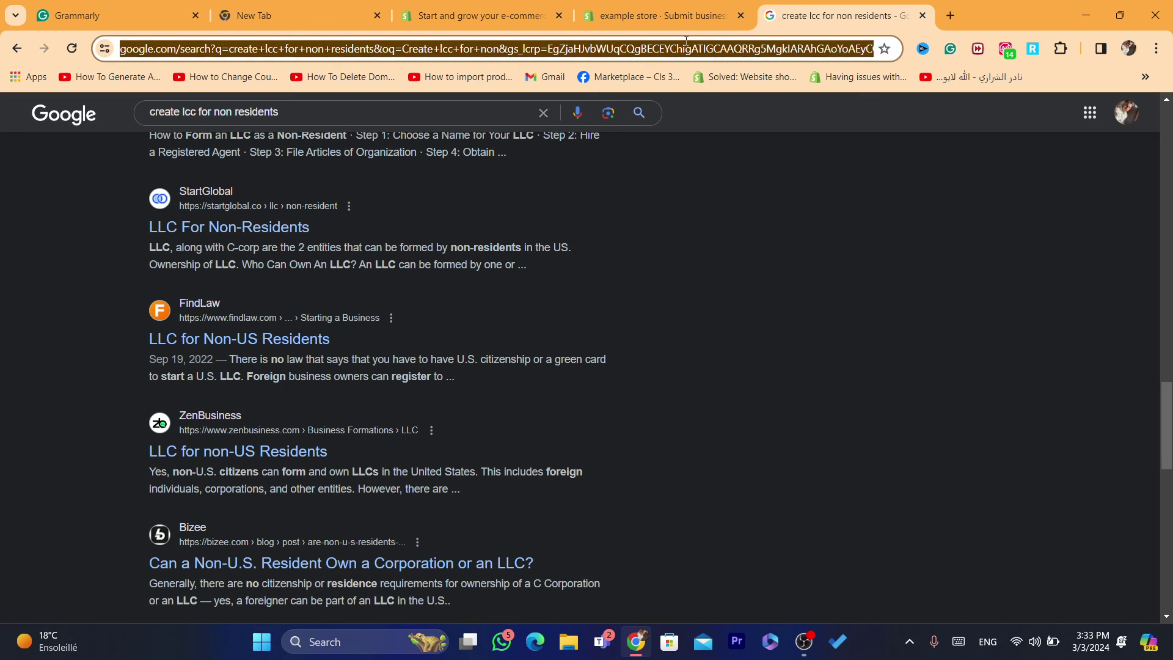
click(686, 40)
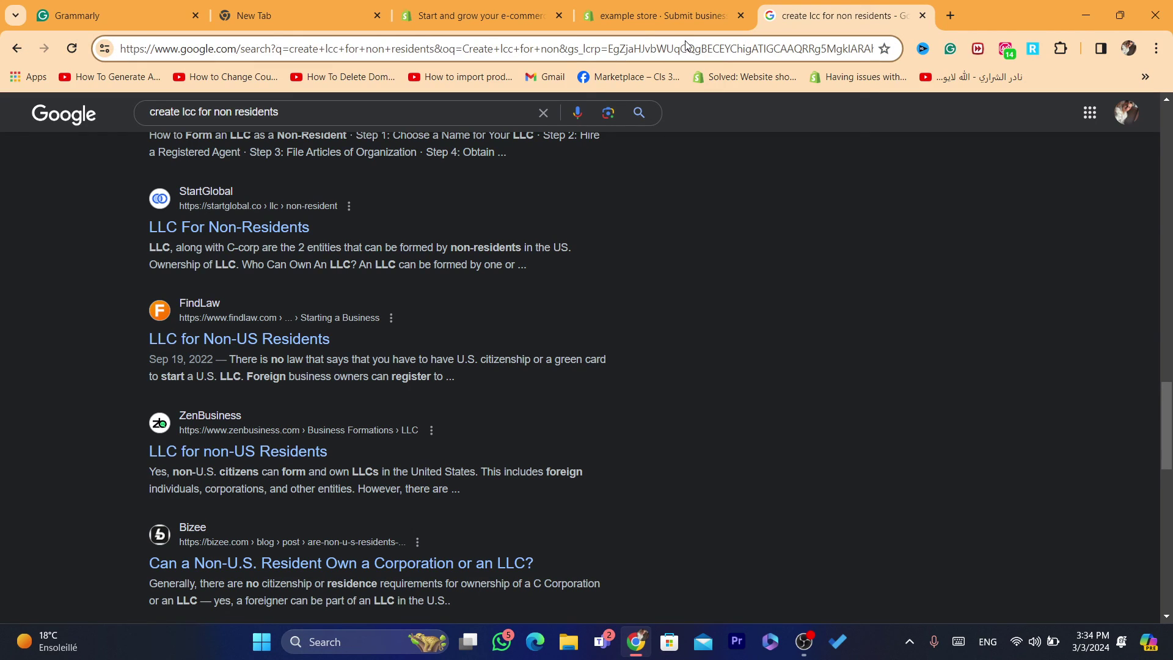
click(663, 16)
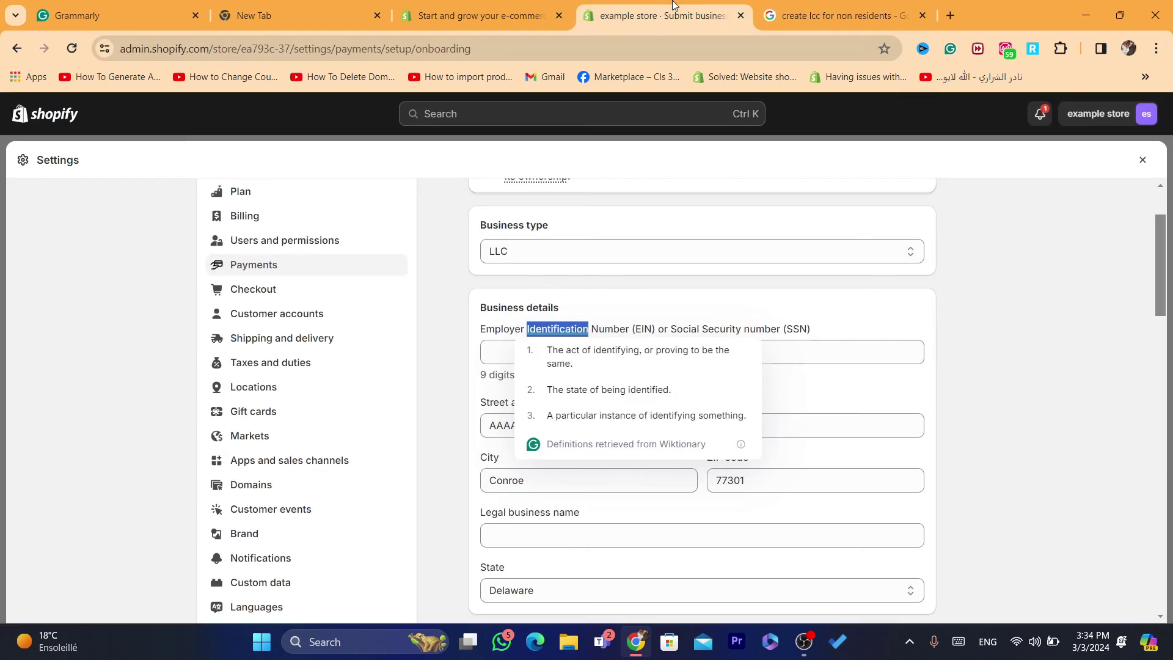
triple_click(684, 320)
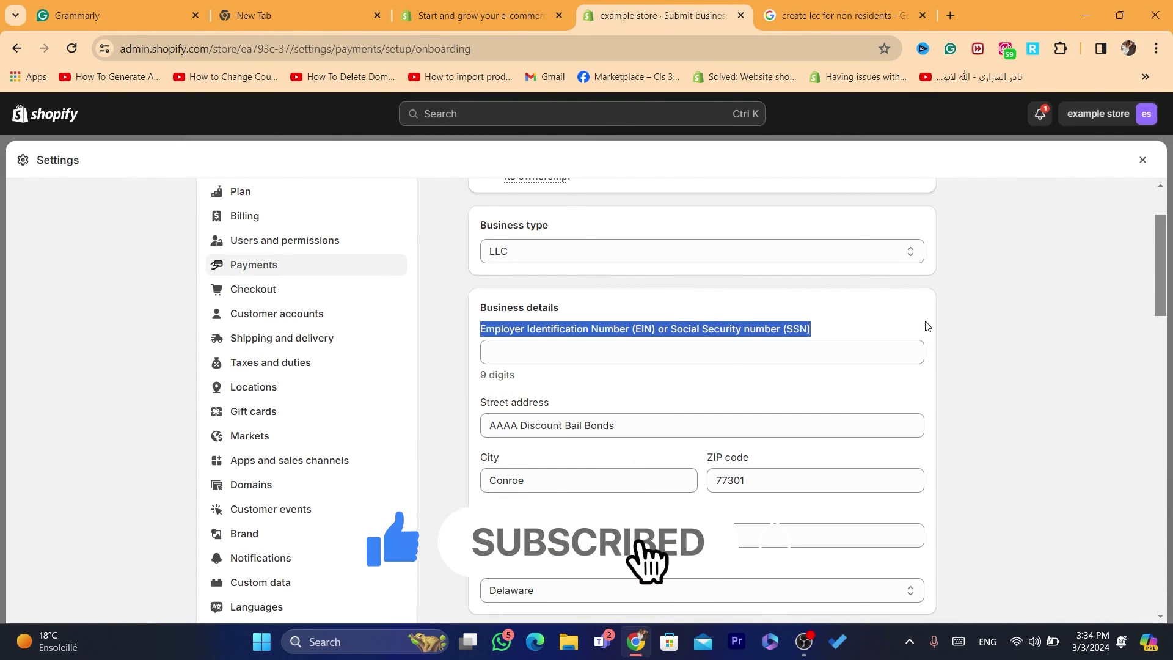